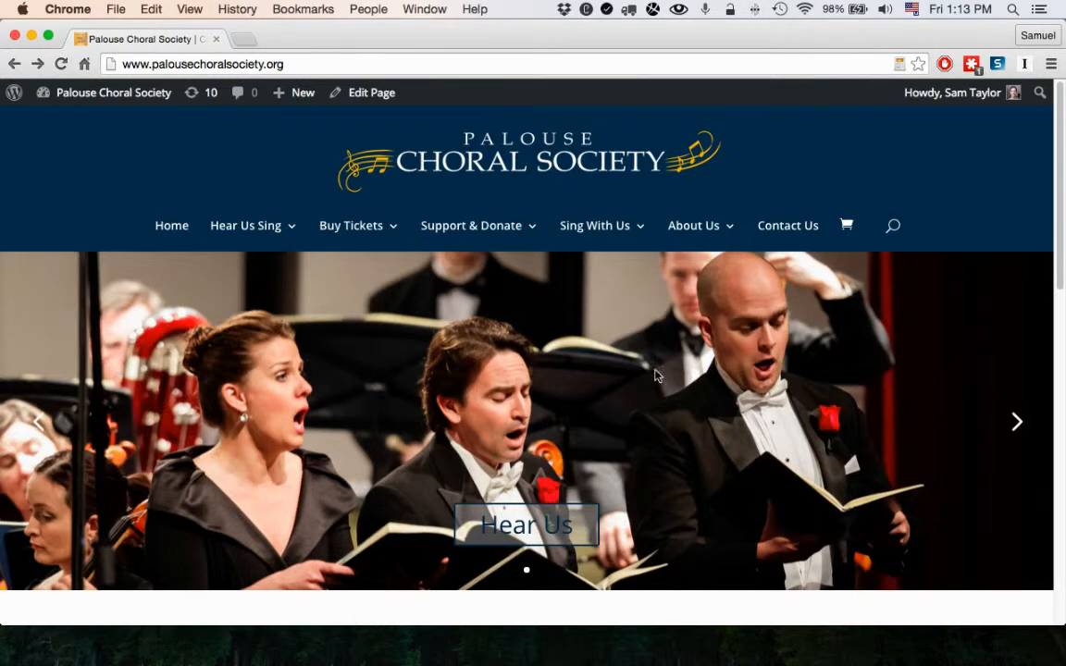
# Step: Open the Concert II – Handel's Messiah product page from the 2015-2016 season listing on the home page
pyautogui.scroll(-5, 656, 359)
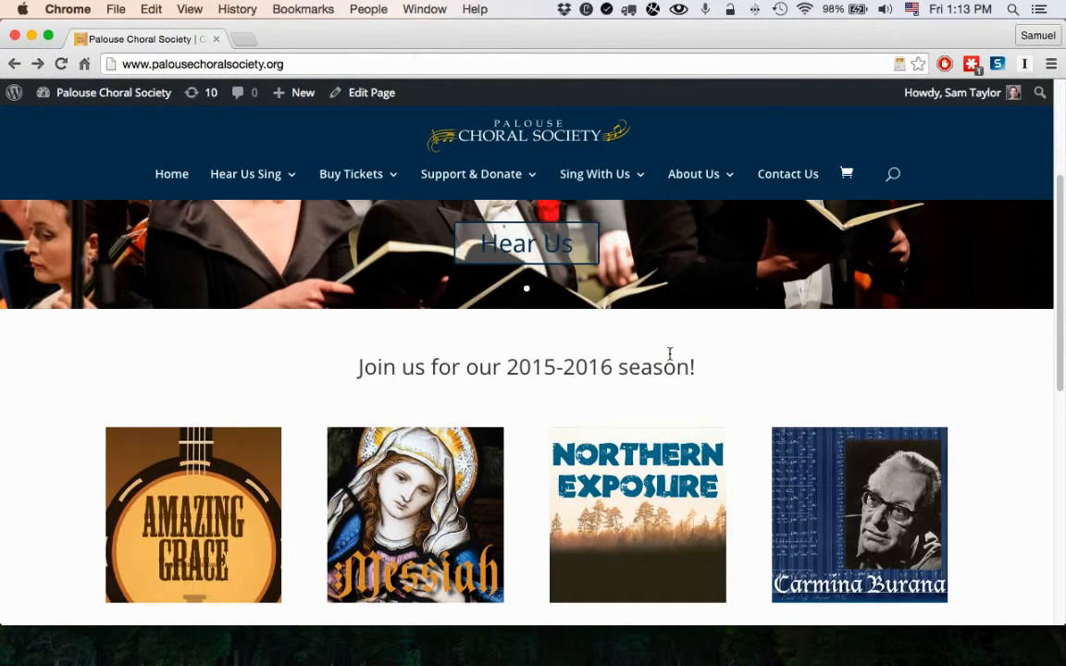
pyautogui.scroll(-1, 456, 196)
pyautogui.moveTo(116, 108)
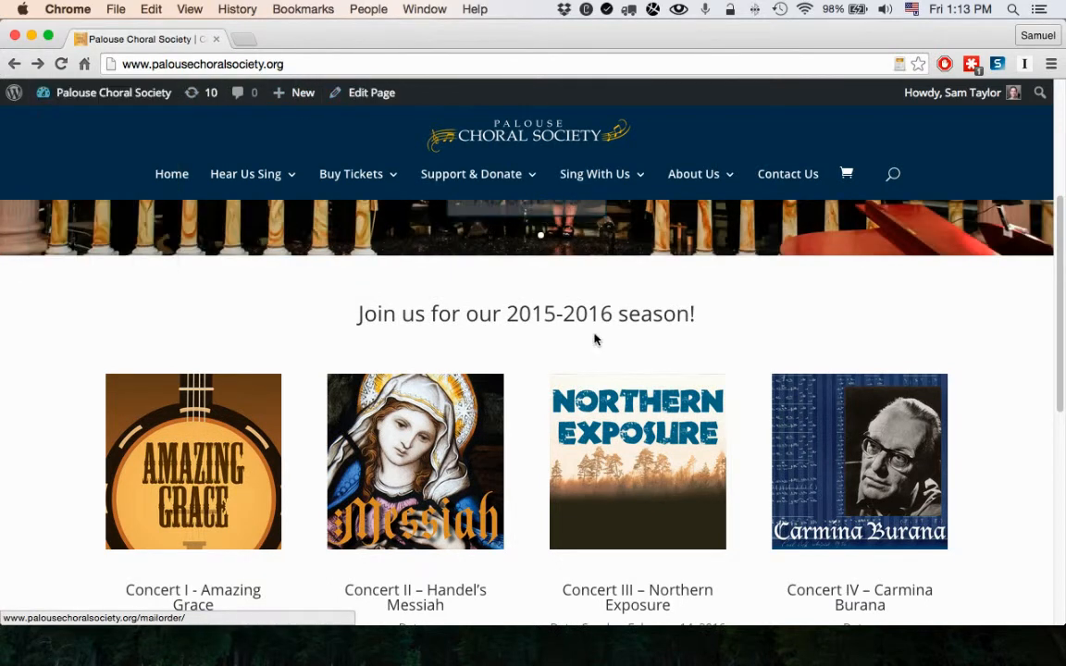
pyautogui.scroll(-2, 610, 341)
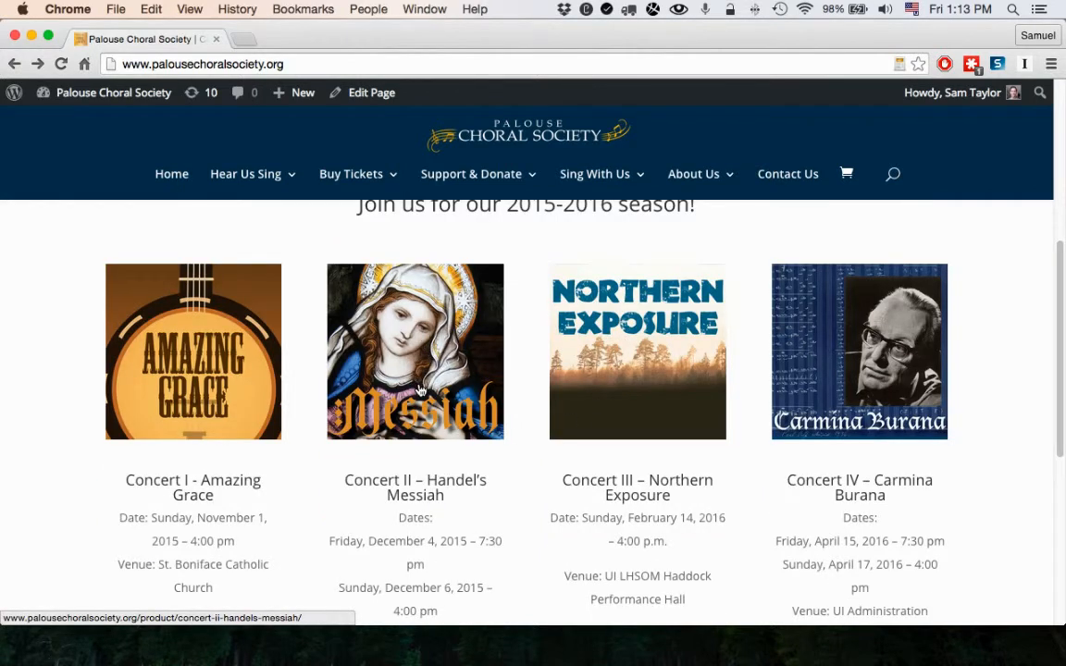
pyautogui.click(413, 358)
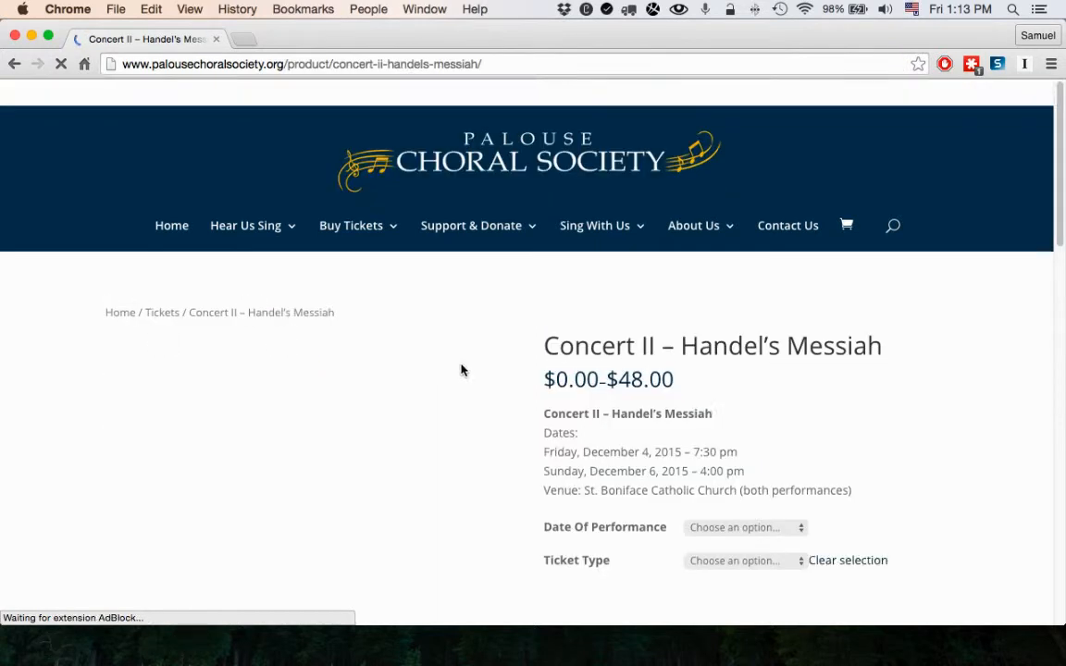
# Step: Choose the Friday, December 4, 2015 - 7:30 pm performance and the General Admission – Adult ($15) ticket type
pyautogui.scroll(-2, 838, 431)
pyautogui.scroll(-1, 832, 493)
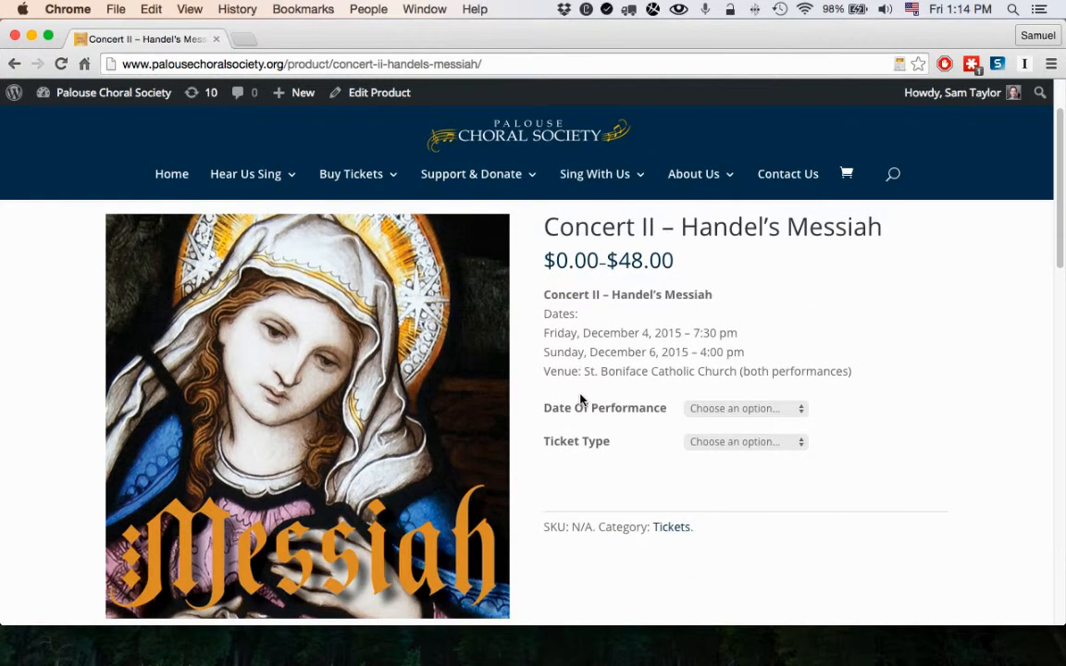
pyautogui.moveTo(618, 447); pyautogui.dragTo(598, 396)
pyautogui.click(758, 332)
pyautogui.click(776, 412)
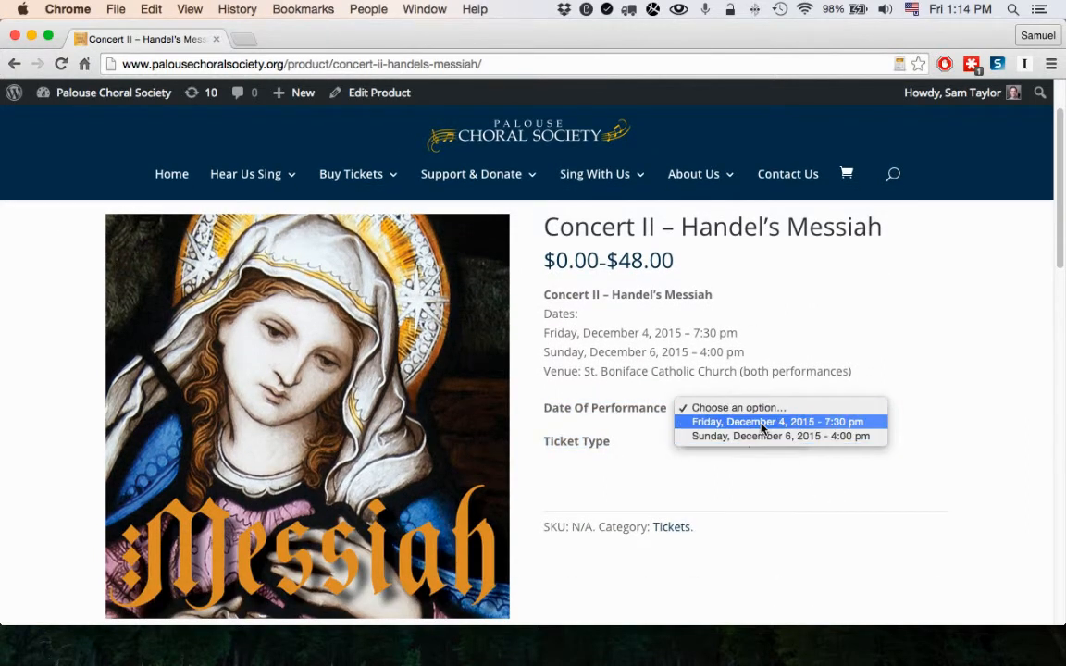
pyautogui.click(764, 423)
pyautogui.click(733, 457)
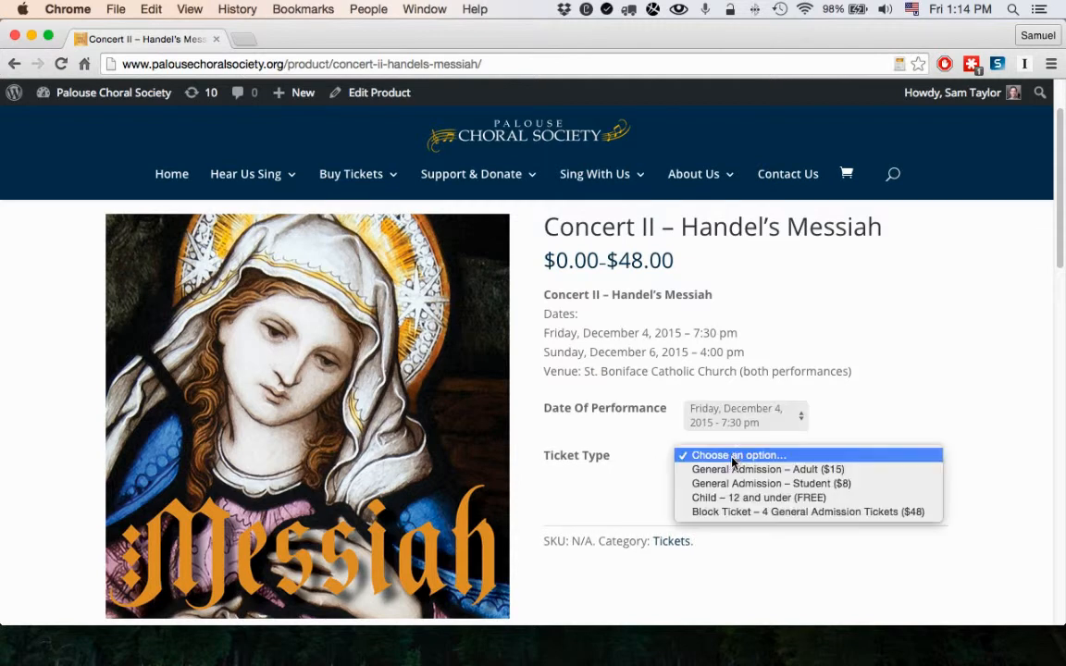
pyautogui.click(795, 471)
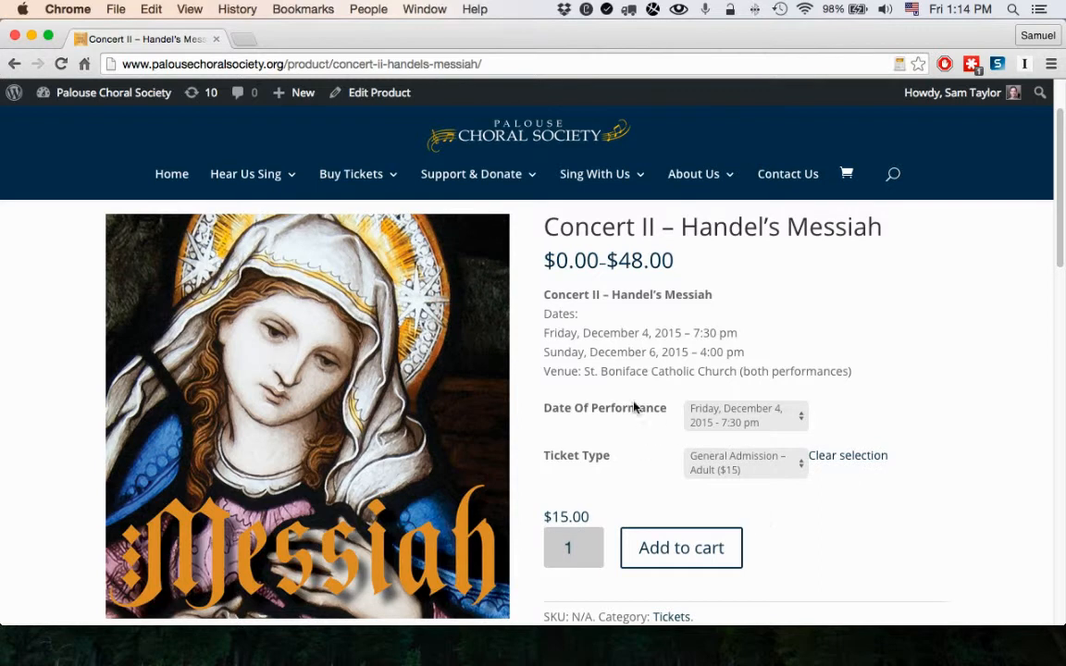
# Step: Look through the available performance dates and ticket types without changing the current selection
pyautogui.click(753, 419)
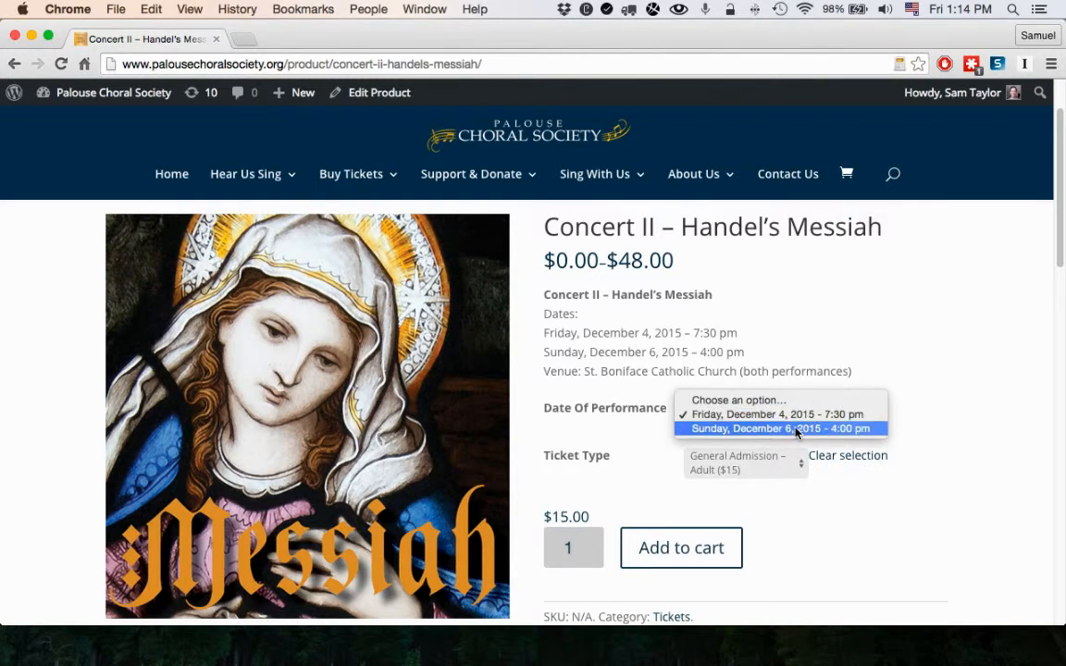
pyautogui.click(740, 463)
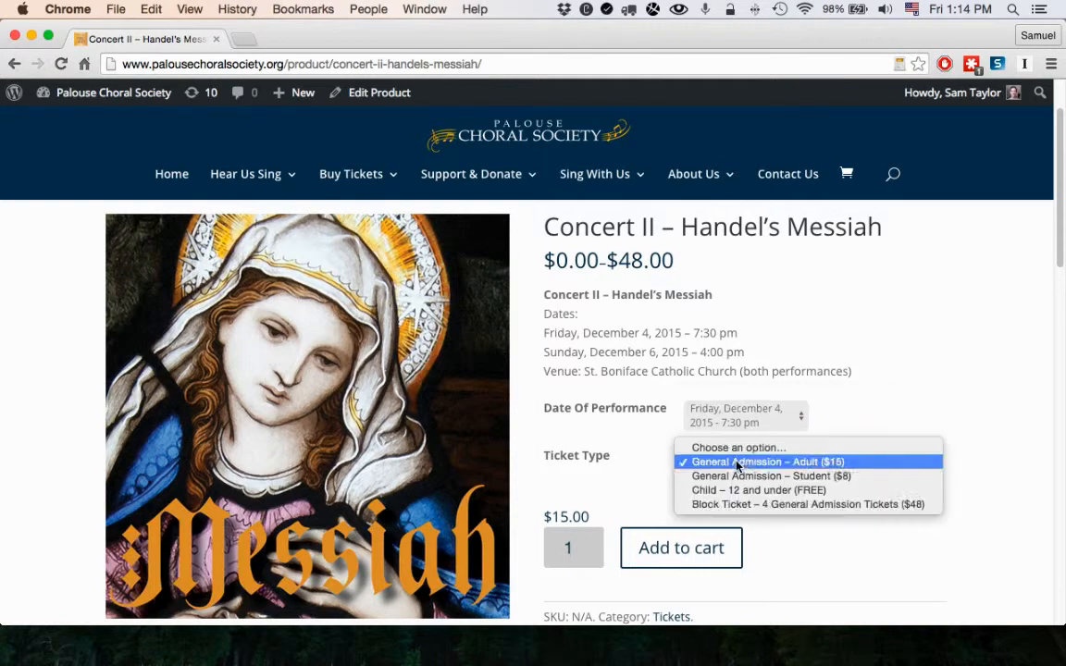
pyautogui.click(648, 457)
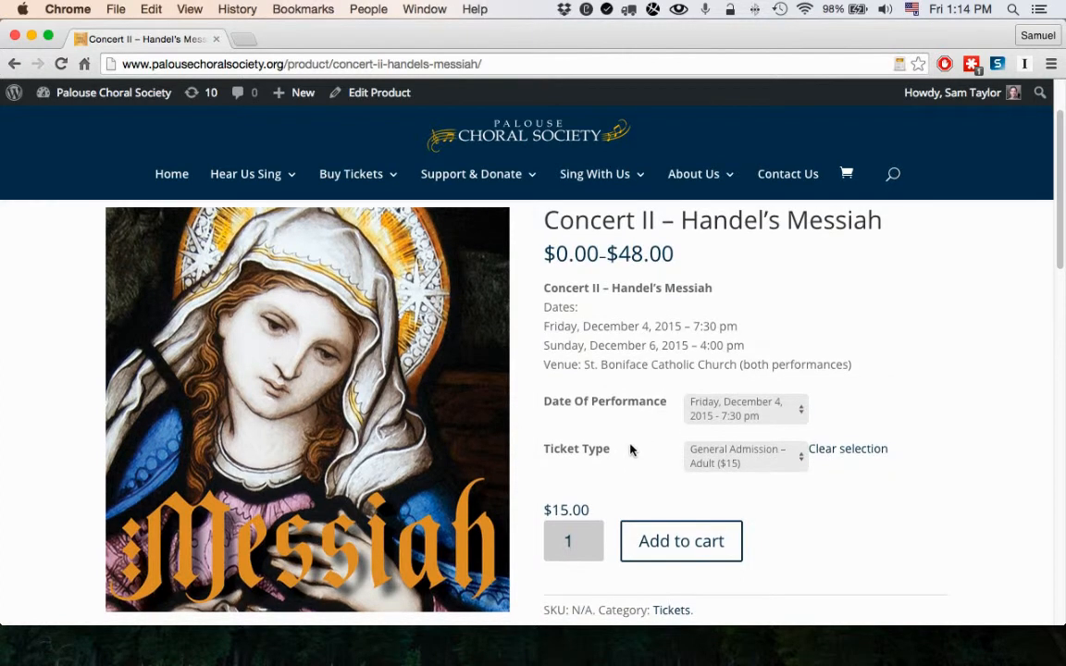
pyautogui.scroll(1, 633, 445)
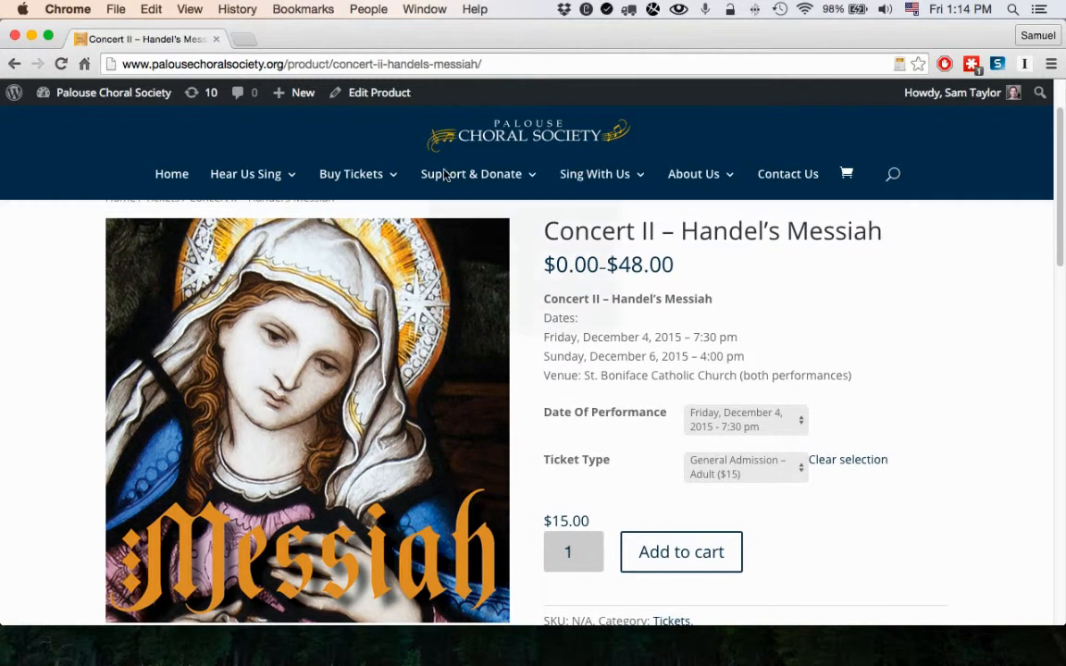
# Step: Open the Handel's Messiah product for editing in a separate browser tab and go to its Product Data section
pyautogui.keyDown('super'); pyautogui.click(376, 102); pyautogui.keyUp('super')
pyautogui.click(308, 40)
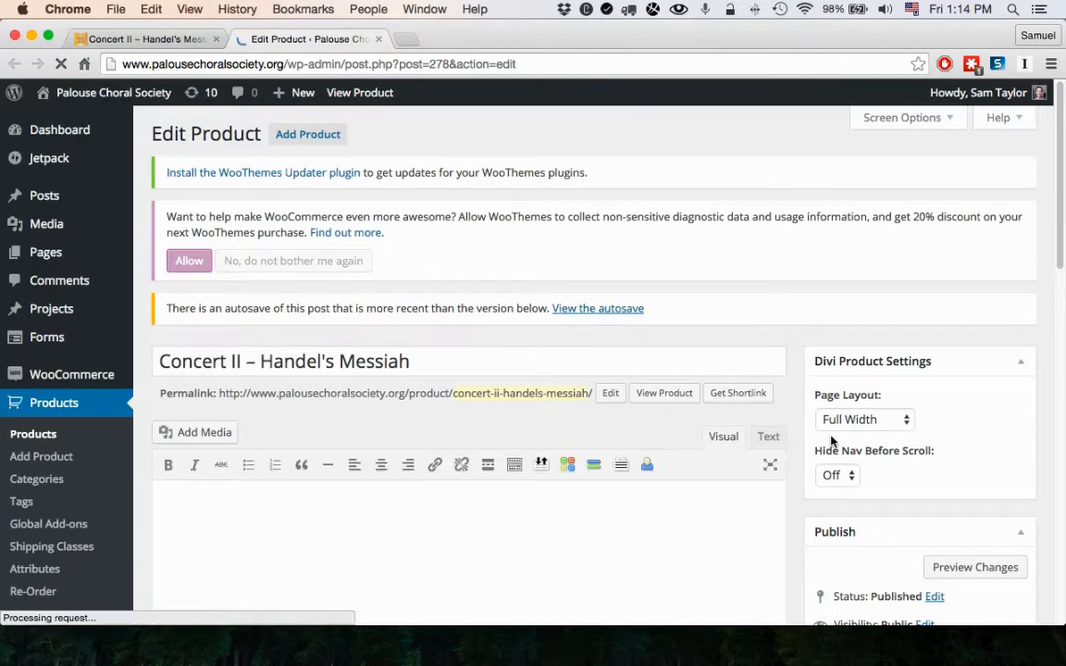
pyautogui.scroll(-3, 791, 423)
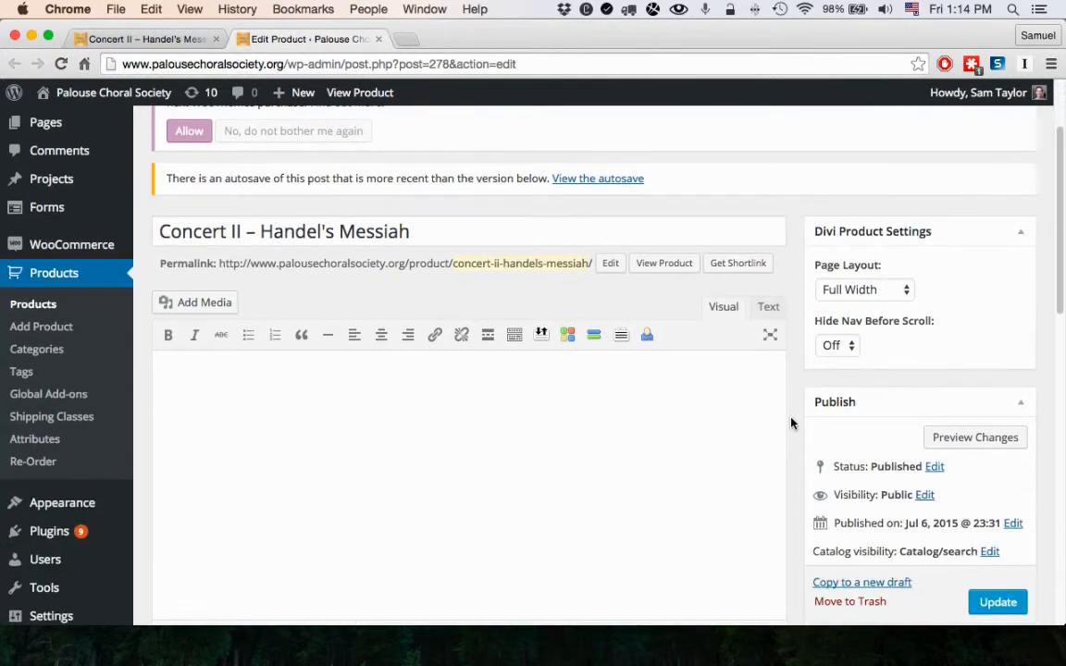
pyautogui.scroll(-8, 791, 423)
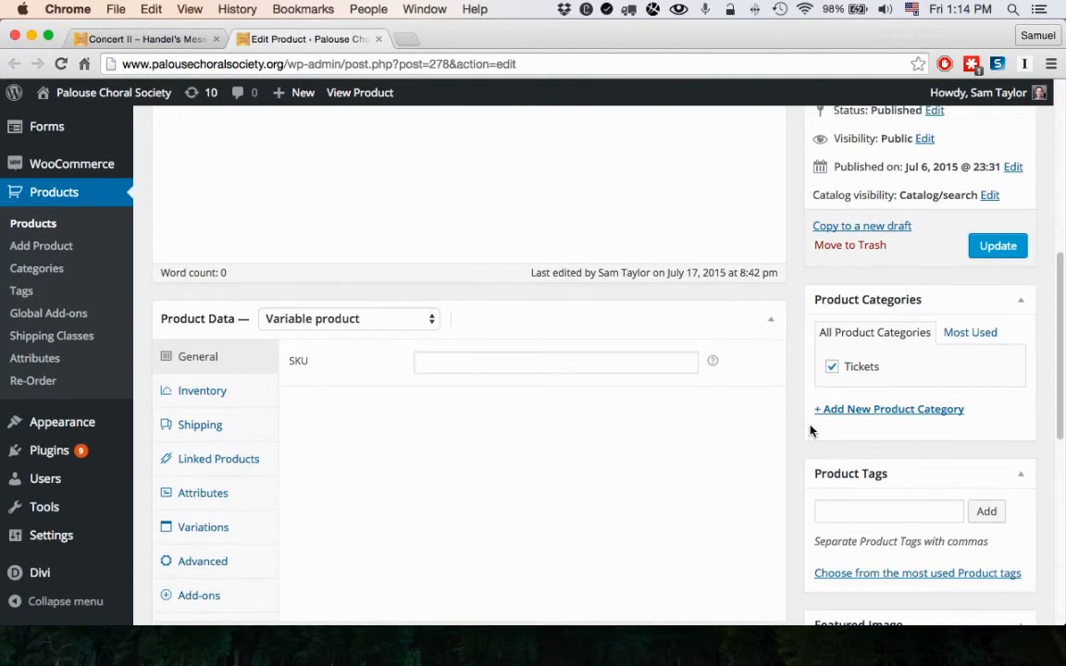
pyautogui.scroll(-3, 810, 431)
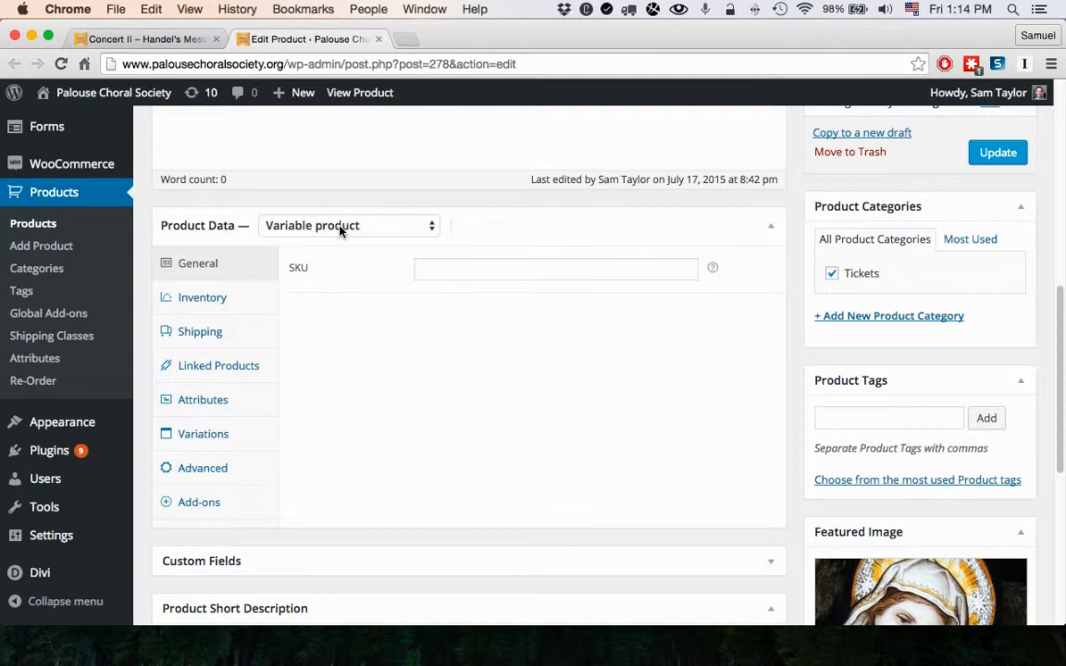
# Step: Check the date and ticket type options on the live product page, then return to the product editor
pyautogui.click(148, 38)
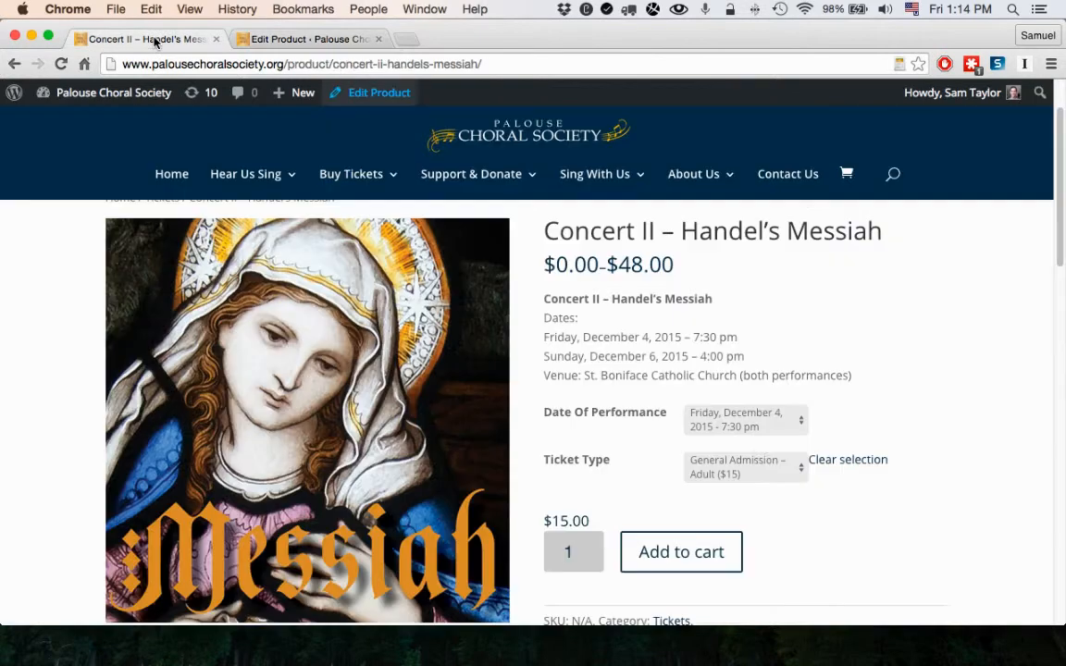
pyautogui.click(730, 417)
pyautogui.click(740, 474)
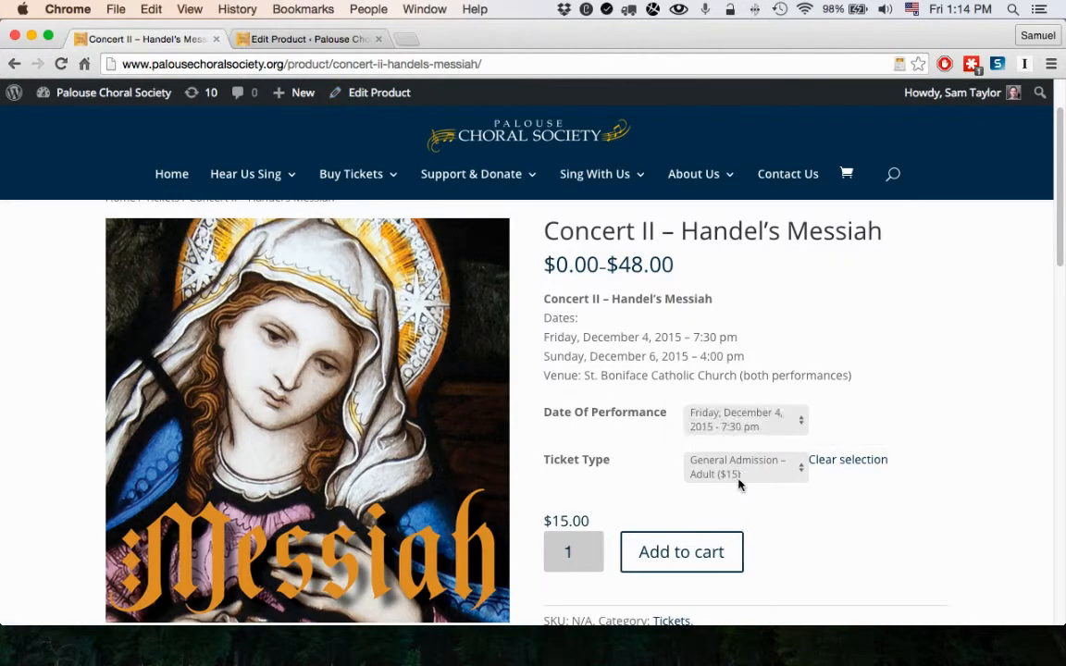
pyautogui.click(740, 470)
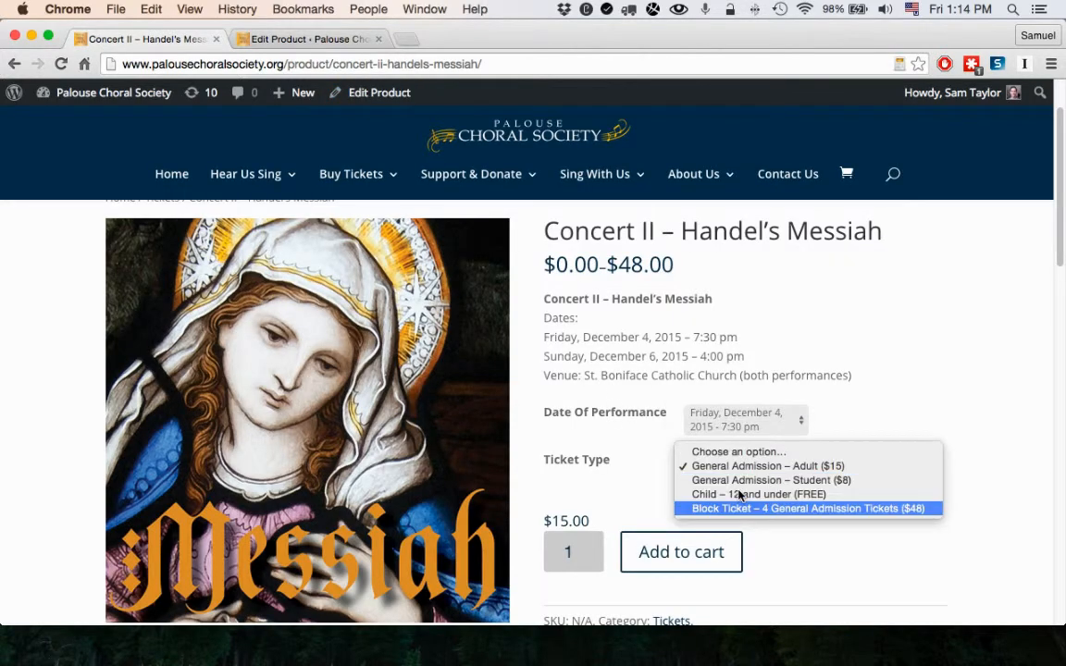
pyautogui.click(633, 402)
pyautogui.click(317, 42)
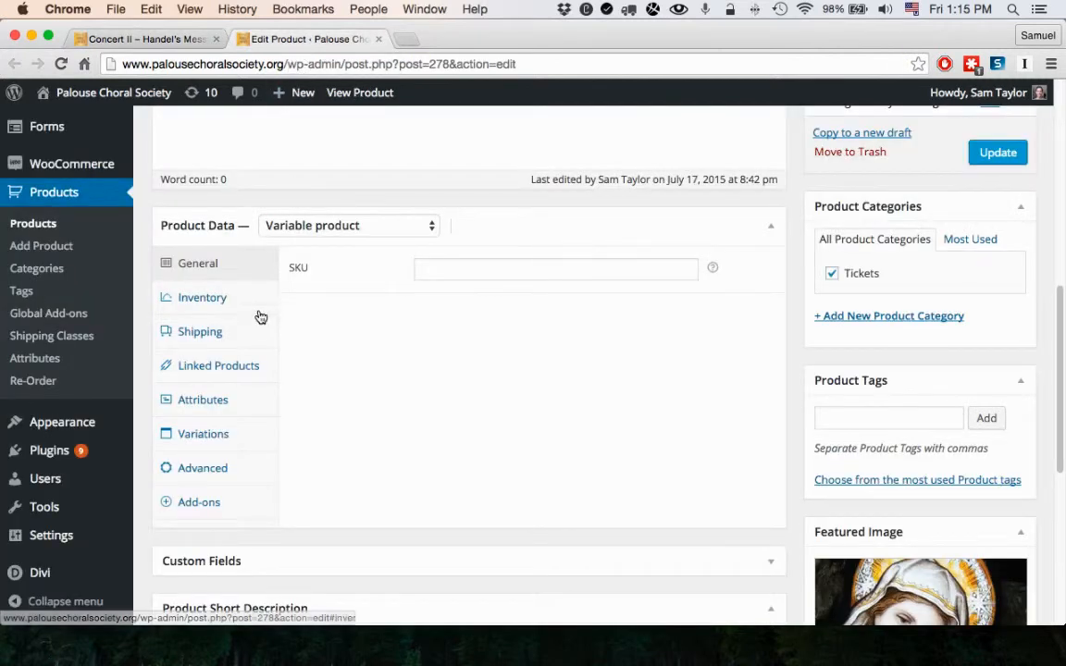
# Step: Open the product's attributes and expand Date of Performance to examine its values and the separator between them
pyautogui.click(203, 403)
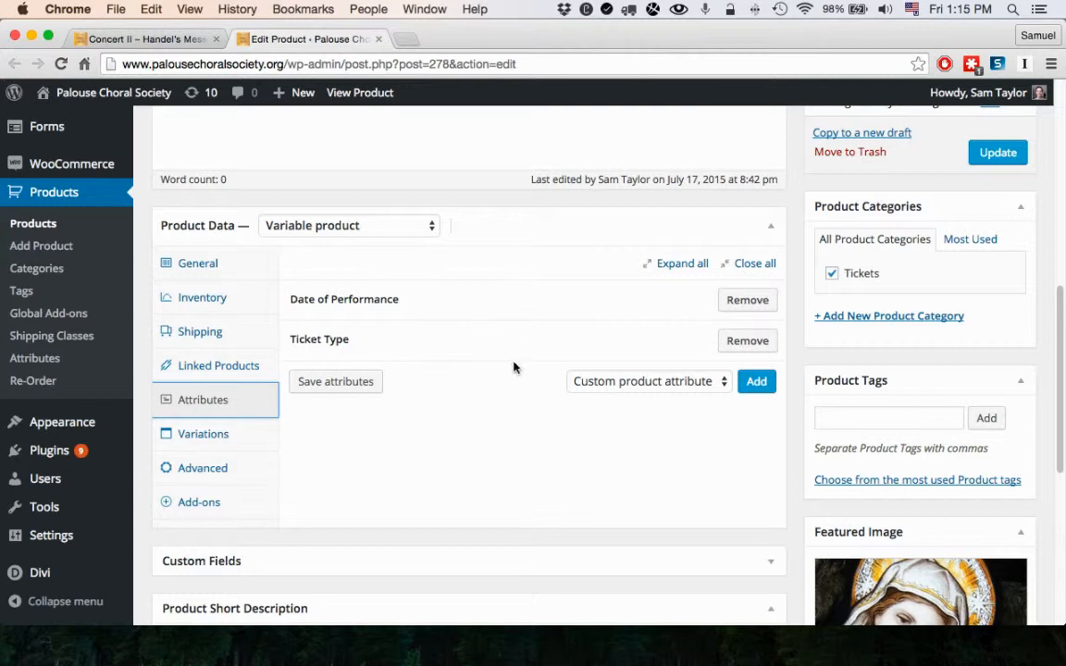
pyautogui.click(703, 303)
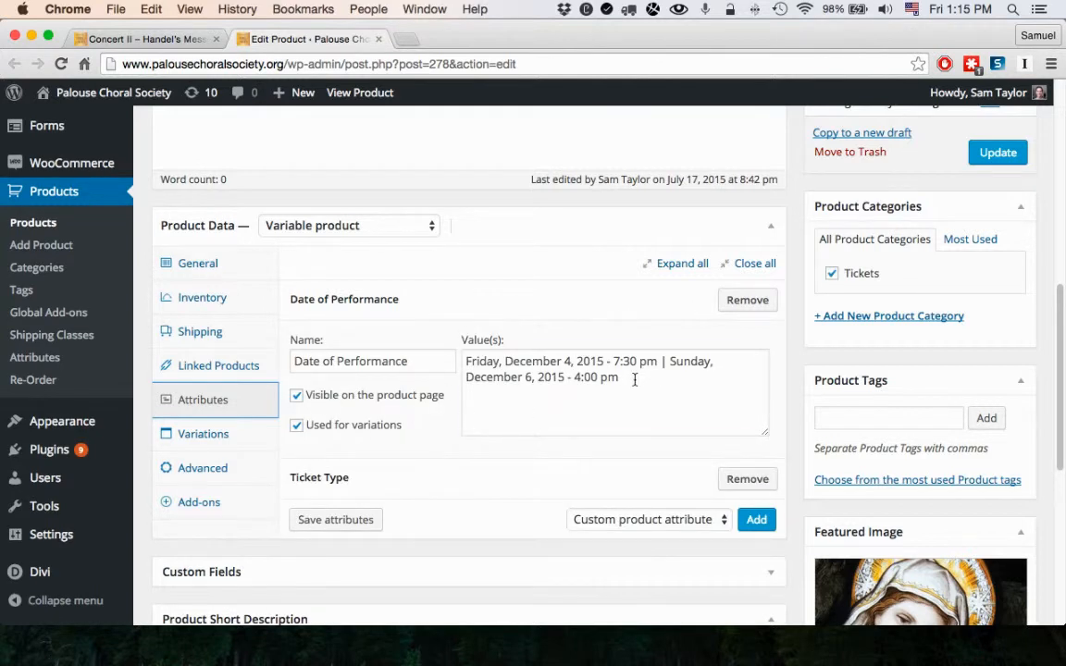
pyautogui.moveTo(633, 376); pyautogui.dragTo(466, 361)
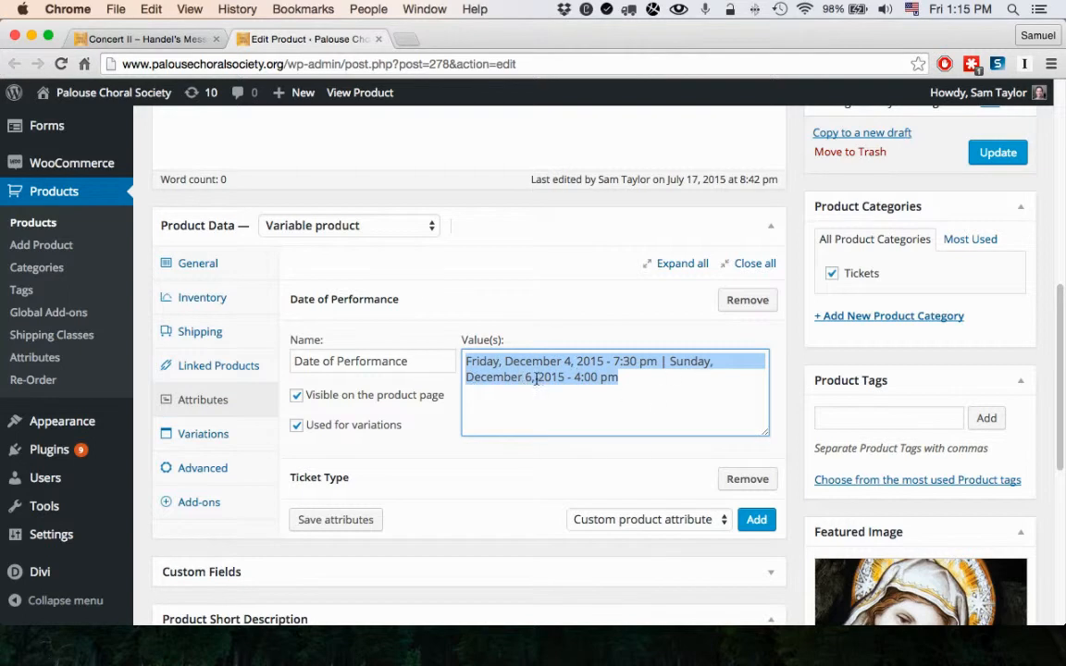
pyautogui.click(661, 366)
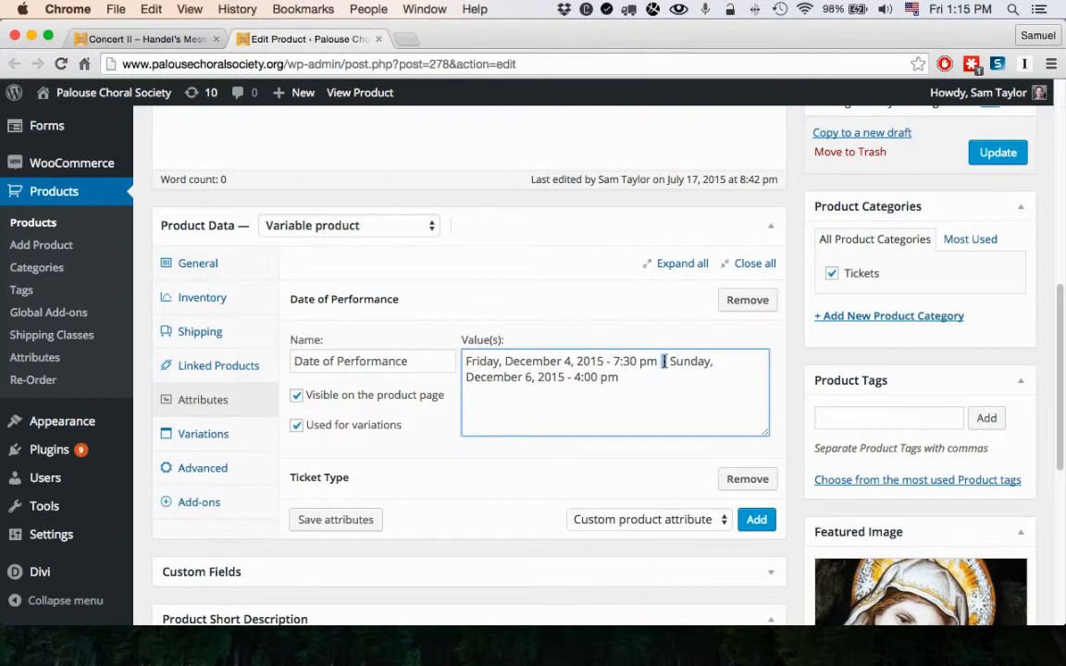
pyautogui.click(662, 383)
pyautogui.moveTo(507, 388); pyautogui.dragTo(433, 353)
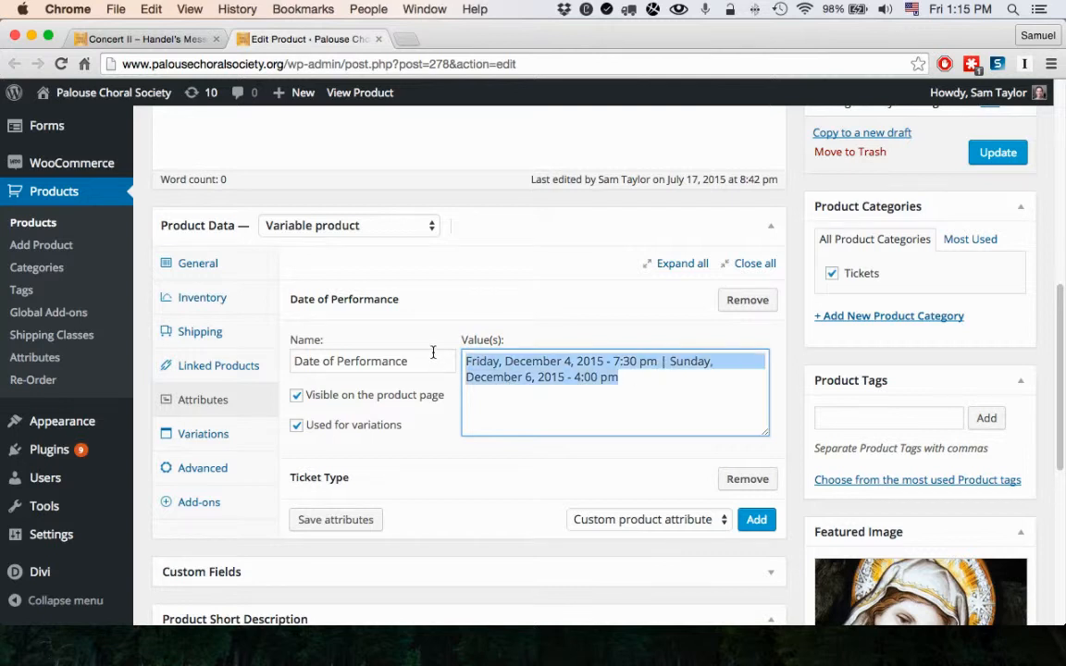
pyautogui.click(708, 367)
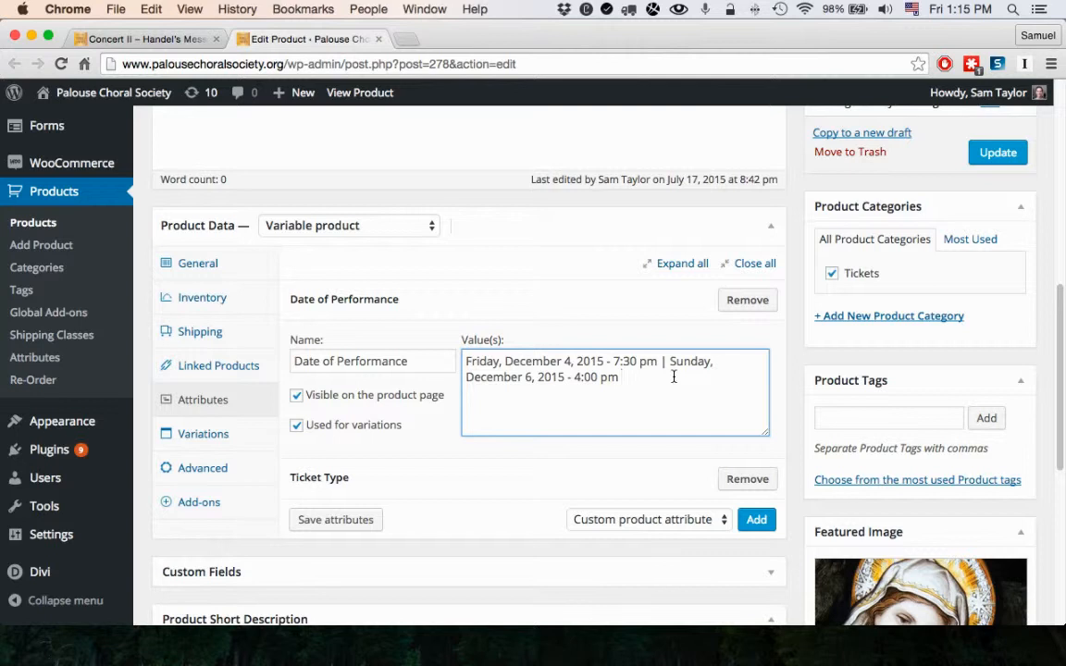
pyautogui.write('|')
pyautogui.write(' Wed')
pyautogui.write('nesda')
pyautogui.write('y, Decembe')
pyautogui.press('BackSpace')
pyautogui.press('BackSpace')
pyautogui.press('BackSpace')
pyautogui.press('BackSpace')
pyautogui.press('BackSpace')
pyautogui.press('BackSpace')
pyautogui.press('BackSpace')
pyautogui.press('BackSpace')
pyautogui.press('BackSpace')
pyautogui.press('BackSpace')
pyautogui.press('BackSpace')
pyautogui.press('BackSpace')
pyautogui.press('BackSpace')
pyautogui.press('BackSpace')
pyautogui.press('BackSpace')
pyautogui.press('BackSpace')
pyautogui.press('BackSpace')
pyautogui.press('BackSpace')
pyautogui.press('BackSpace')
# Step: Expand the Ticket Type attribute and examine its values, along with the visibility and variation settings of both attributes
pyautogui.scroll(-2, 547, 504)
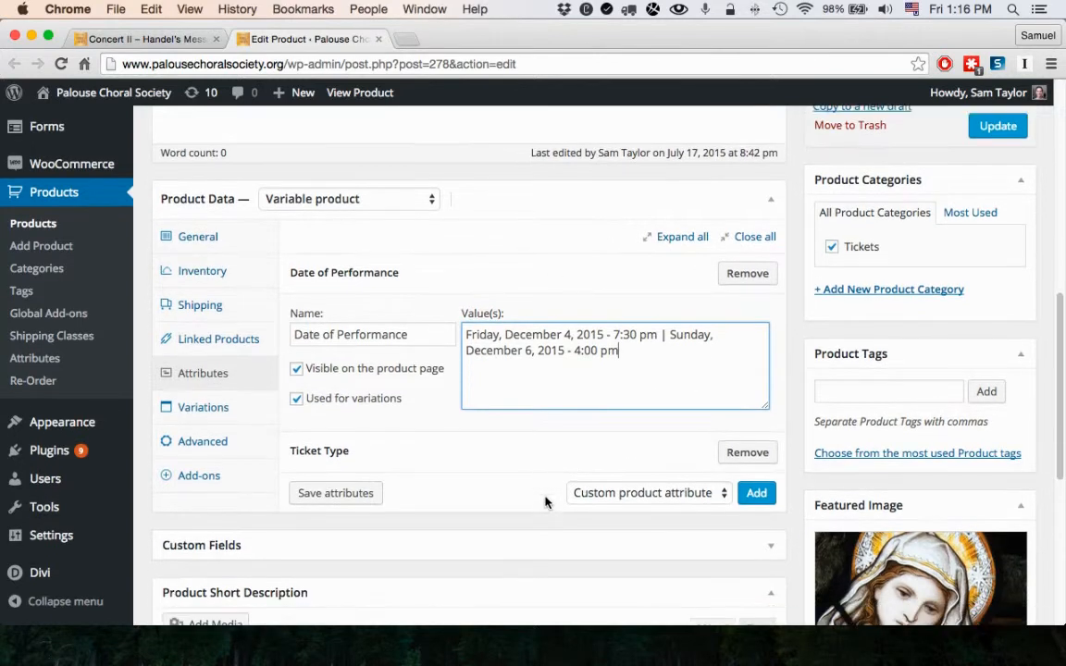
pyautogui.click(704, 408)
pyautogui.scroll(-3, 649, 416)
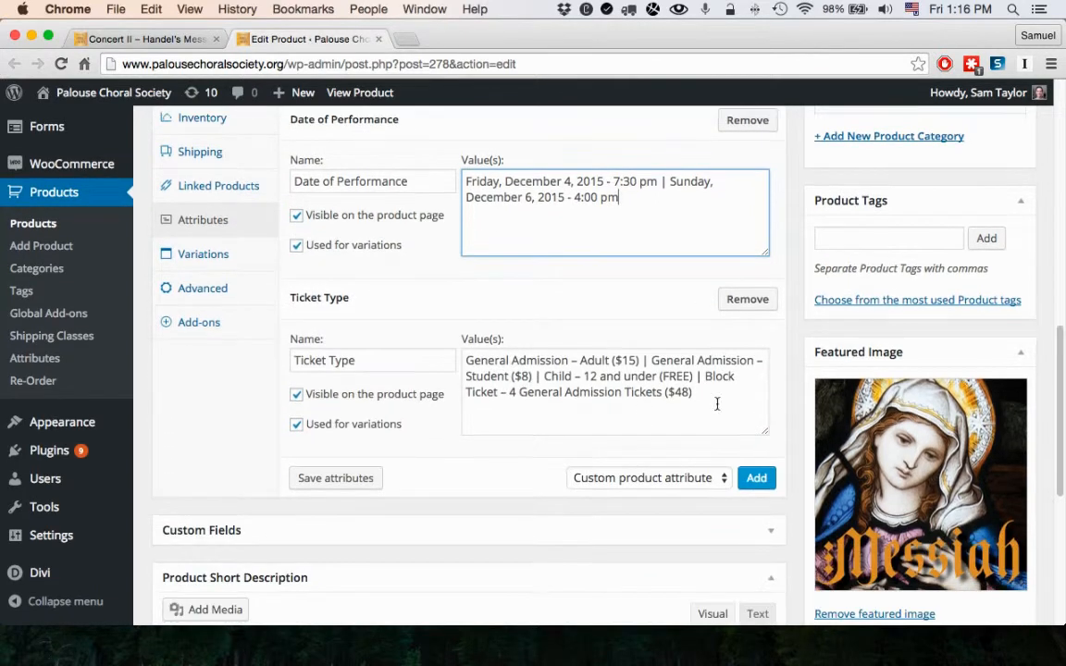
pyautogui.moveTo(711, 393); pyautogui.dragTo(466, 357)
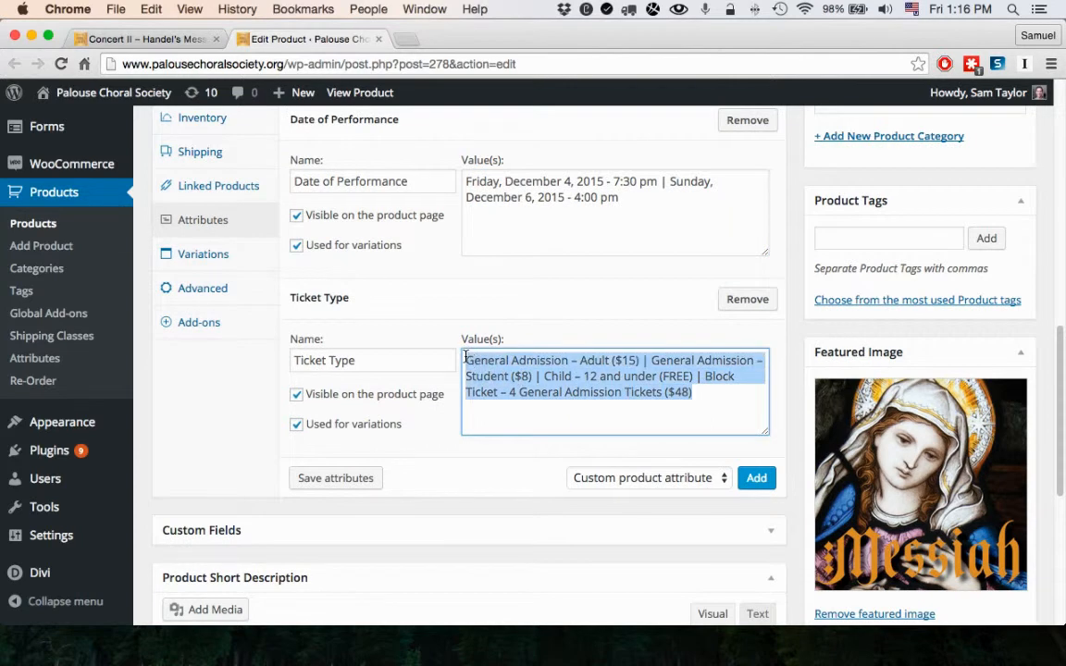
pyautogui.click(465, 357)
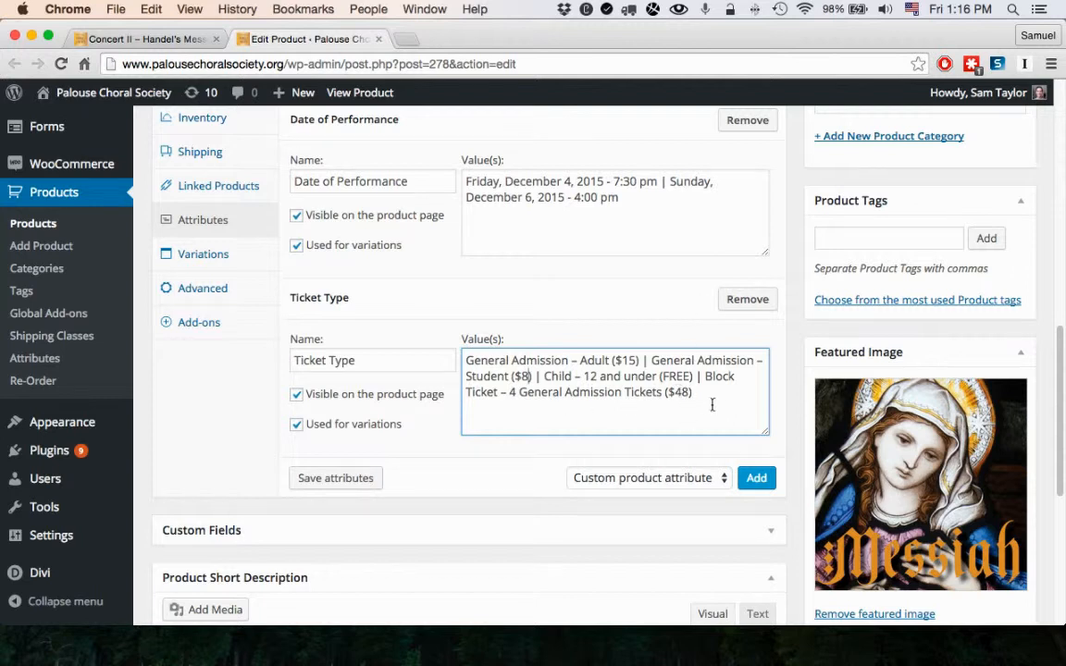
pyautogui.scroll(1, 491, 338)
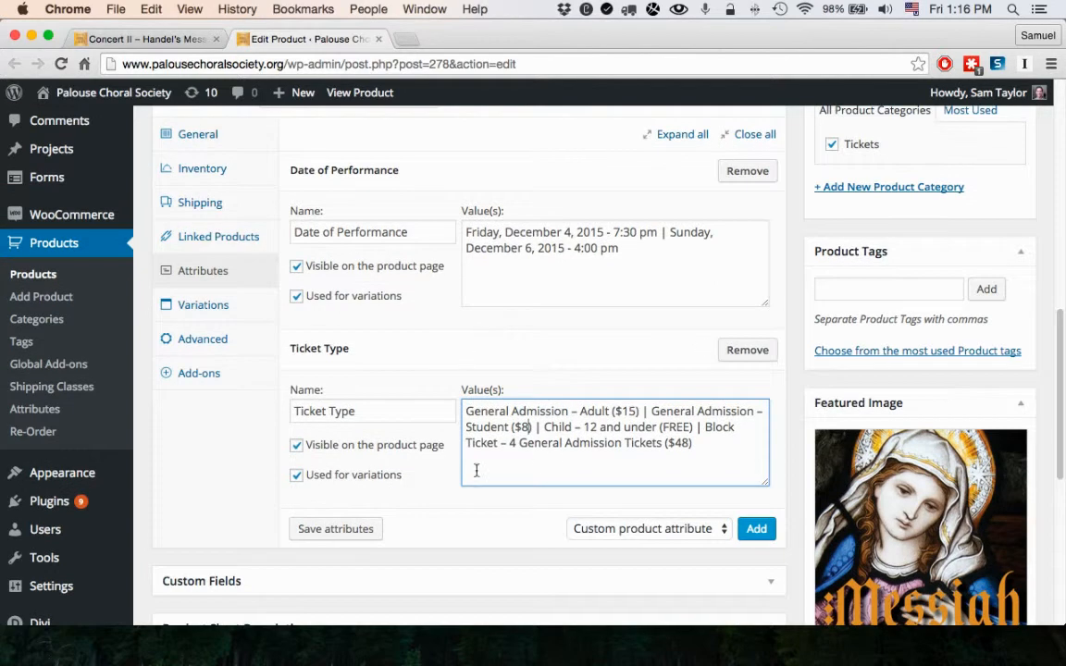
pyautogui.click(296, 296)
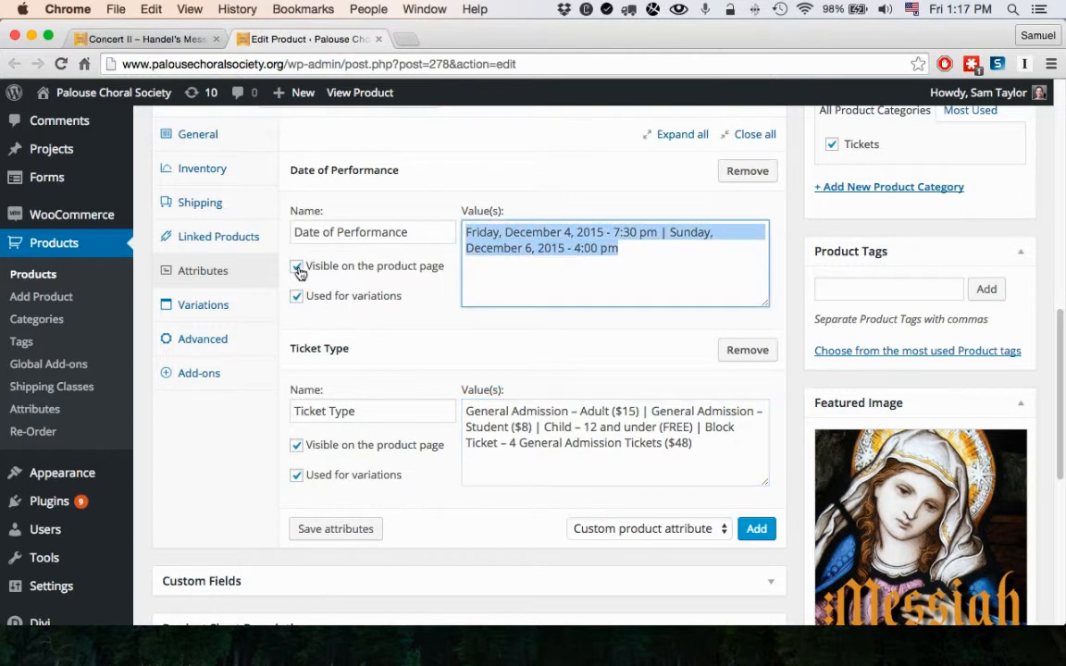
# Step: Compare the Date of Performance attribute with the date choices on the live product page and return to the editor
pyautogui.click(155, 40)
pyautogui.scroll(-1, 764, 382)
pyautogui.click(739, 400)
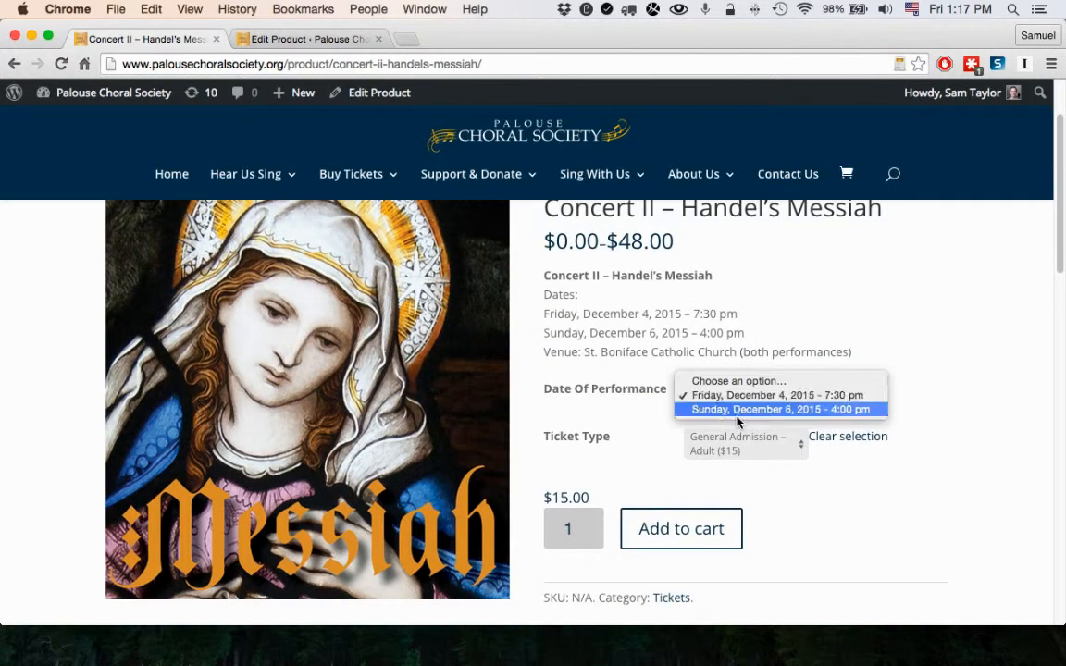
pyautogui.click(647, 404)
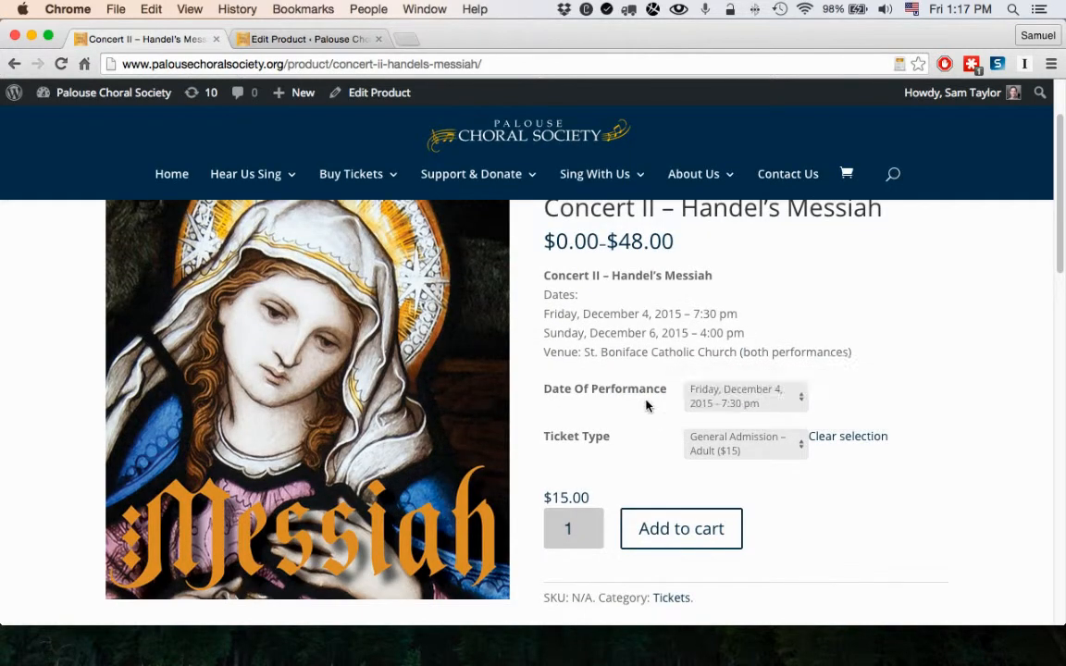
pyautogui.click(302, 41)
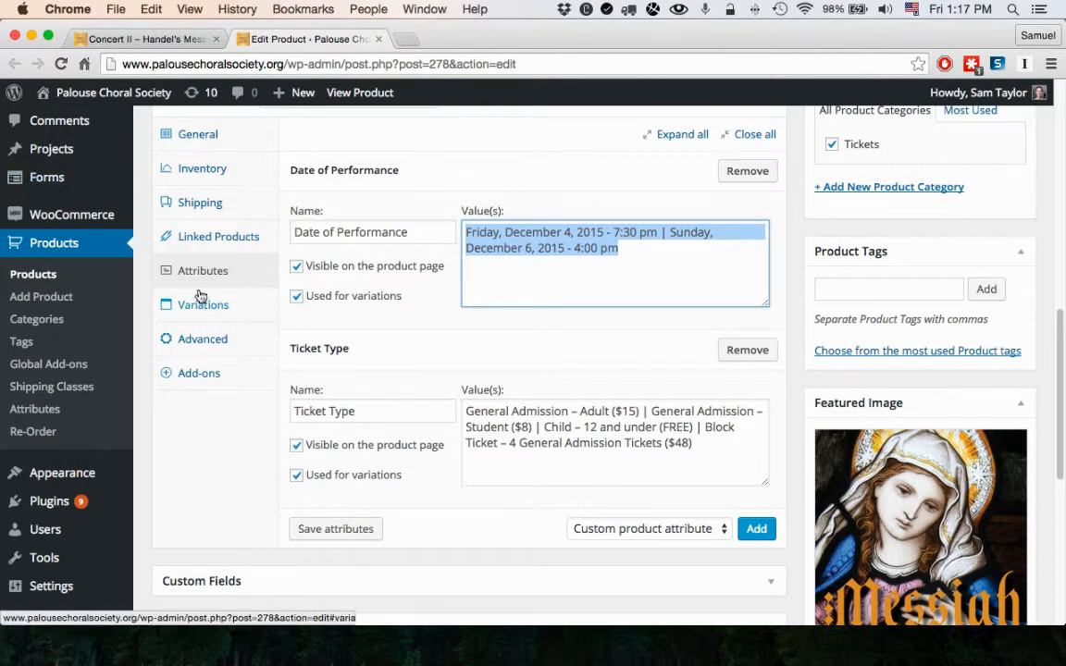
# Step: Open the product's variations and examine how each performance date is paired with each ticket type
pyautogui.scroll(1, 269, 153)
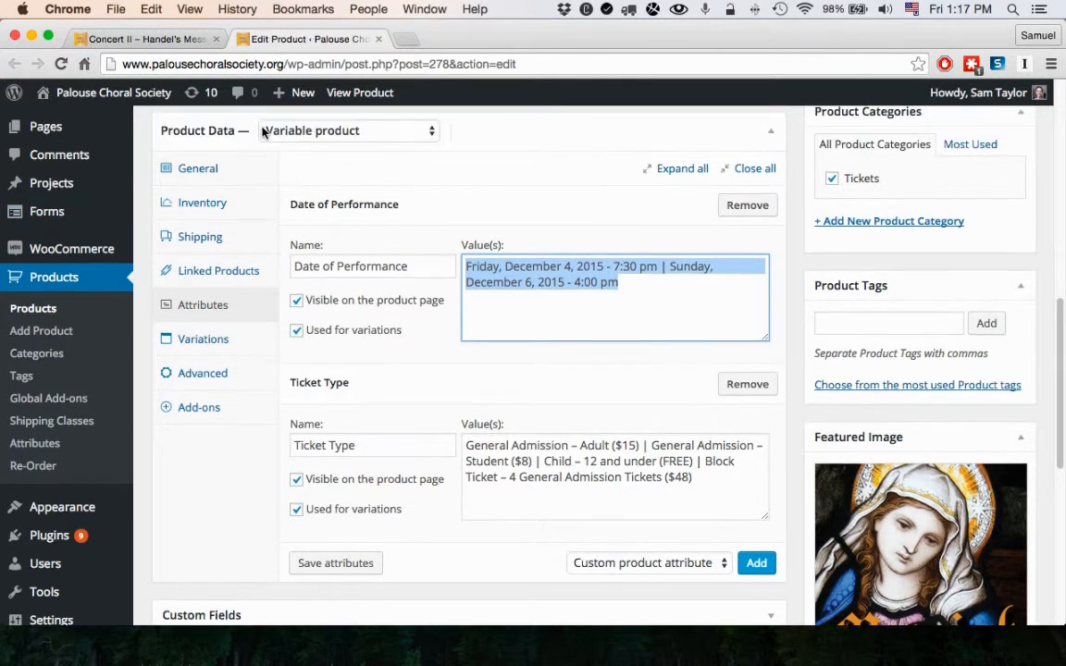
pyautogui.click(212, 344)
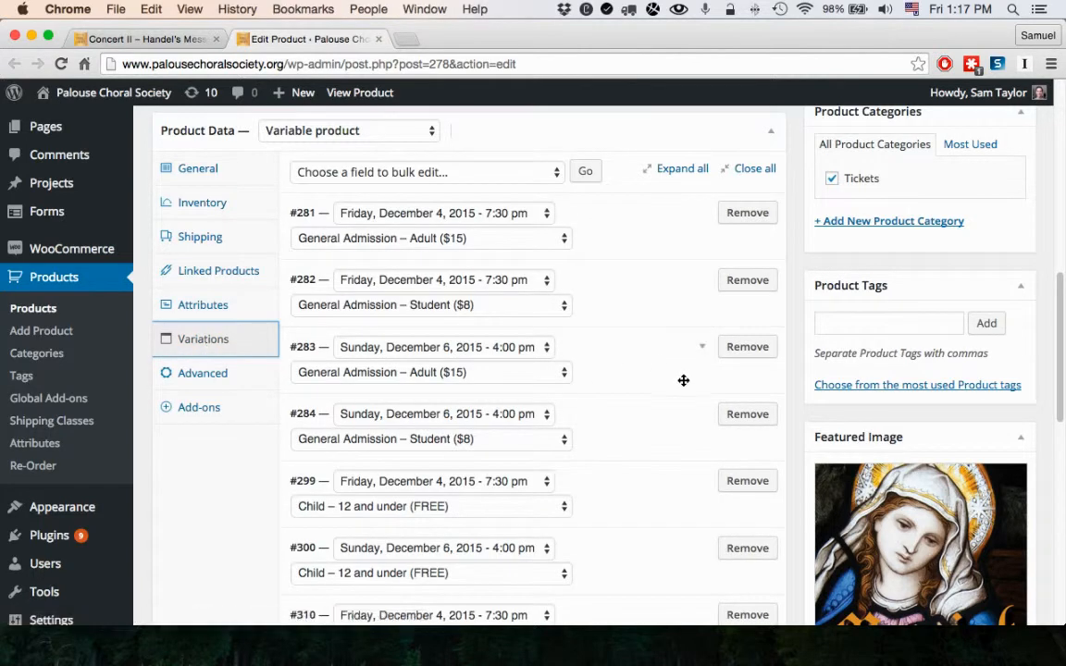
pyautogui.scroll(-5, 664, 375)
pyautogui.scroll(-2, 555, 393)
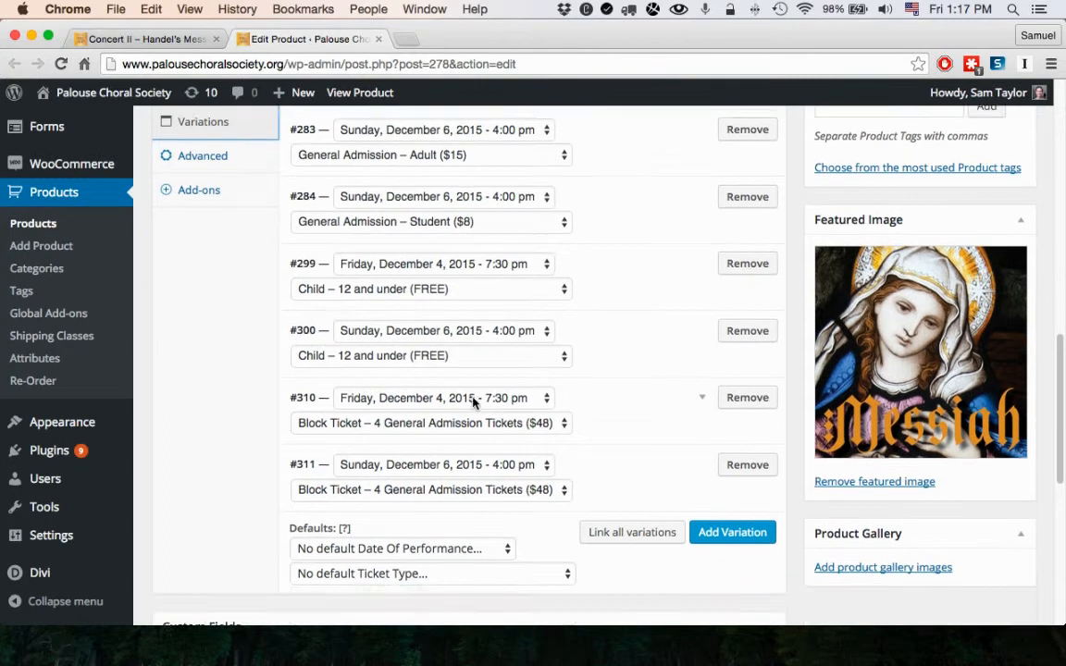
pyautogui.scroll(7, 471, 397)
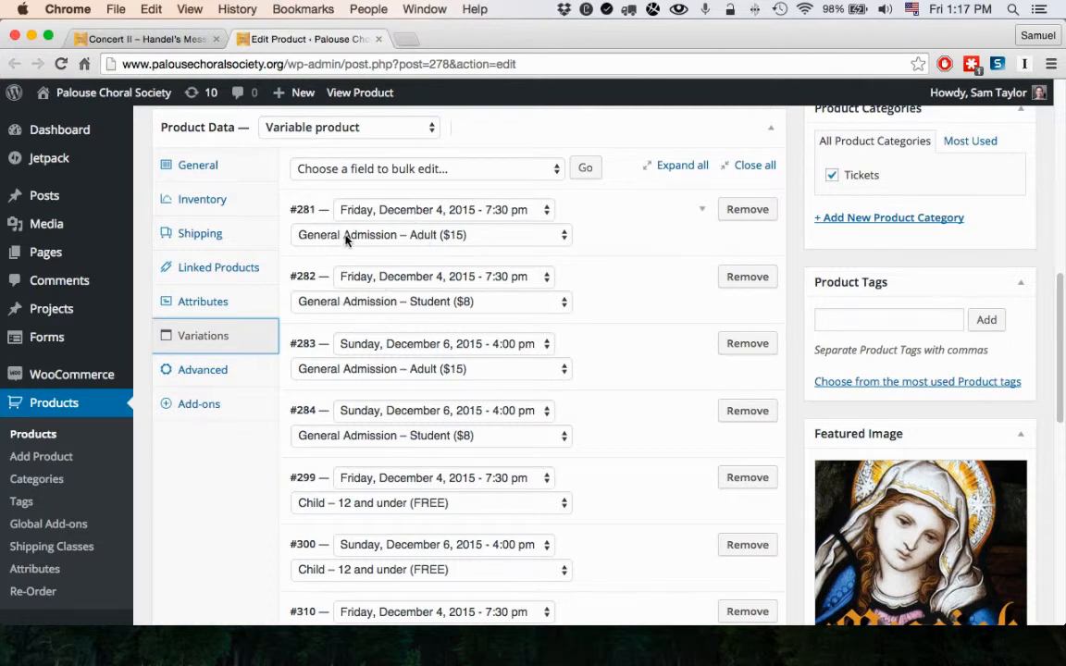
pyautogui.scroll(-2, 437, 362)
pyautogui.scroll(-3, 443, 423)
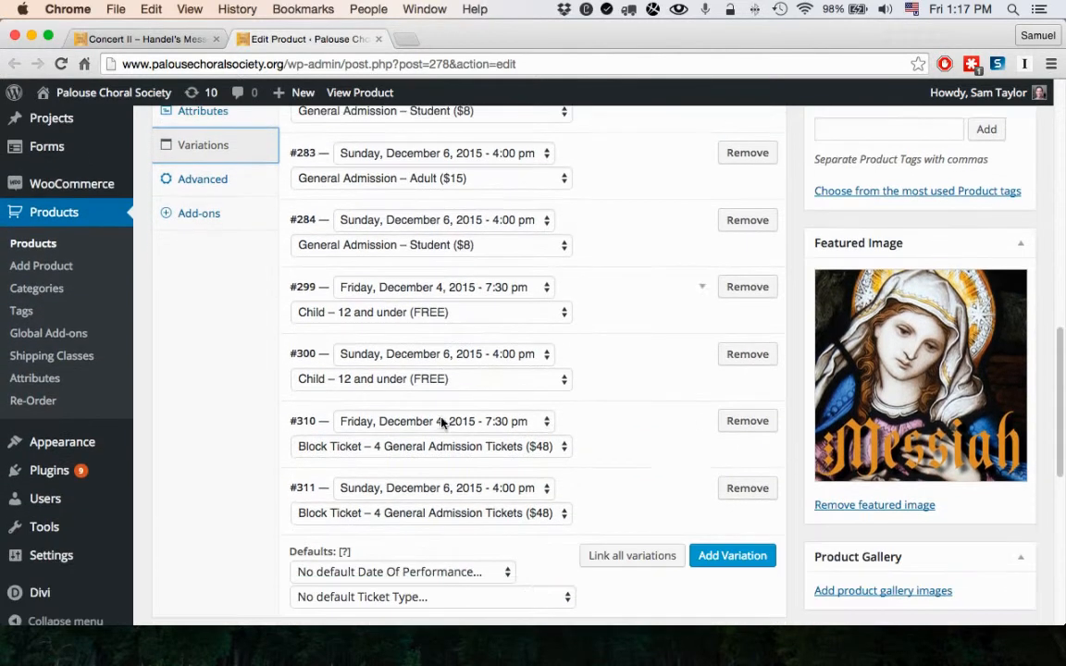
pyautogui.scroll(1, 408, 484)
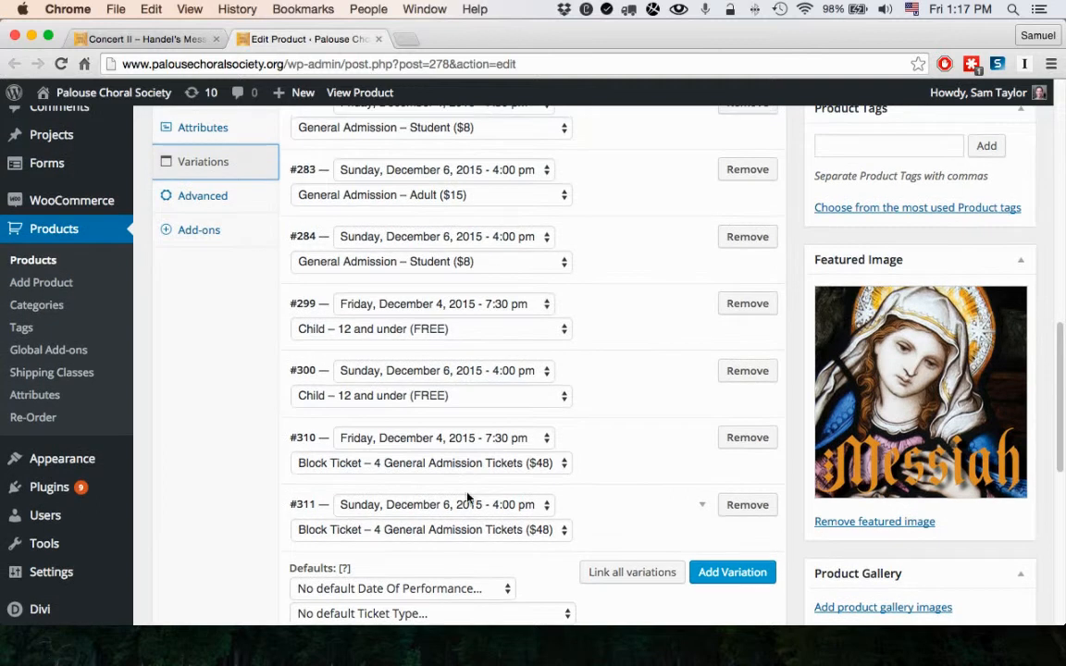
pyautogui.scroll(2, 454, 416)
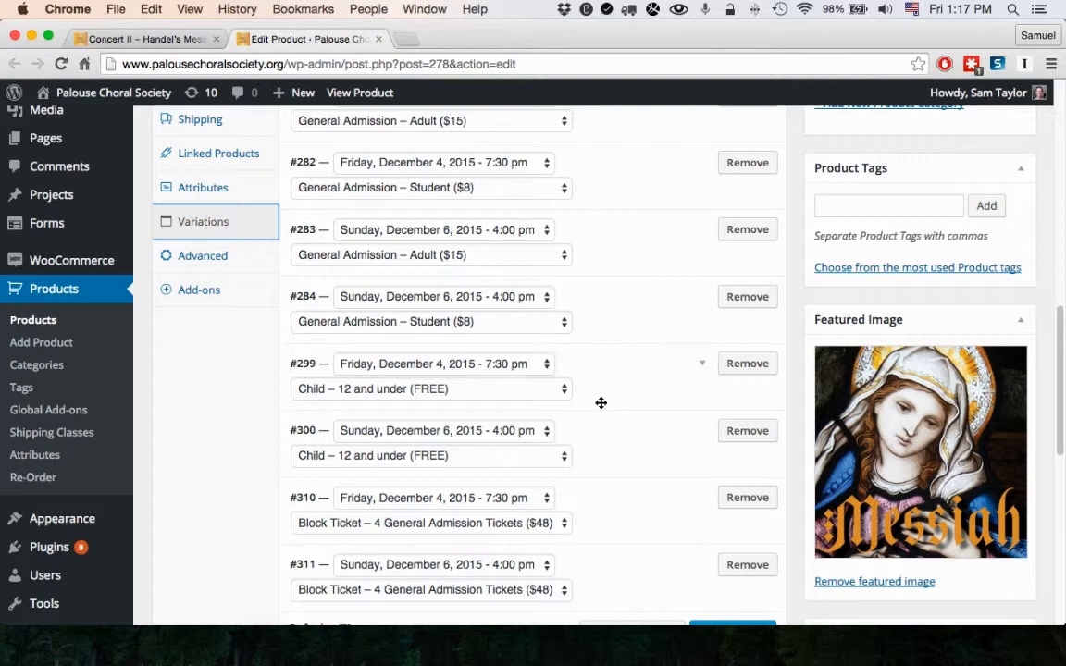
# Step: Expand the Friday, December 4 General Admission – Student variation and examine its regular price and other settings
pyautogui.click(700, 164)
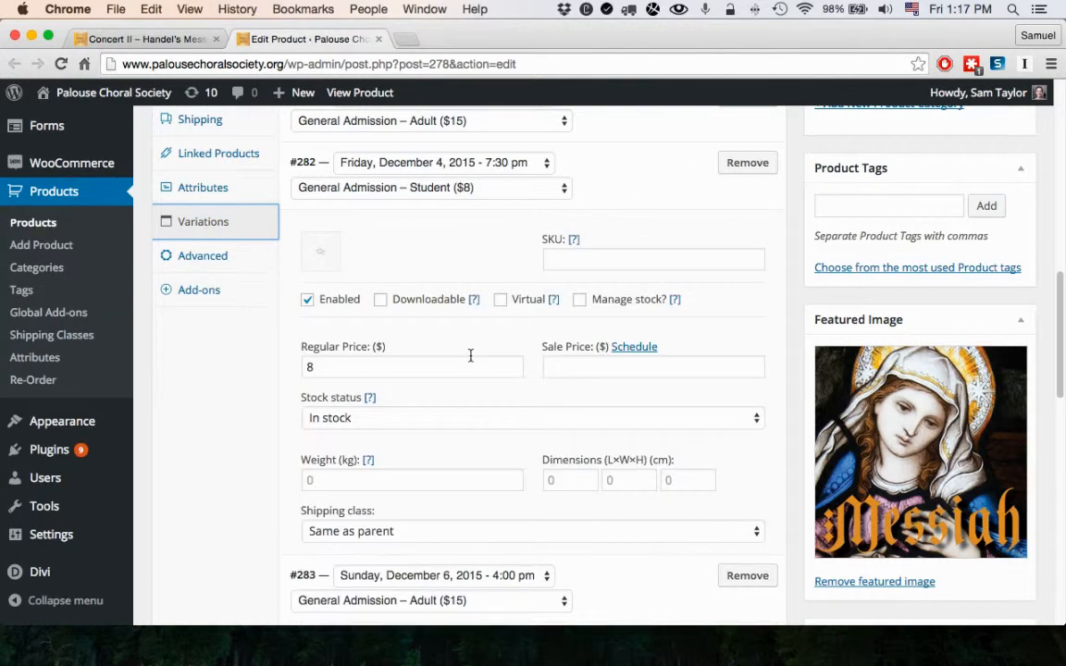
pyautogui.scroll(-1, 469, 356)
pyautogui.click(325, 345)
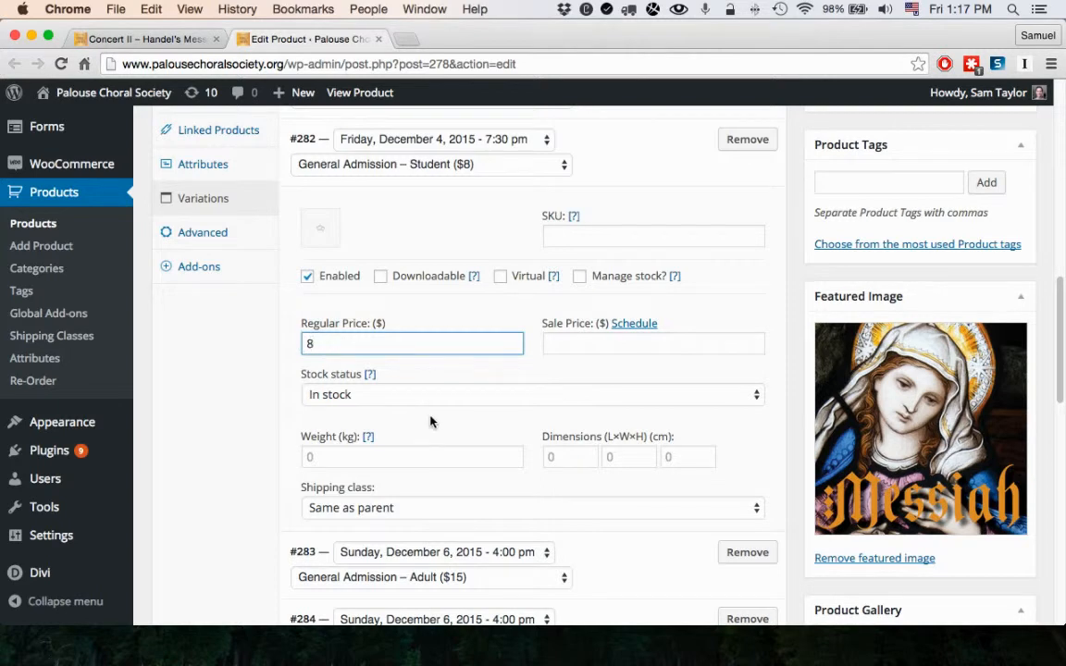
pyautogui.scroll(-1, 430, 421)
pyautogui.scroll(1, 333, 321)
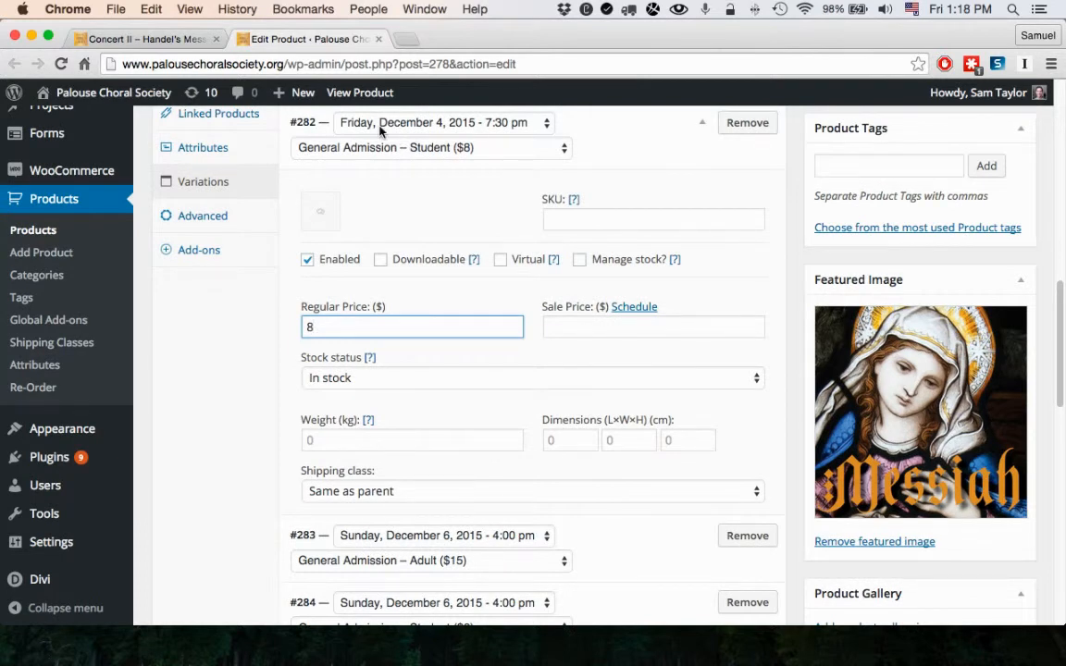
pyautogui.scroll(-1, 444, 253)
pyautogui.scroll(2, 374, 145)
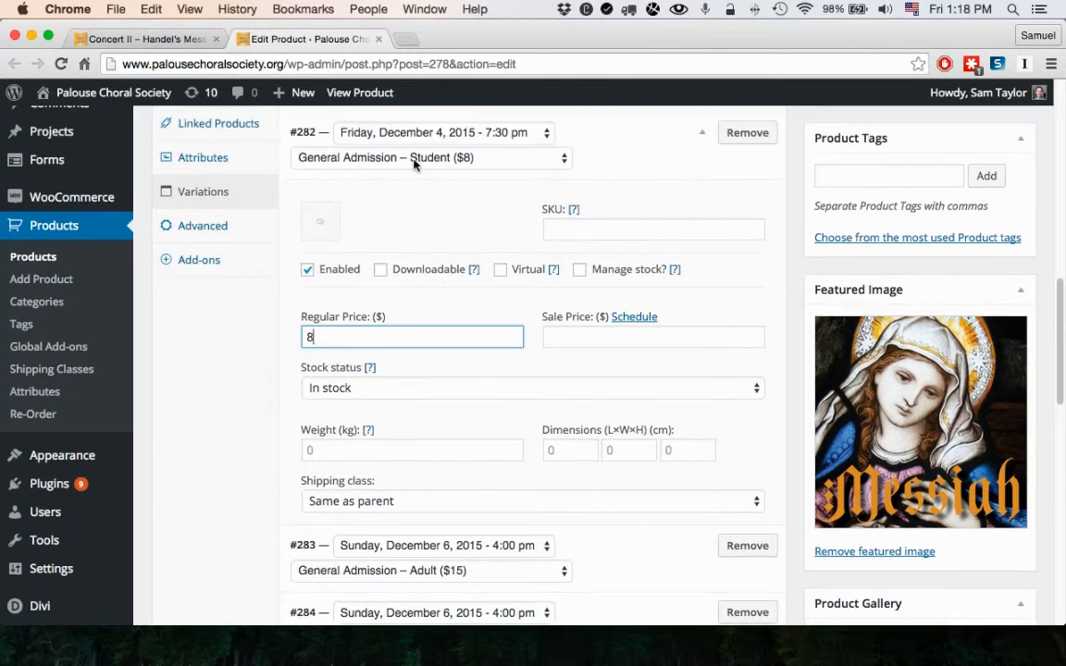
# Step: Review the remaining date and ticket type variations, then collapse the Friday student variation
pyautogui.scroll(-5, 450, 328)
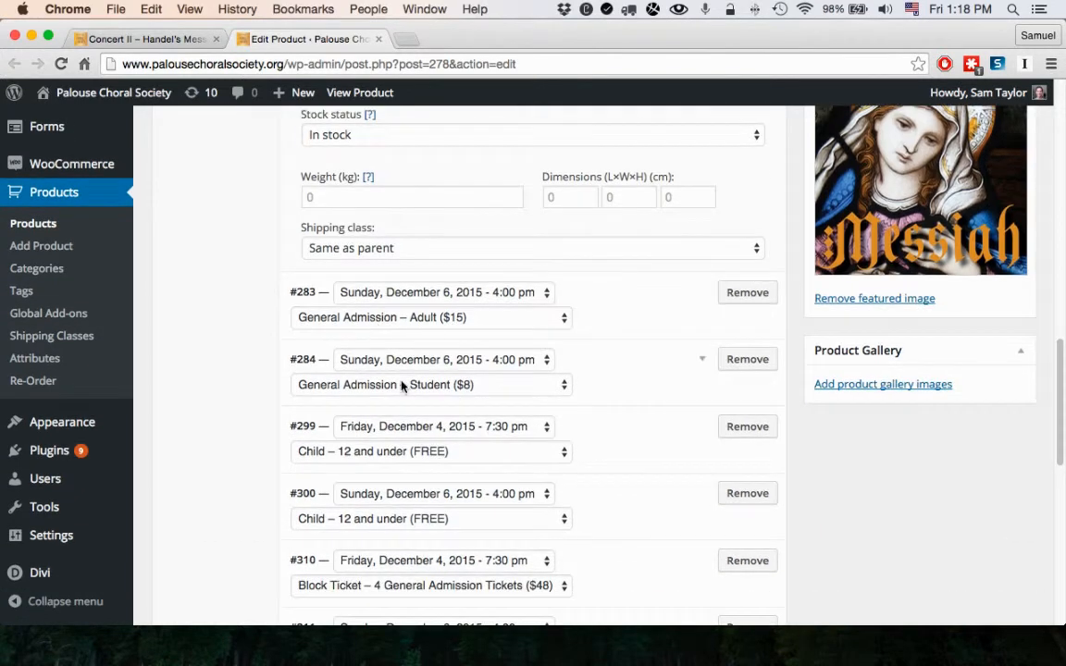
pyautogui.scroll(-1, 412, 389)
pyautogui.scroll(-2, 421, 428)
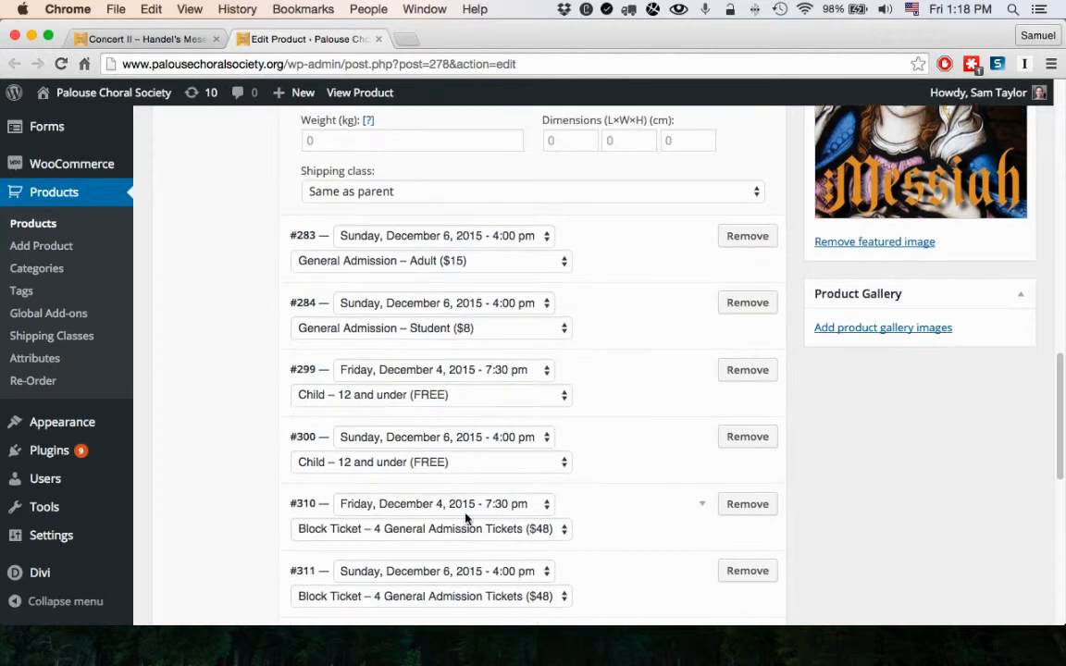
pyautogui.scroll(-1, 509, 505)
pyautogui.scroll(8, 583, 462)
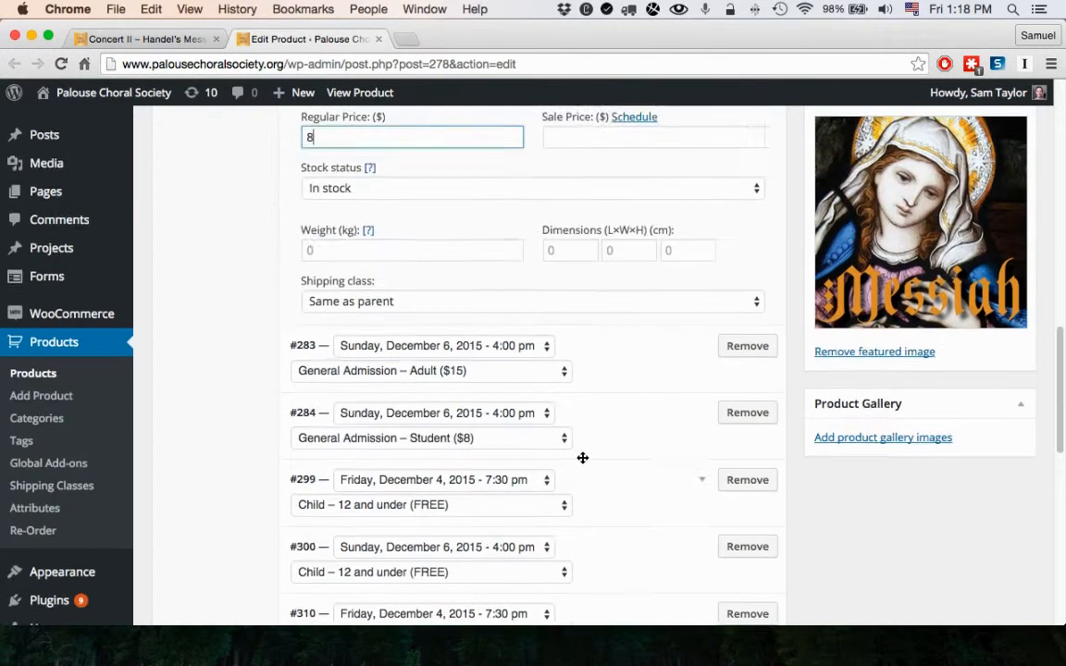
pyautogui.scroll(3, 561, 446)
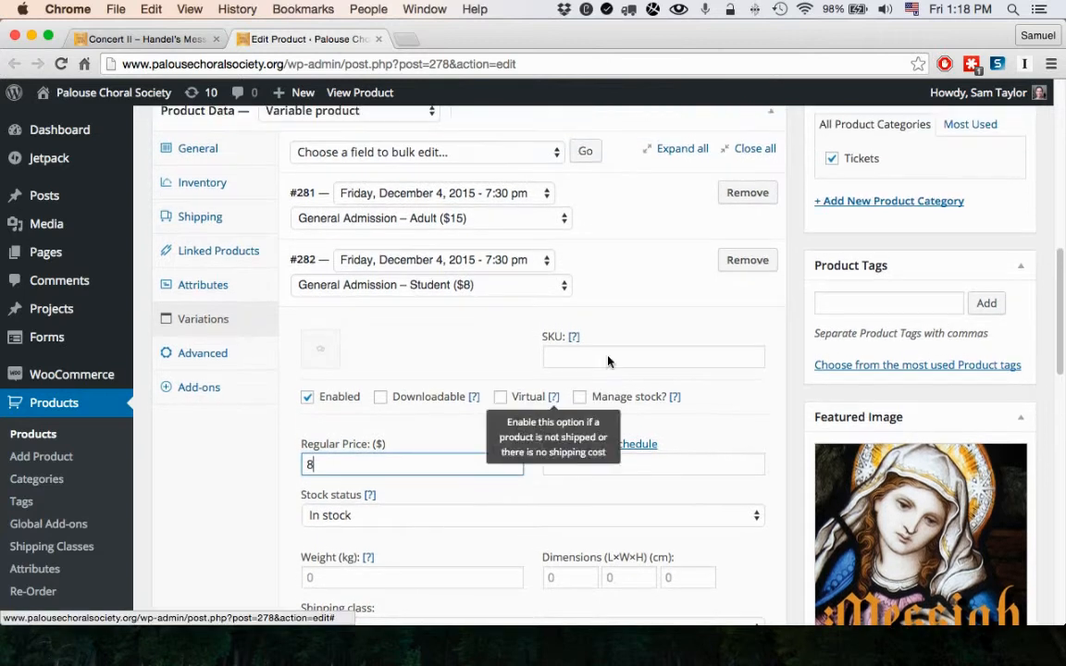
pyautogui.click(700, 268)
# Step: Delete all of the product's existing variations with a bulk edit, accepting both confirmations
pyautogui.scroll(-2, 552, 319)
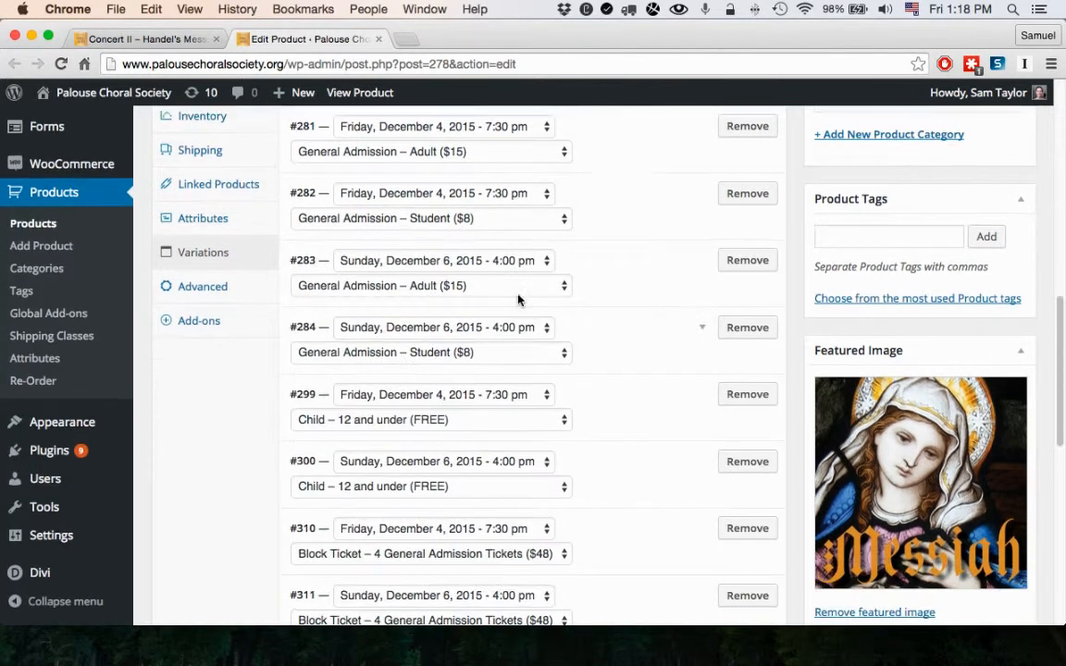
pyautogui.scroll(-5, 547, 321)
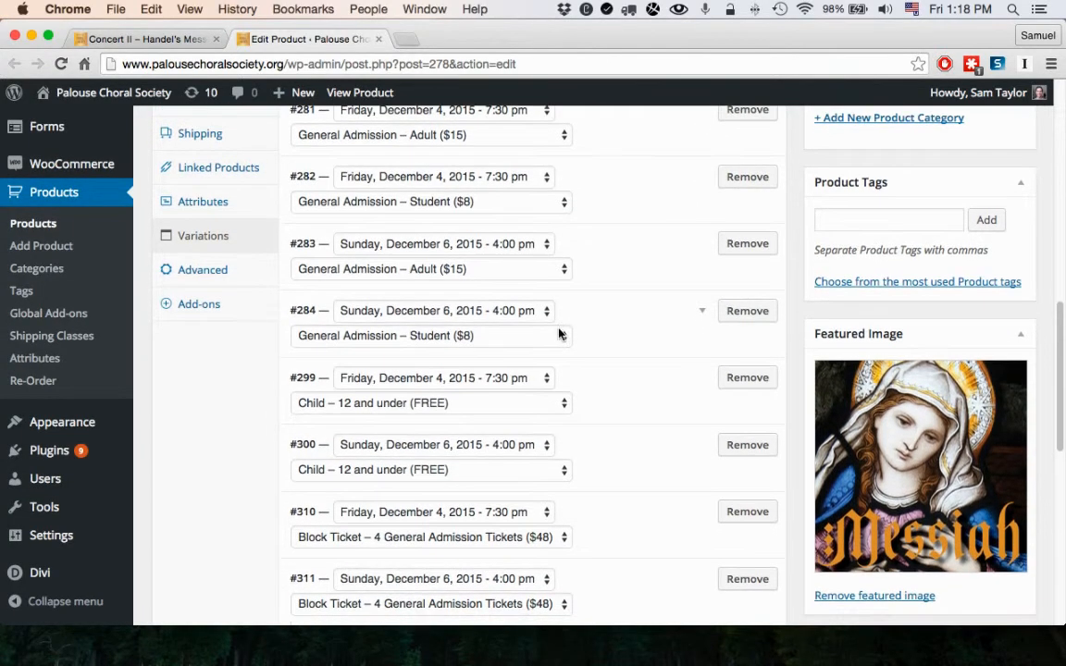
pyautogui.scroll(8, 613, 363)
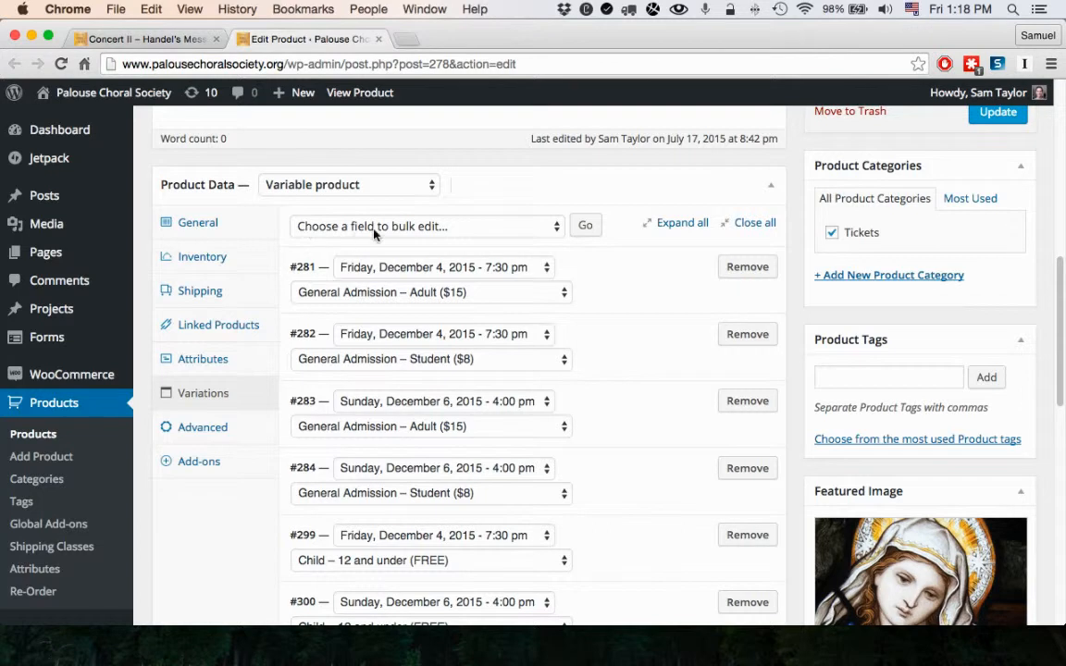
pyautogui.click(433, 232)
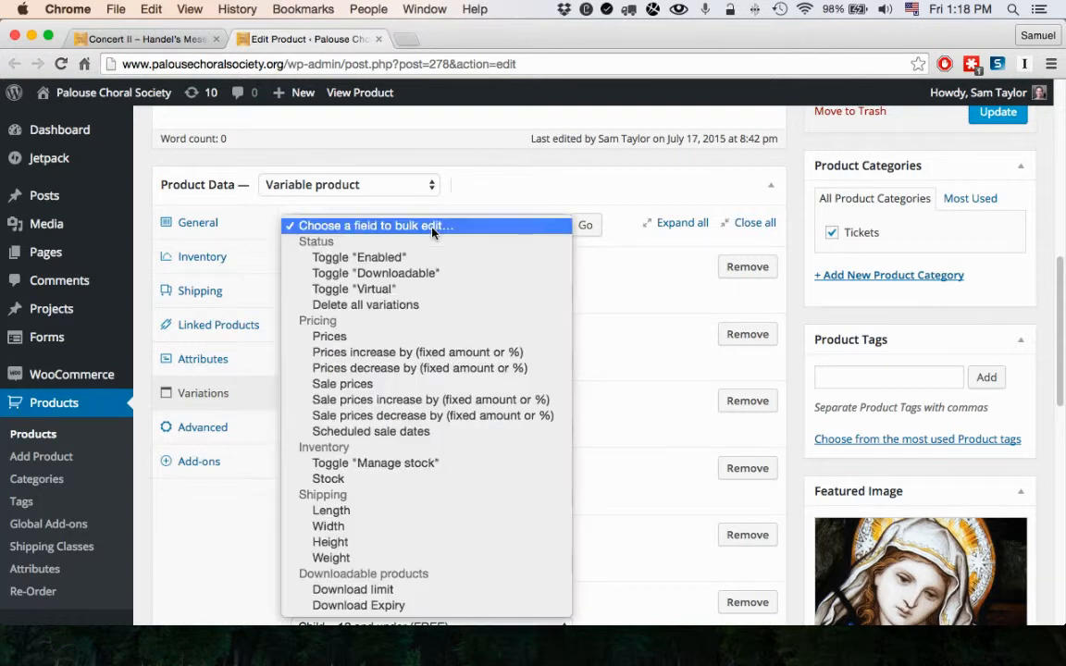
pyautogui.click(398, 307)
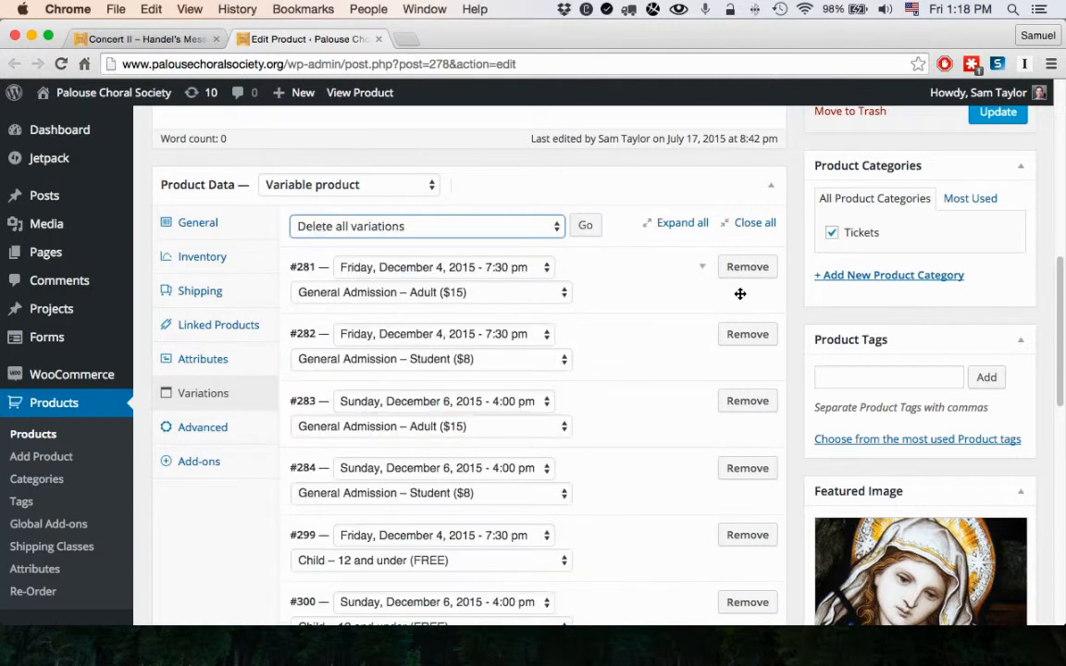
pyautogui.click(587, 230)
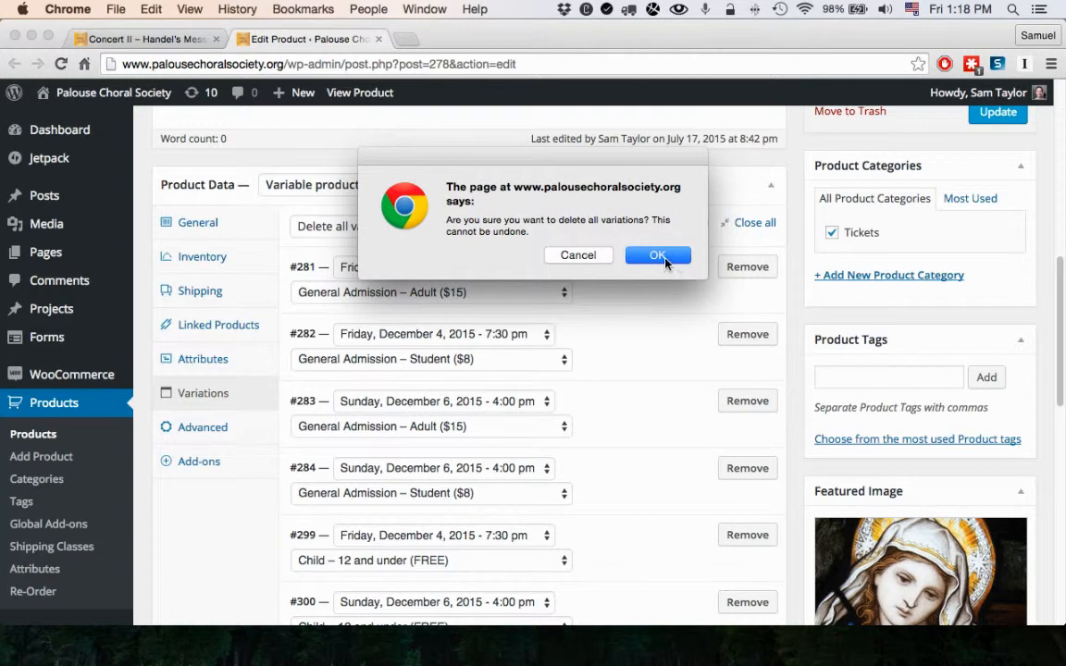
pyautogui.click(667, 258)
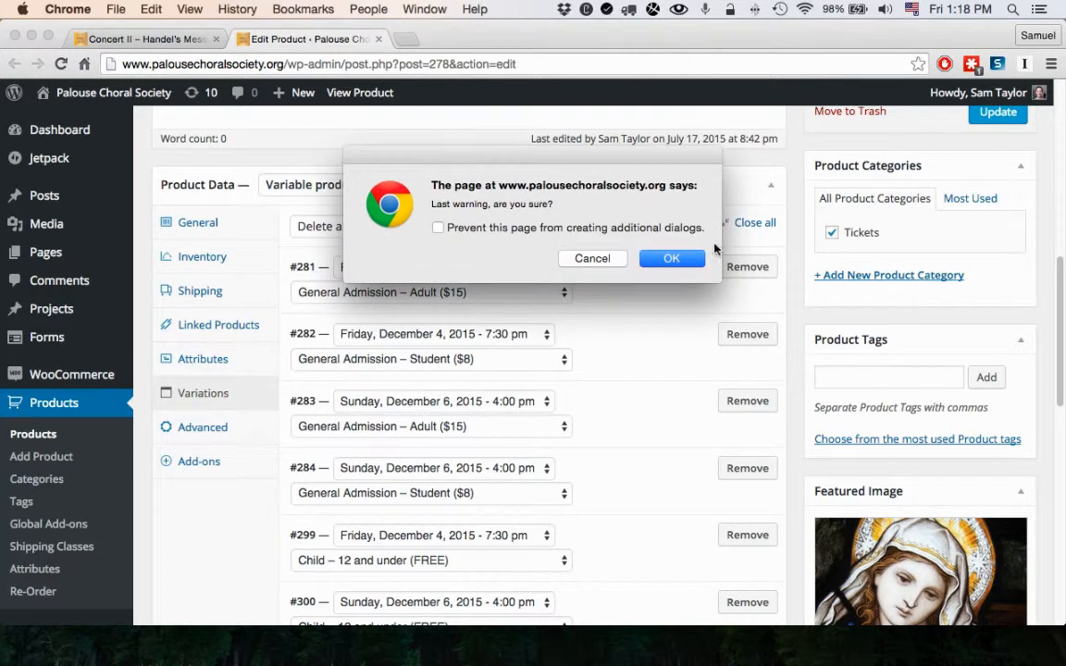
pyautogui.click(673, 259)
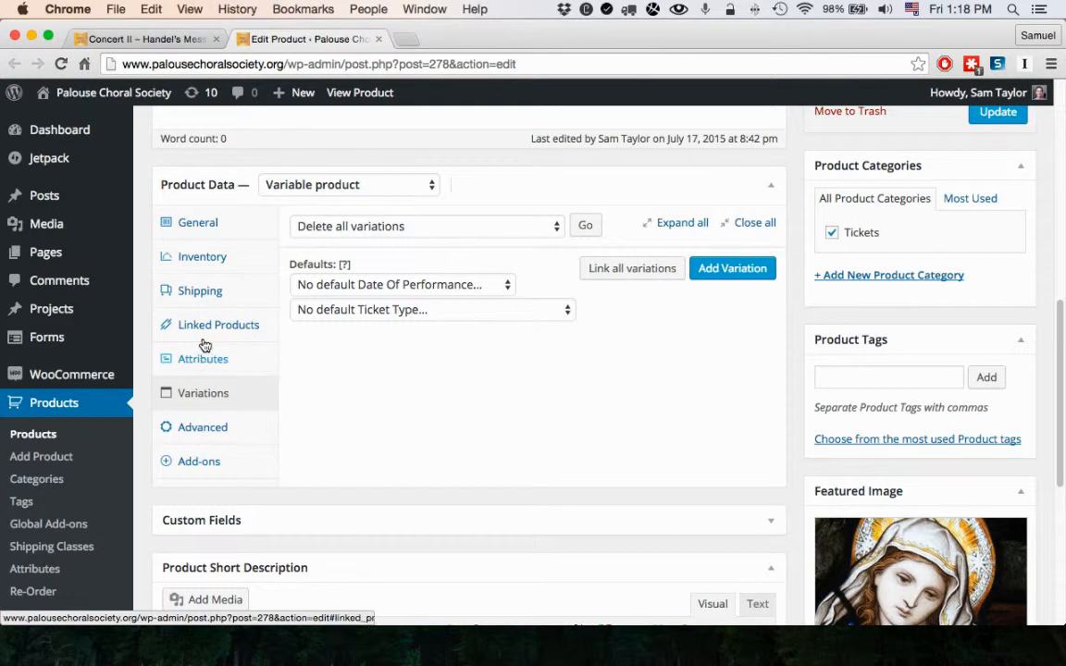
# Step: Link all variations to generate one for every combination of performance date and ticket type
pyautogui.click(638, 279)
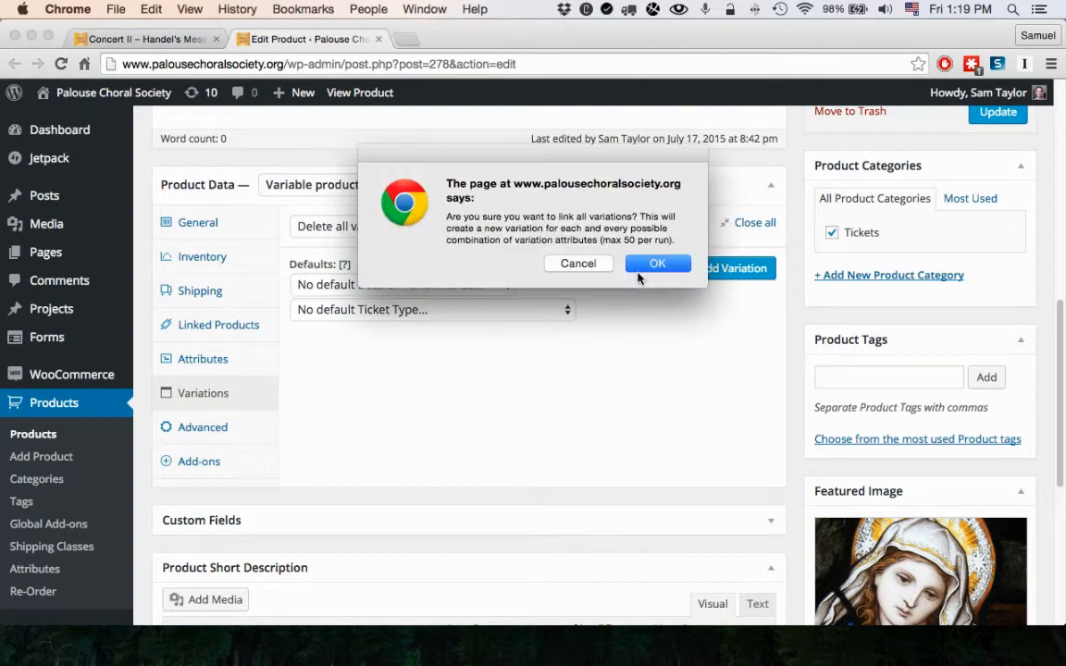
pyautogui.click(657, 265)
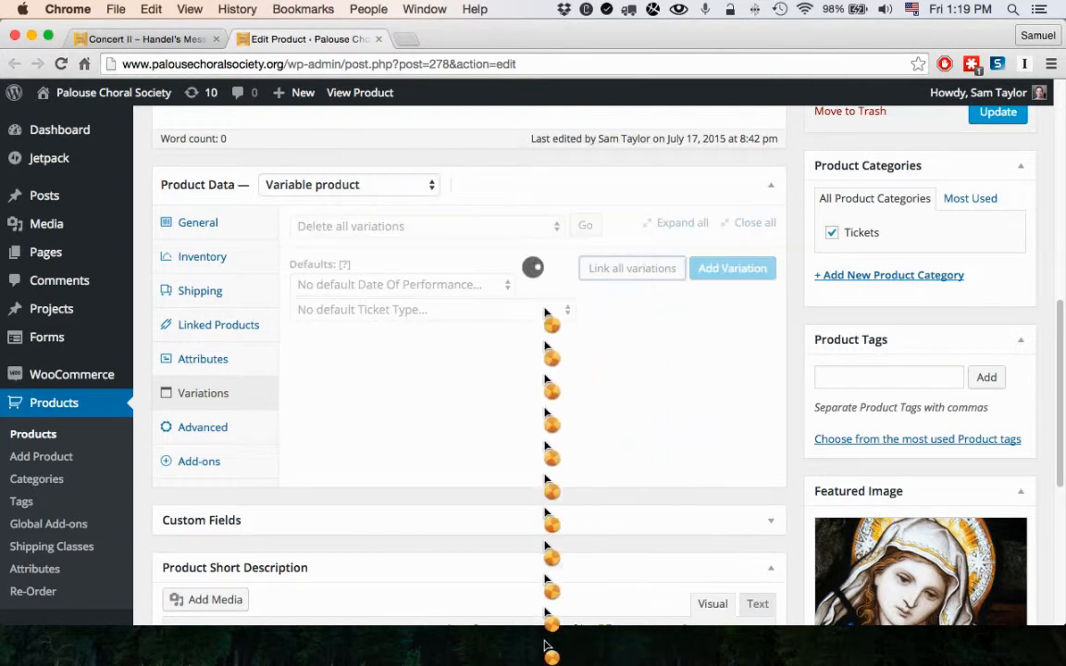
pyautogui.moveTo(445, 221); pyautogui.dragTo(559, 213)
pyautogui.click(566, 221)
pyautogui.click(657, 251)
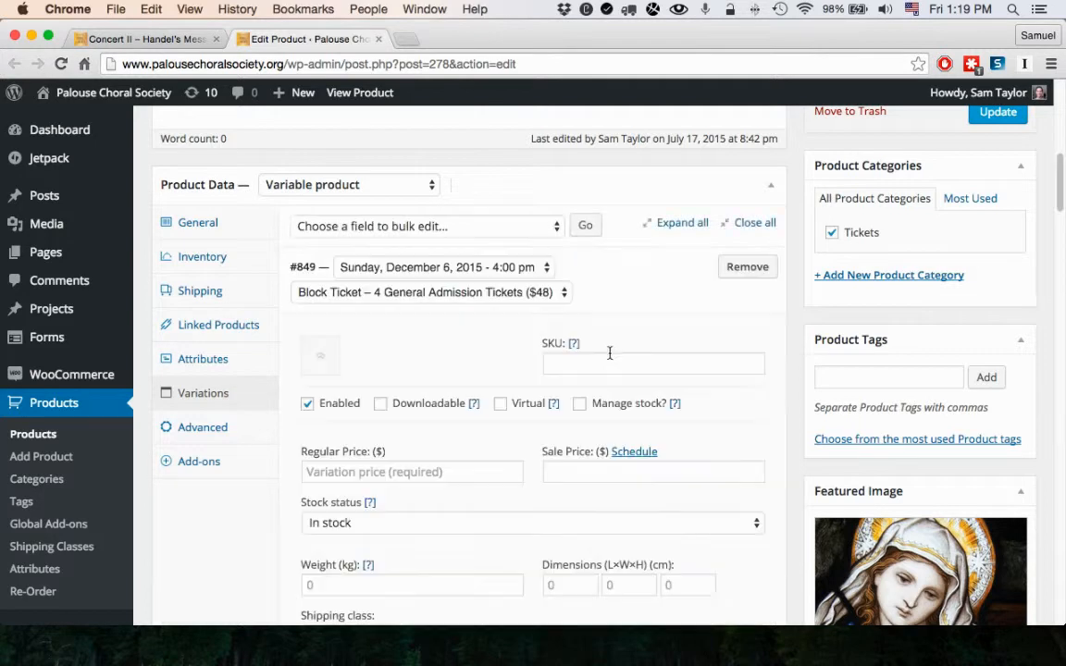
# Step: Look through the generated variations, checking their date and ticket type pairings and their regular price fields
pyautogui.scroll(-10, 472, 356)
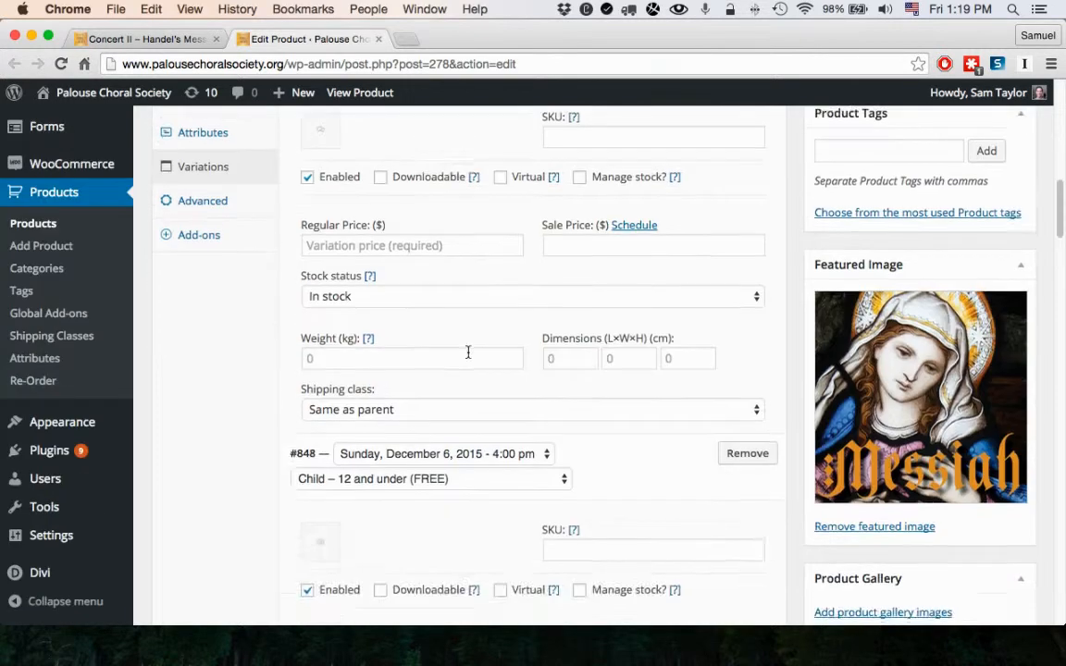
pyautogui.scroll(-20, 465, 354)
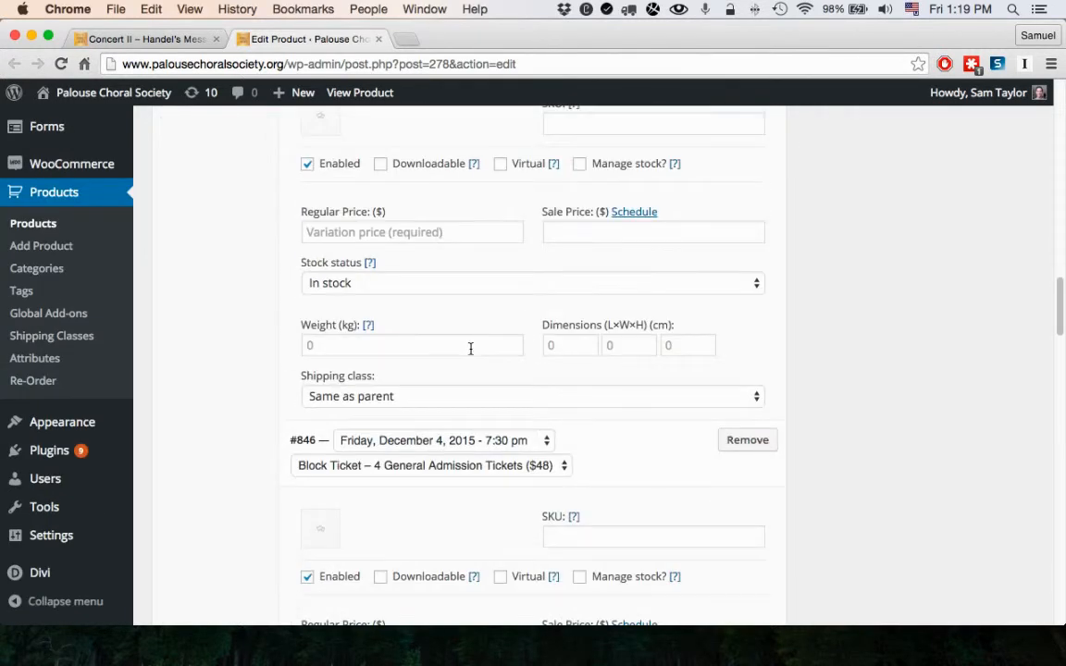
pyautogui.scroll(-15, 469, 347)
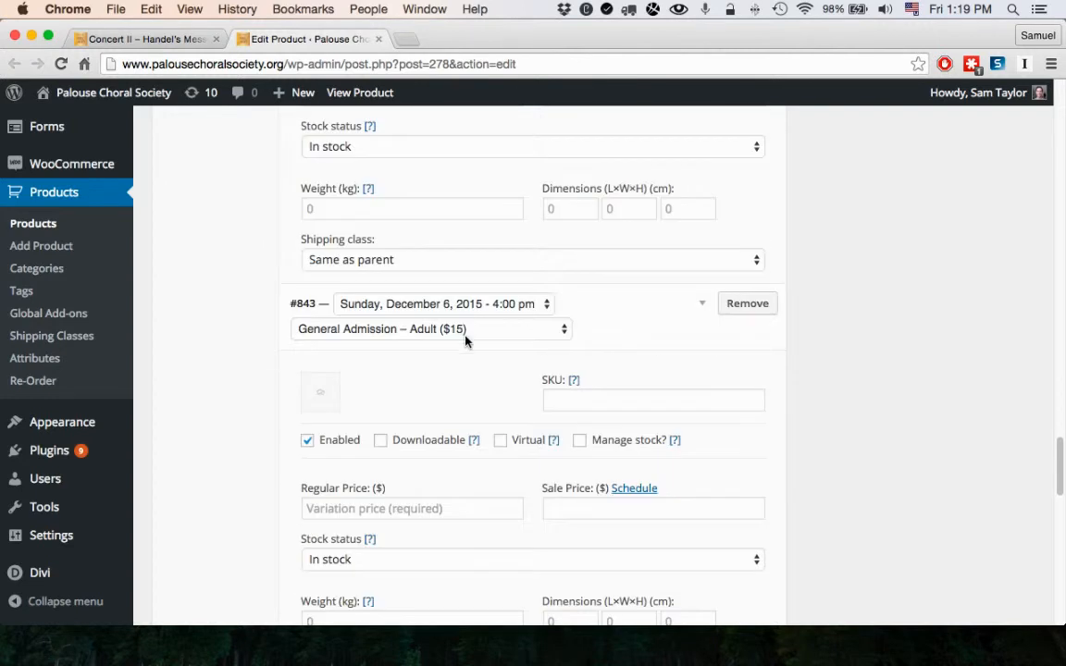
pyautogui.scroll(20, 465, 338)
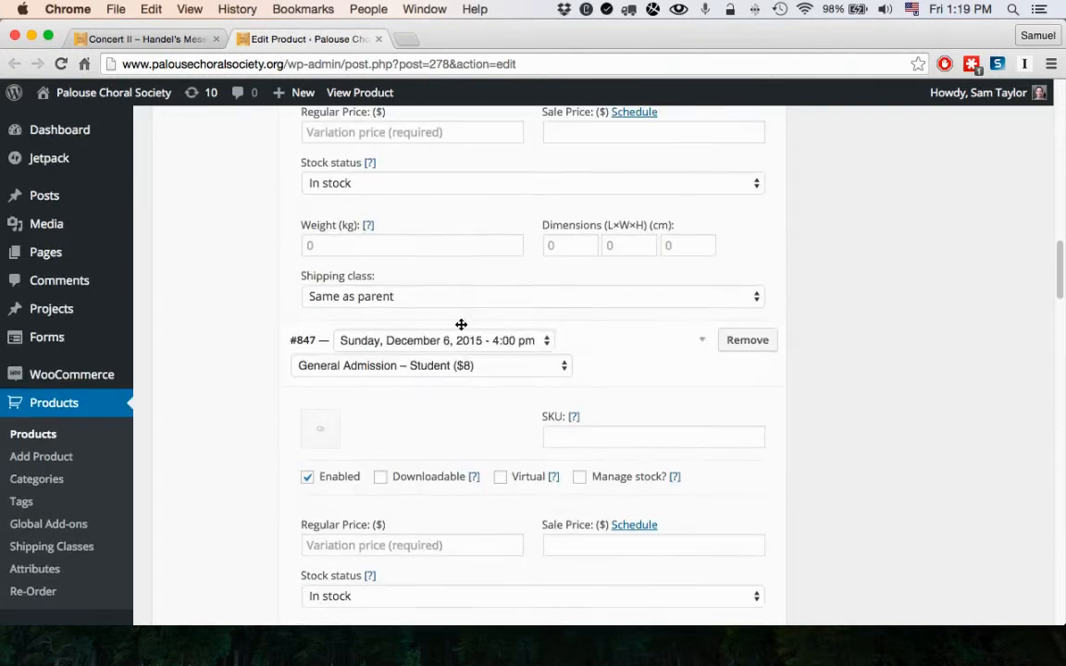
pyautogui.scroll(9, 457, 321)
pyautogui.scroll(-5, 420, 345)
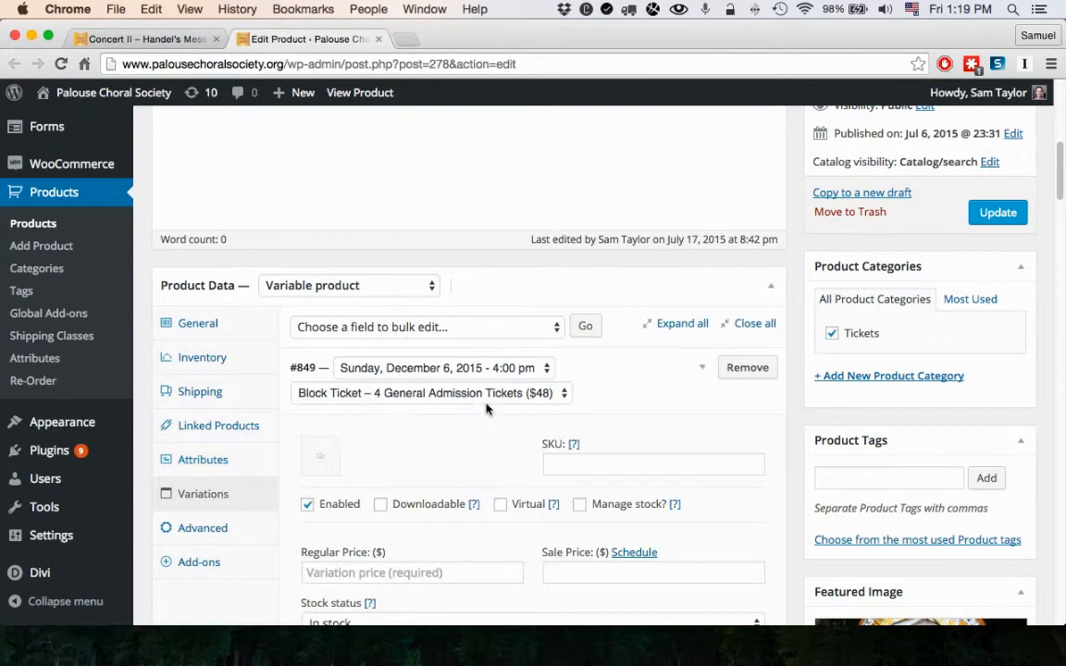
pyautogui.scroll(-3, 488, 388)
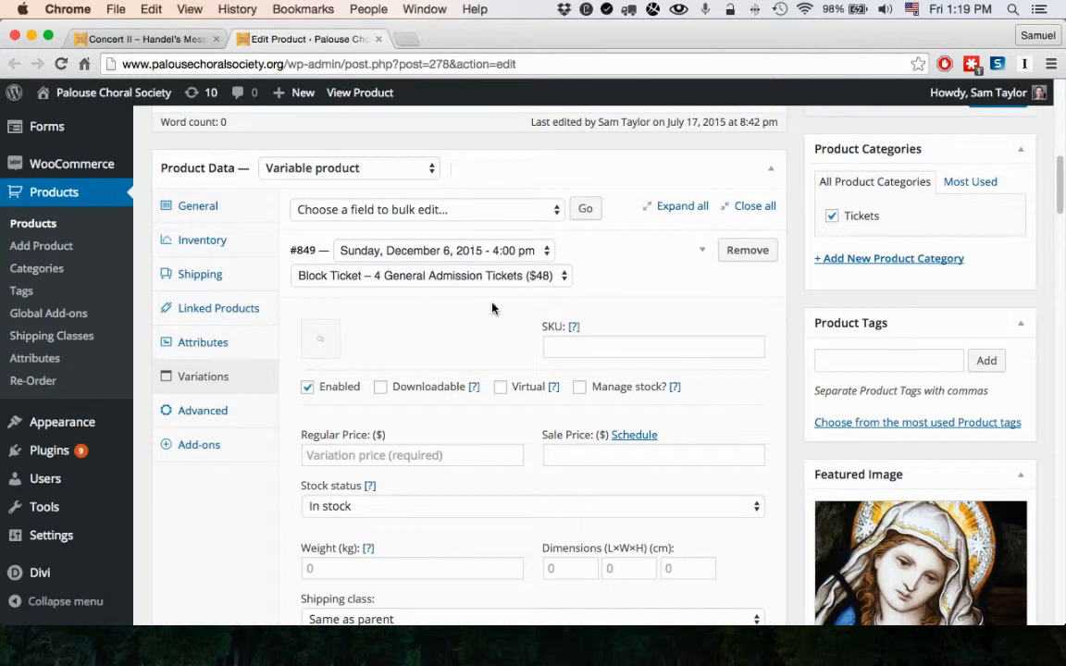
pyautogui.scroll(-1, 435, 453)
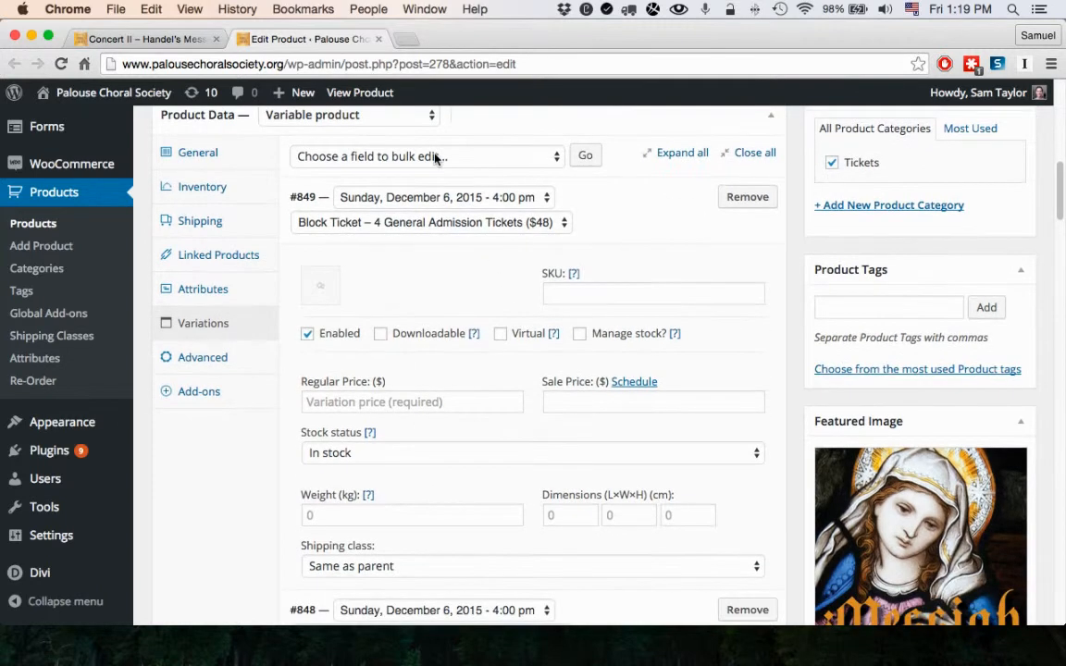
# Step: Set the regular price of the Sunday, December 6 Block Ticket variation to 48 dollars
pyautogui.click(376, 408)
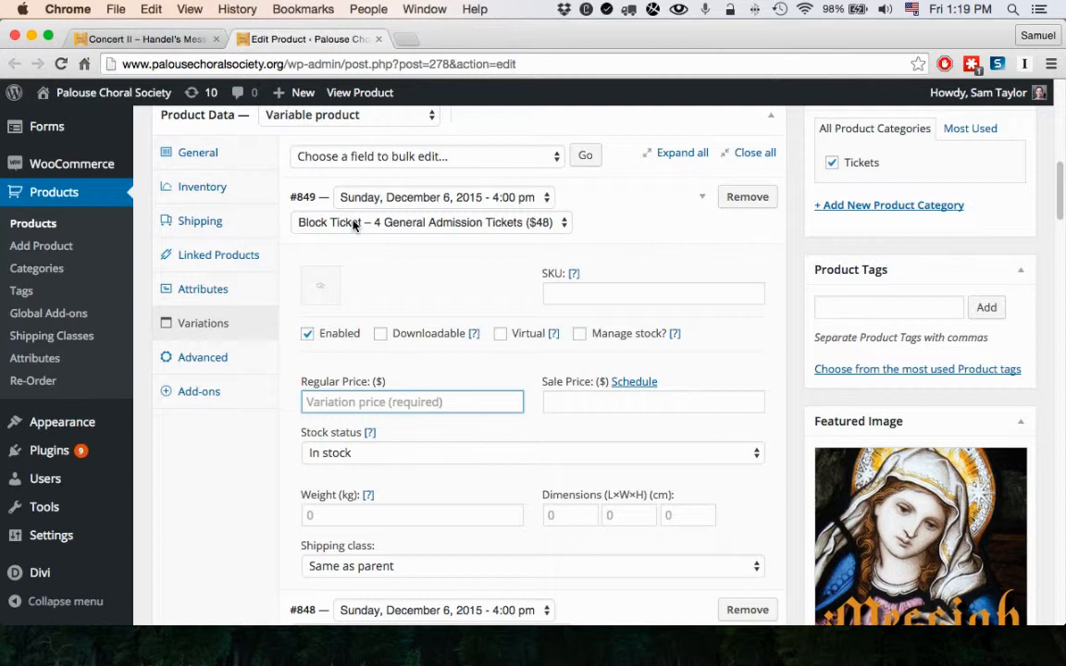
pyautogui.write('48')
pyautogui.scroll(-3, 422, 416)
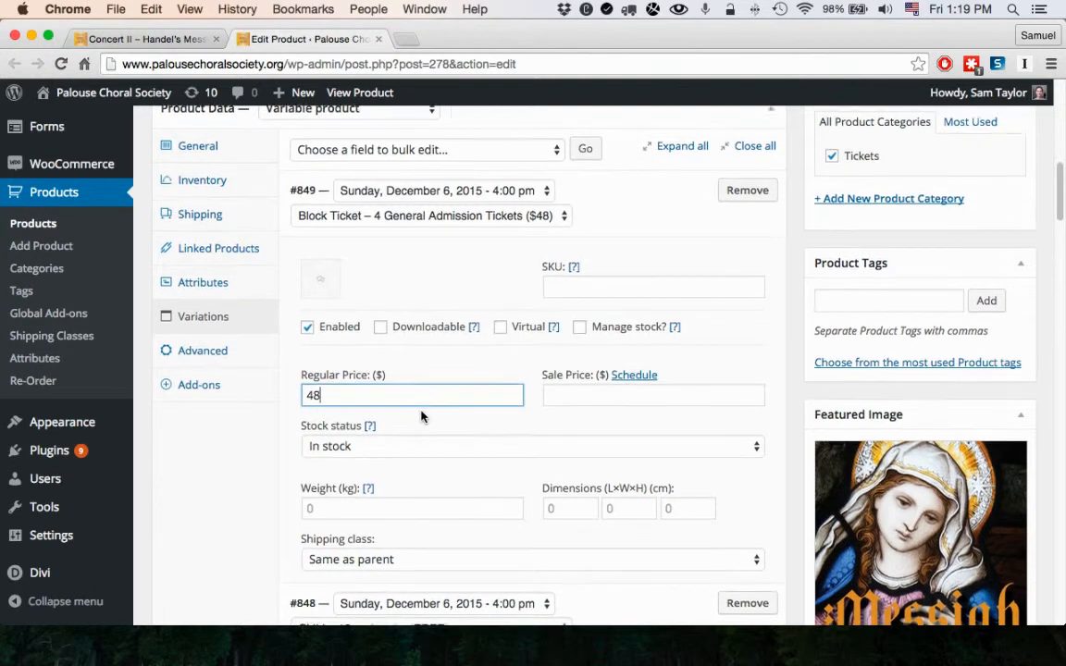
# Step: Set the regular price of the Sunday, December 6 General Admission – Student variation to 8 dollars, leaving the free Child variation's price empty
pyautogui.scroll(-5, 430, 416)
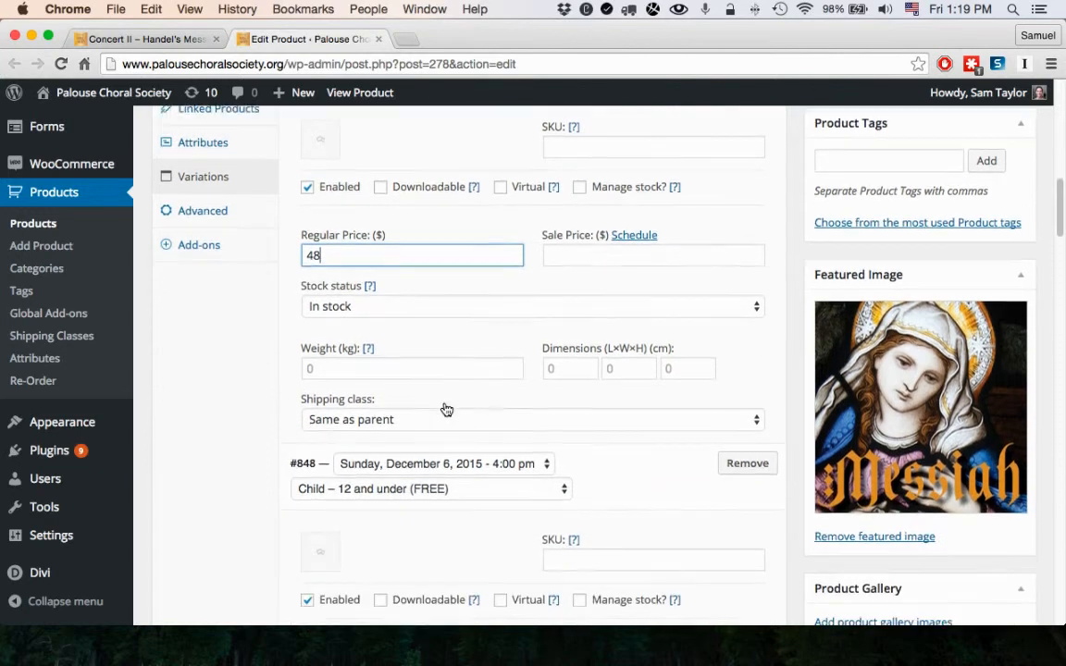
pyautogui.scroll(-1, 476, 411)
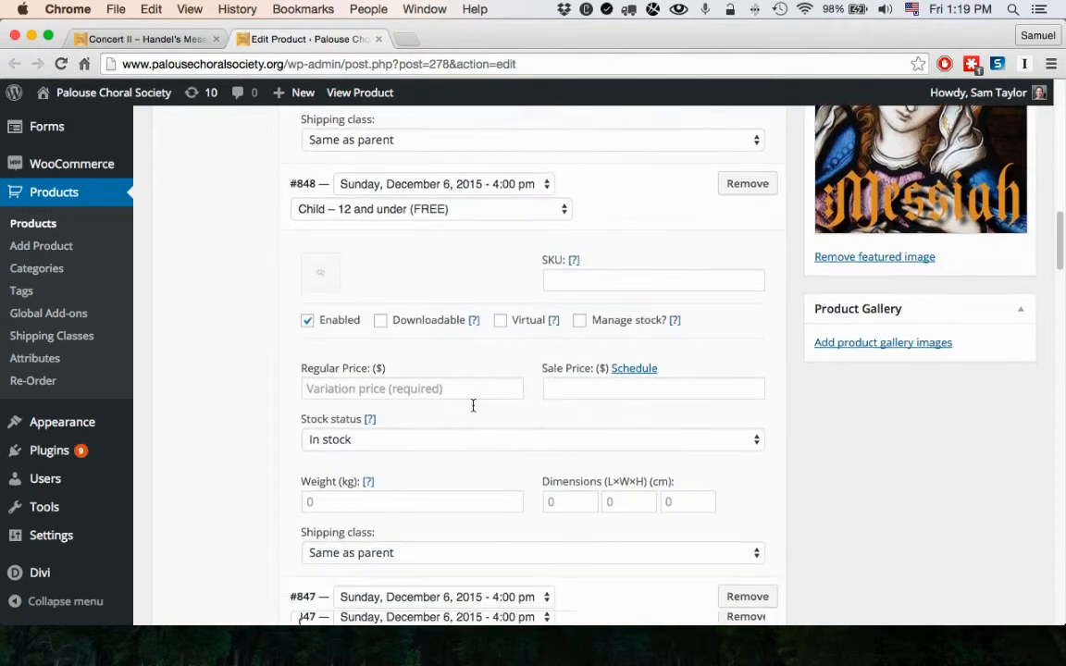
pyautogui.click(422, 394)
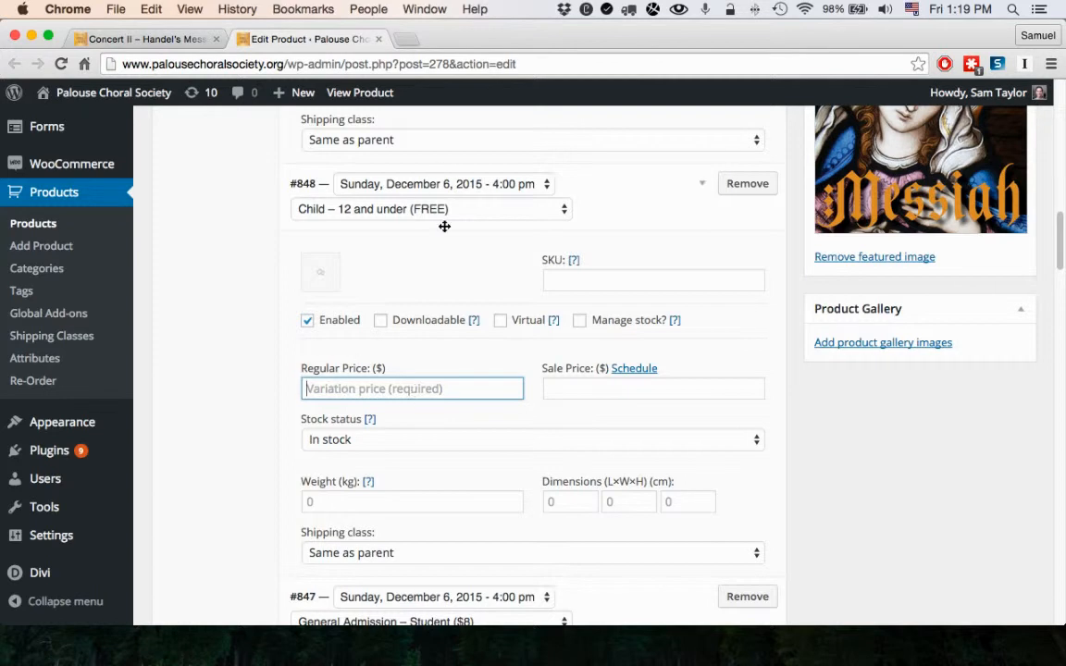
pyautogui.scroll(-3, 614, 409)
pyautogui.scroll(-1, 602, 405)
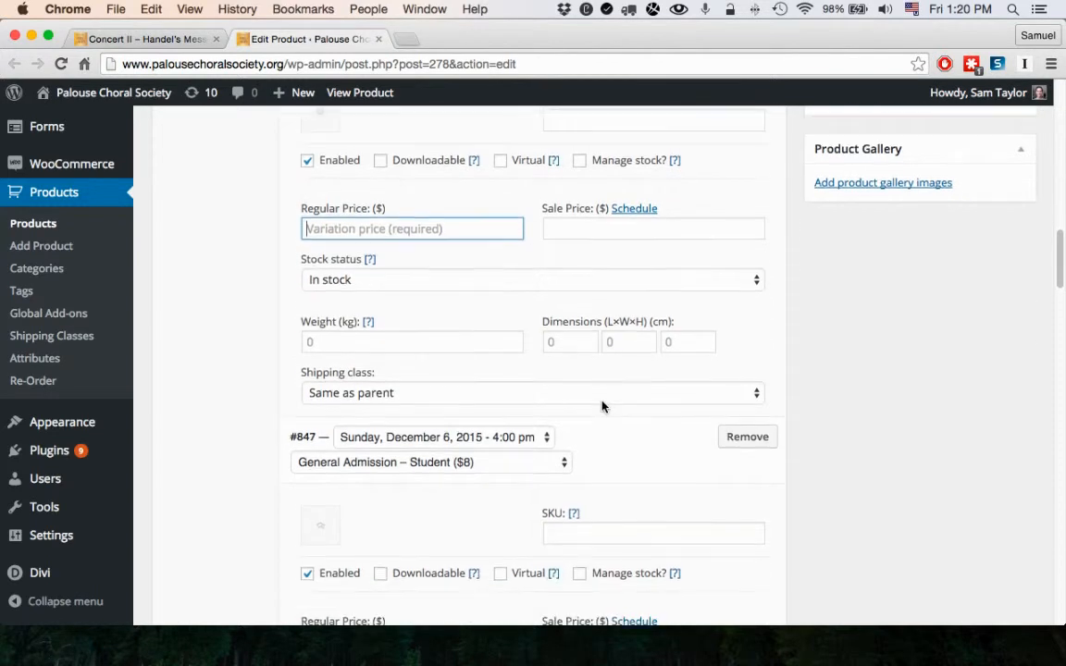
pyautogui.scroll(-1, 550, 400)
pyautogui.scroll(-5, 546, 403)
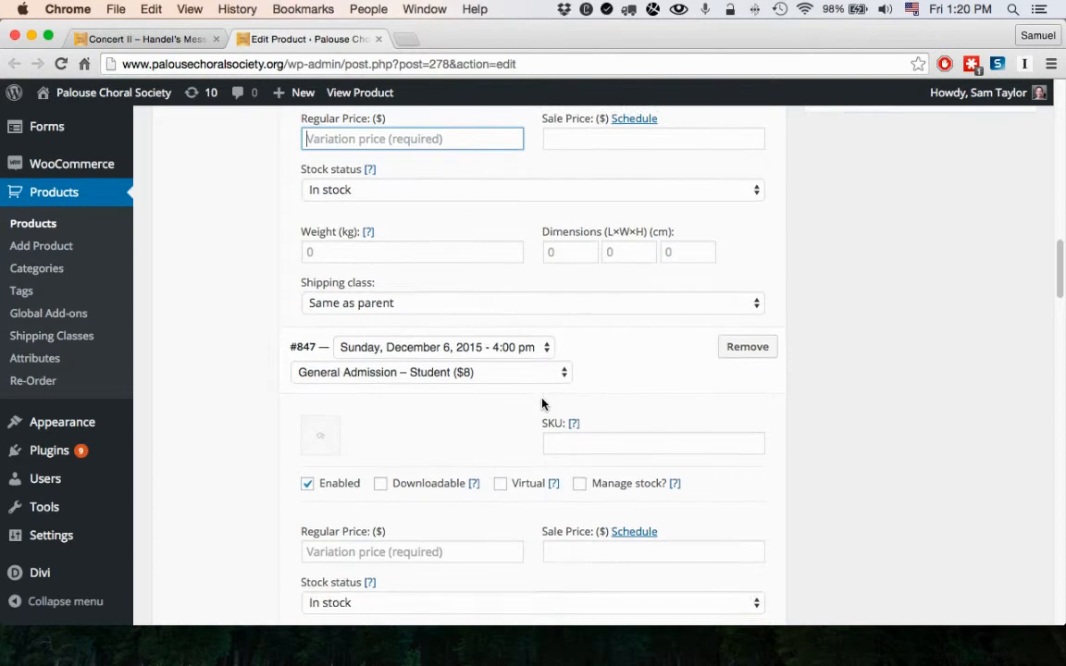
pyautogui.click(324, 381)
pyautogui.write('8')
# Step: Set the regular price of the Friday, December 4 Block Ticket variation to 48 dollars
pyautogui.scroll(-8, 351, 404)
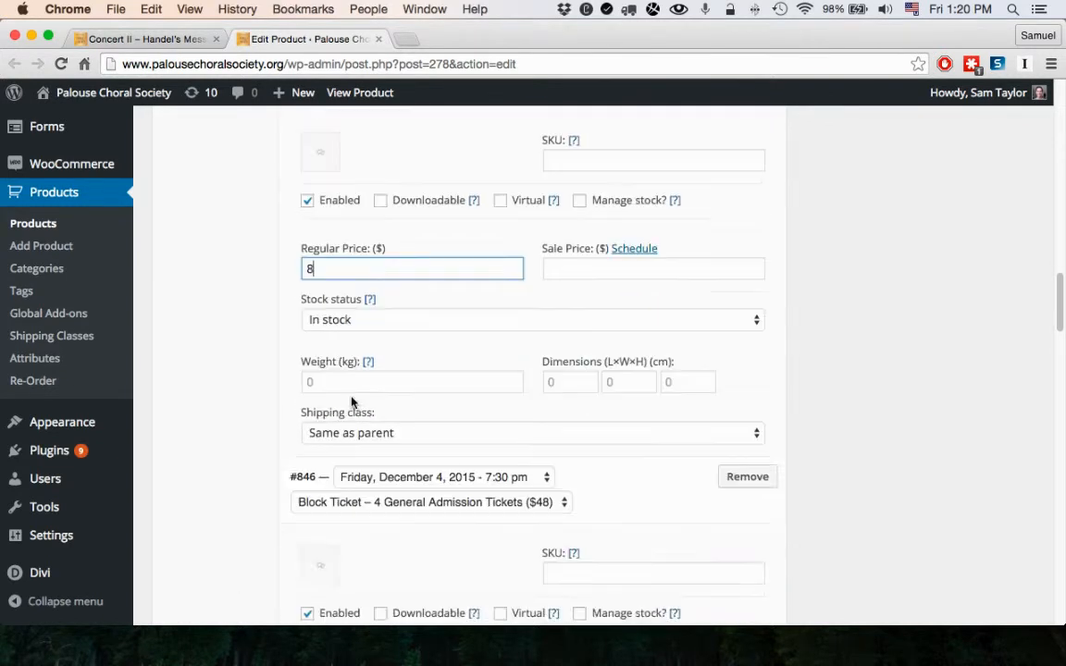
pyautogui.click(370, 437)
pyautogui.write('48')
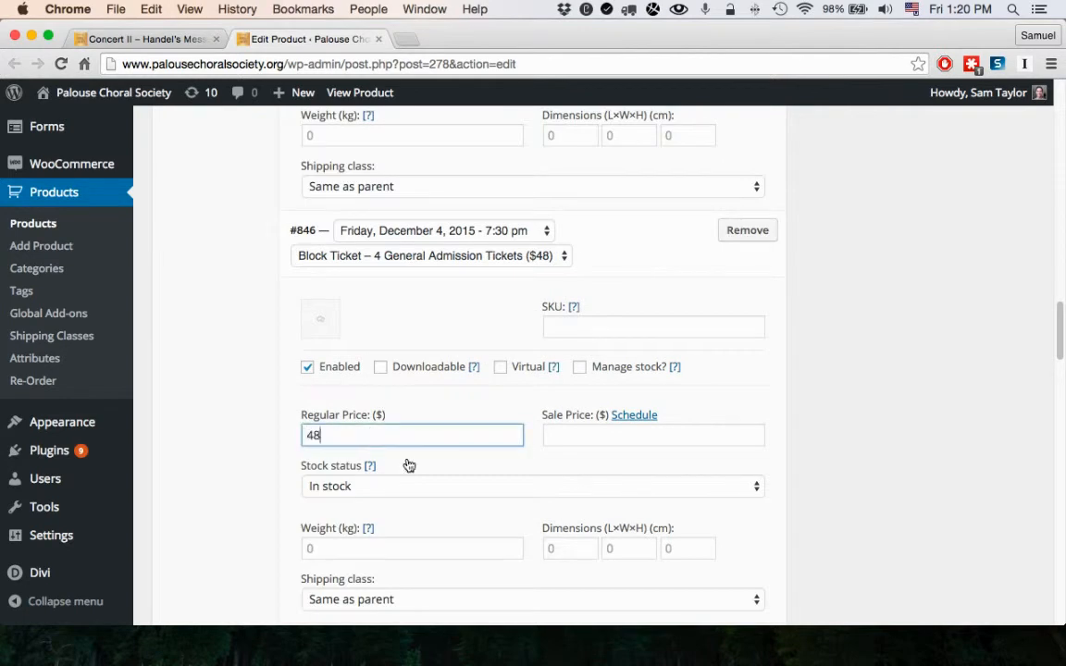
# Step: Leave the Friday, December 4 Child variation unpriced and set that date's General Admission – Student regular price to 8 dollars
pyautogui.scroll(-8, 410, 463)
pyautogui.scroll(-3, 415, 460)
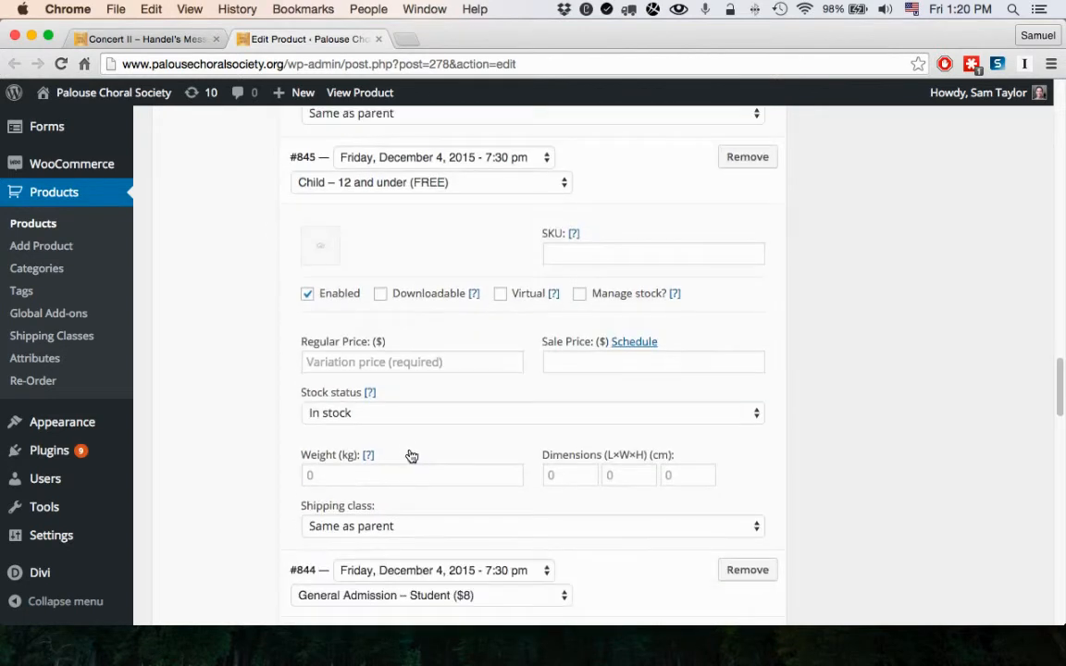
pyautogui.click(341, 362)
pyautogui.scroll(-7, 412, 448)
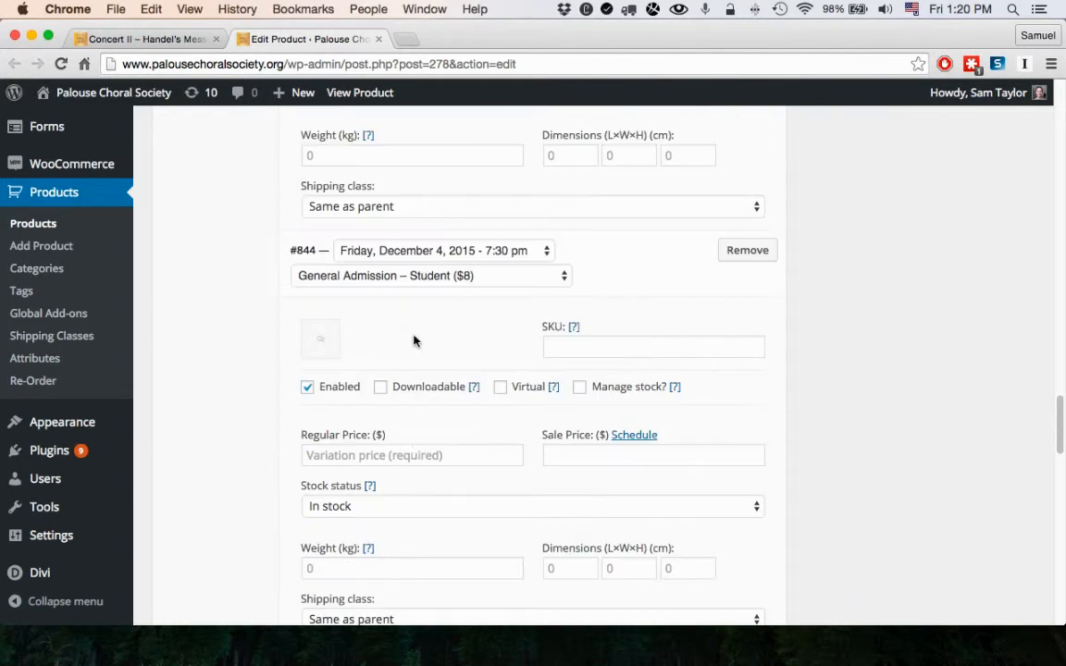
pyautogui.click(348, 455)
pyautogui.write('8')
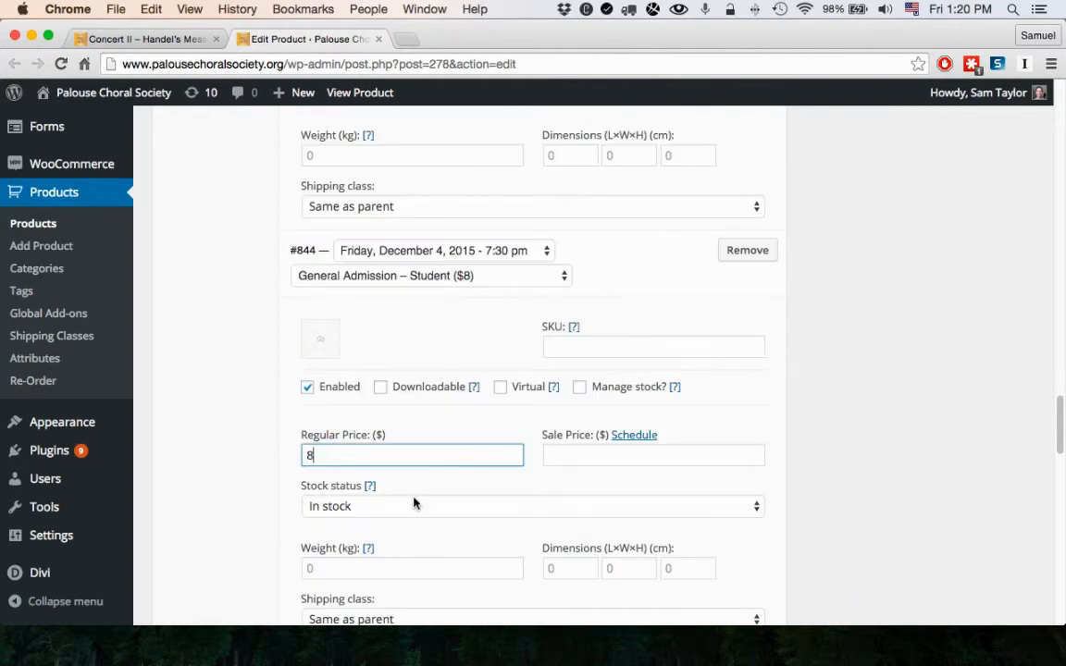
# Step: Set the regular price of the General Admission – Adult variations for December 6 and December 4 to 15 dollars each
pyautogui.scroll(-10, 375, 463)
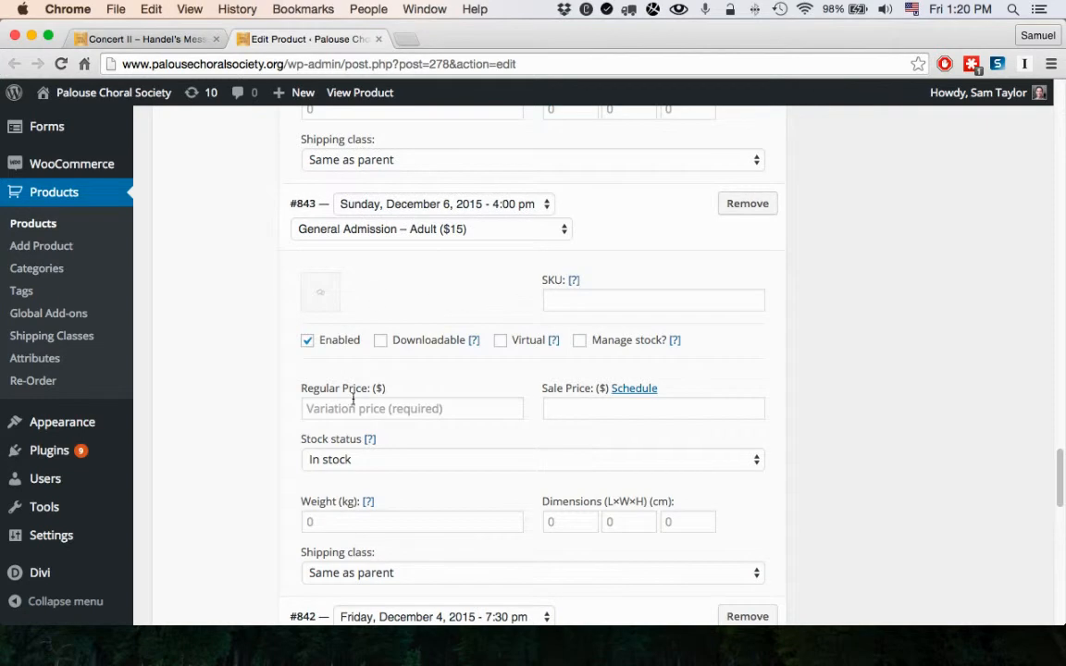
pyautogui.click(351, 409)
pyautogui.write('15')
pyautogui.scroll(-5, 426, 435)
pyautogui.scroll(-2, 426, 435)
pyautogui.click(374, 448)
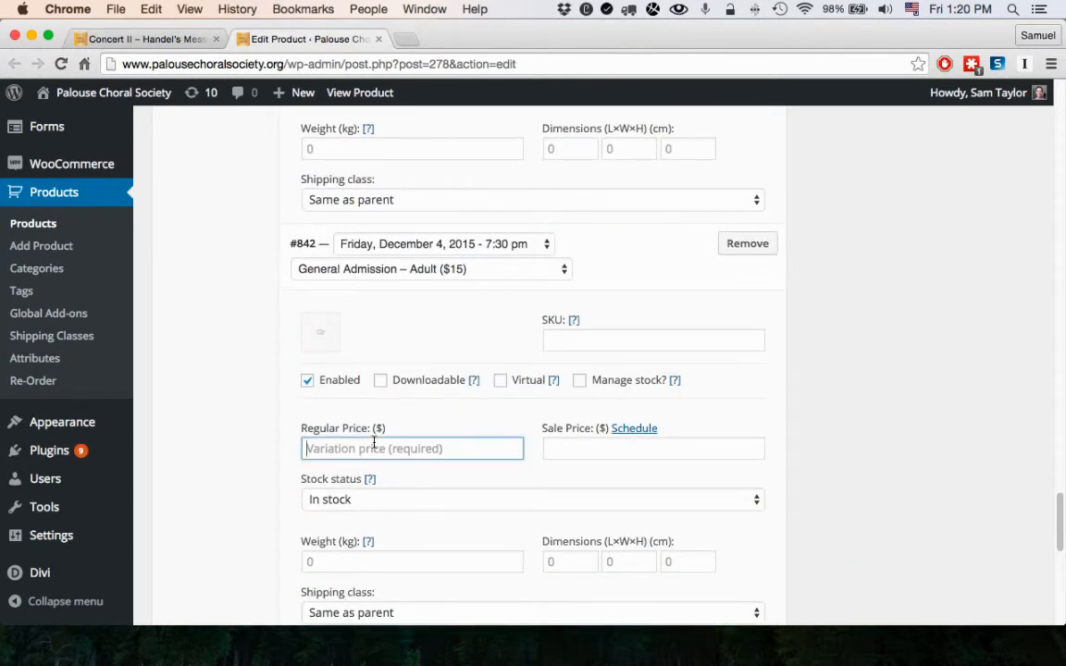
pyautogui.write('15')
# Step: Look back through all the variations, checking the regular price of each date and ticket type combination
pyautogui.scroll(-6, 436, 469)
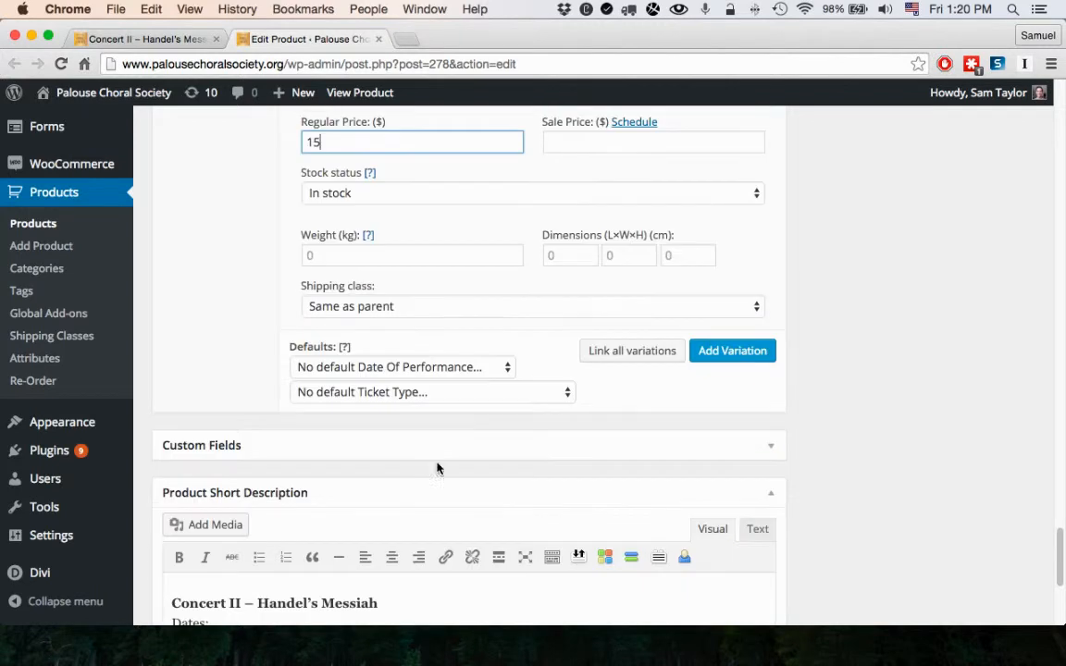
pyautogui.scroll(5, 521, 333)
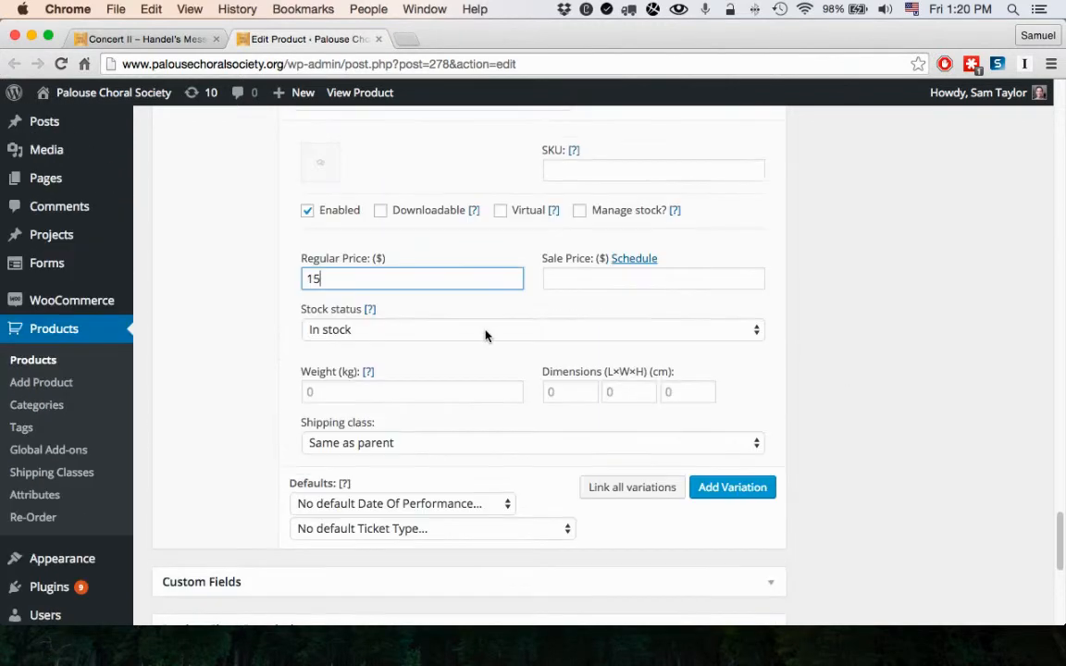
pyautogui.scroll(10, 393, 394)
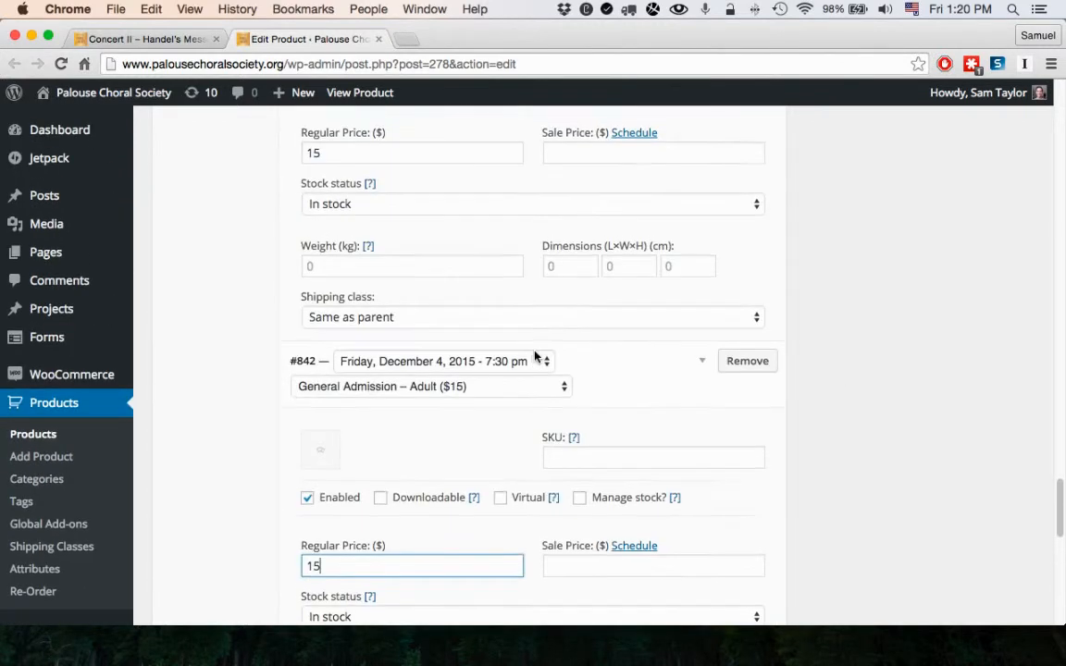
pyautogui.scroll(20, 667, 348)
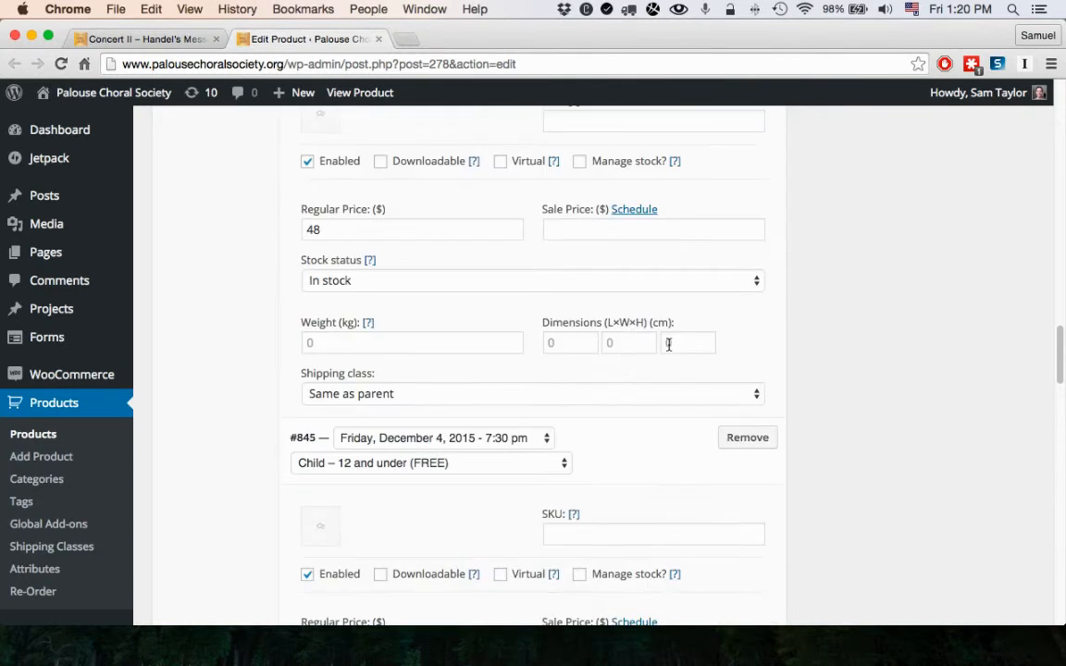
pyautogui.scroll(20, 668, 349)
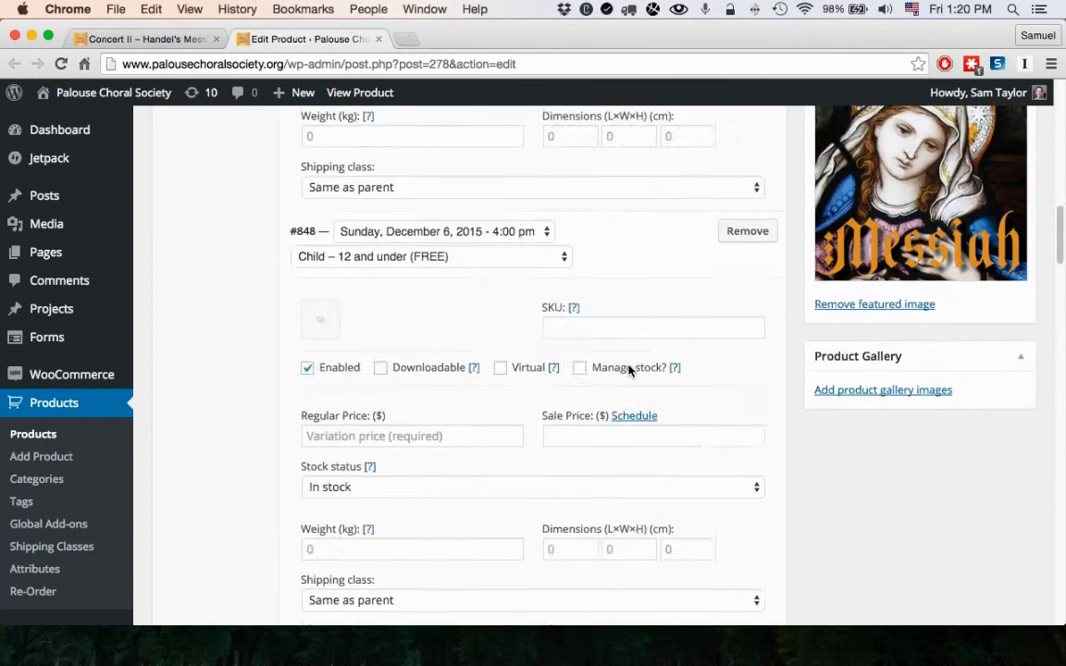
pyautogui.scroll(1, 443, 386)
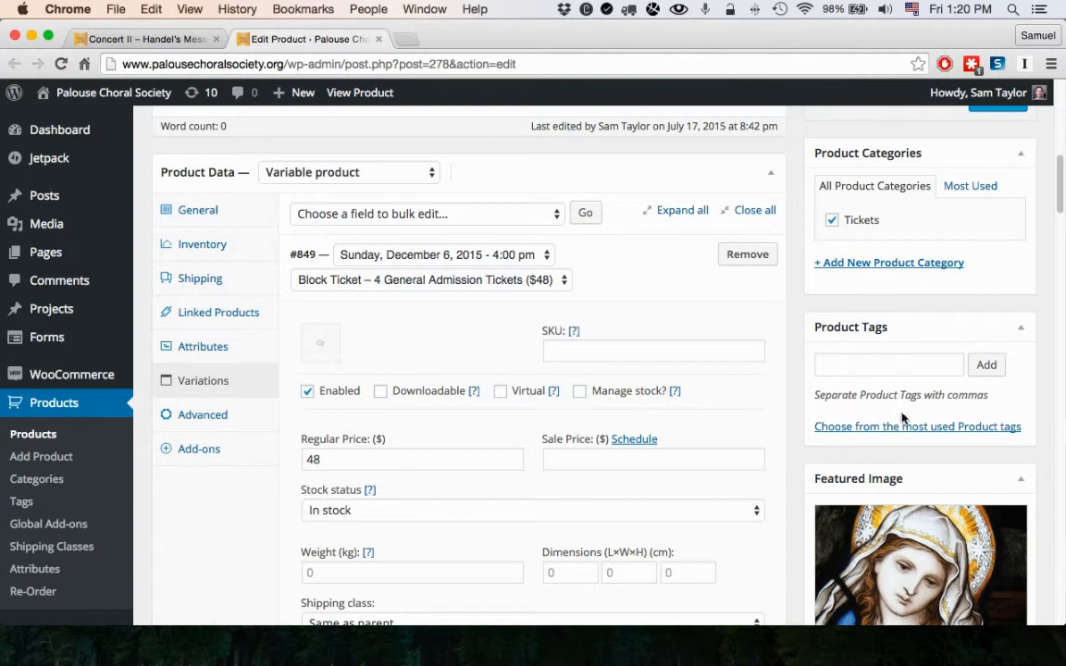
pyautogui.scroll(3, 740, 319)
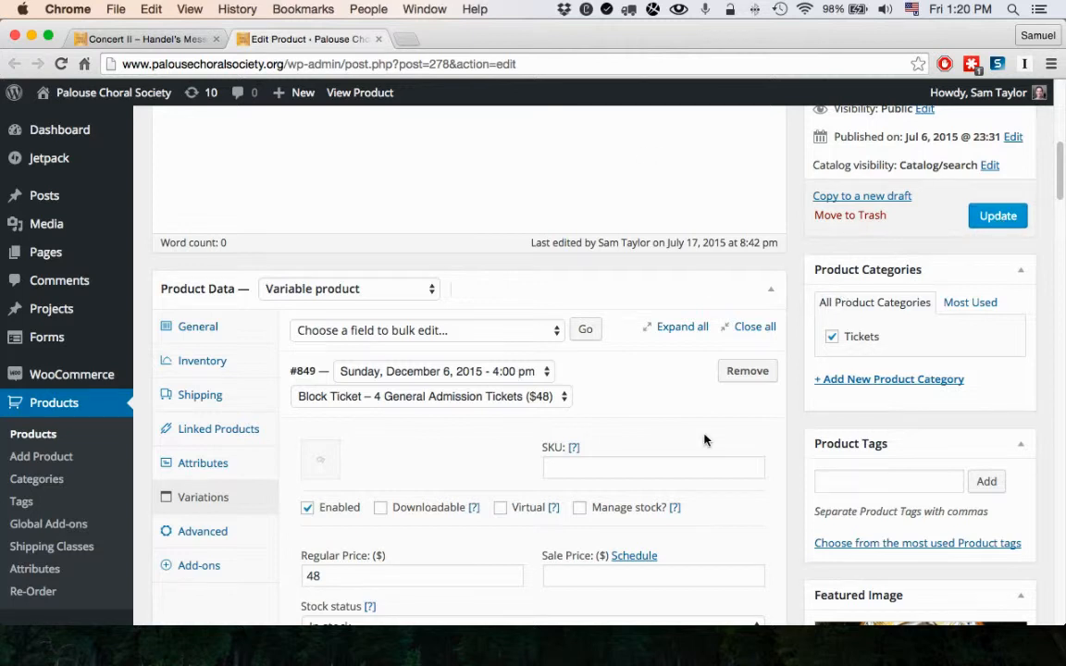
pyautogui.scroll(-1, 786, 463)
pyautogui.scroll(-1, 787, 463)
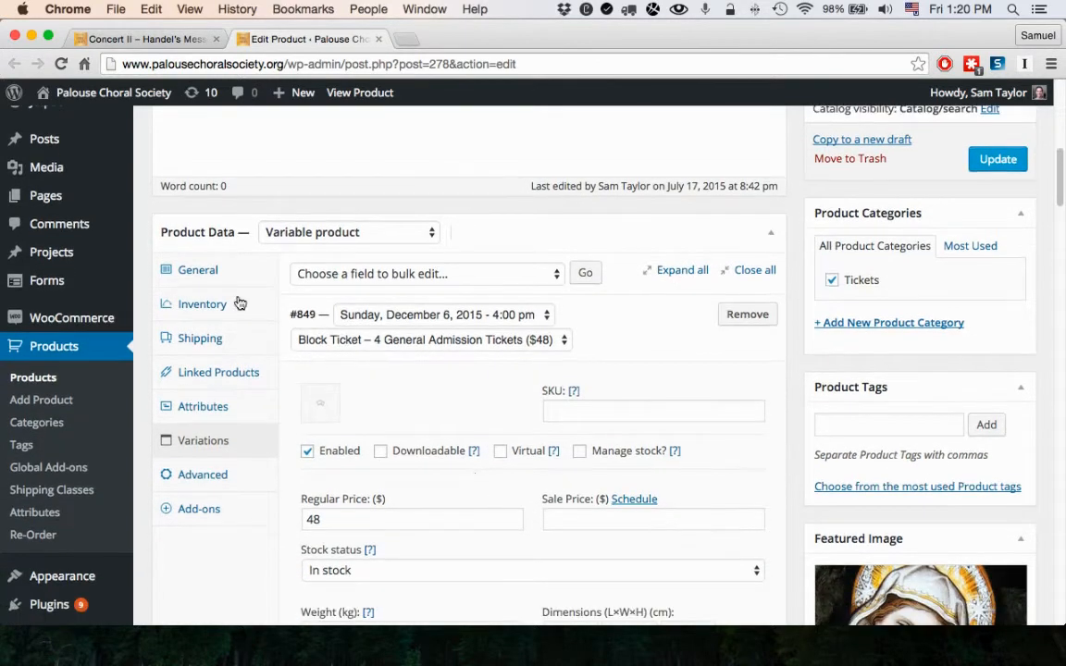
# Step: View the product's featured image in the media library, keeping the current selection
pyautogui.scroll(-7, 814, 500)
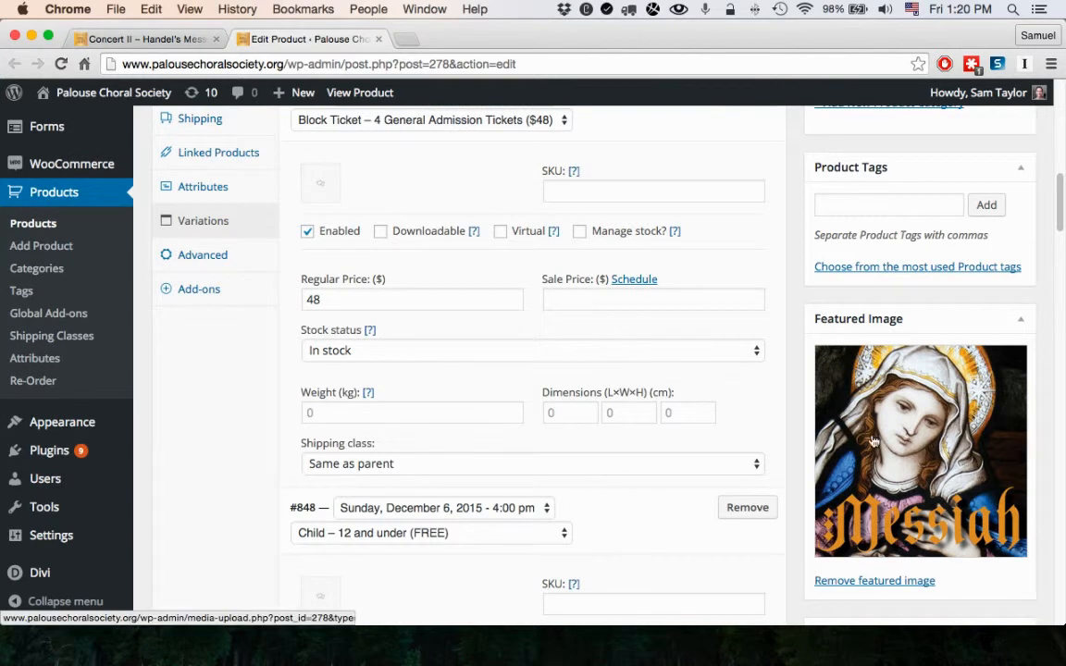
pyautogui.click(935, 433)
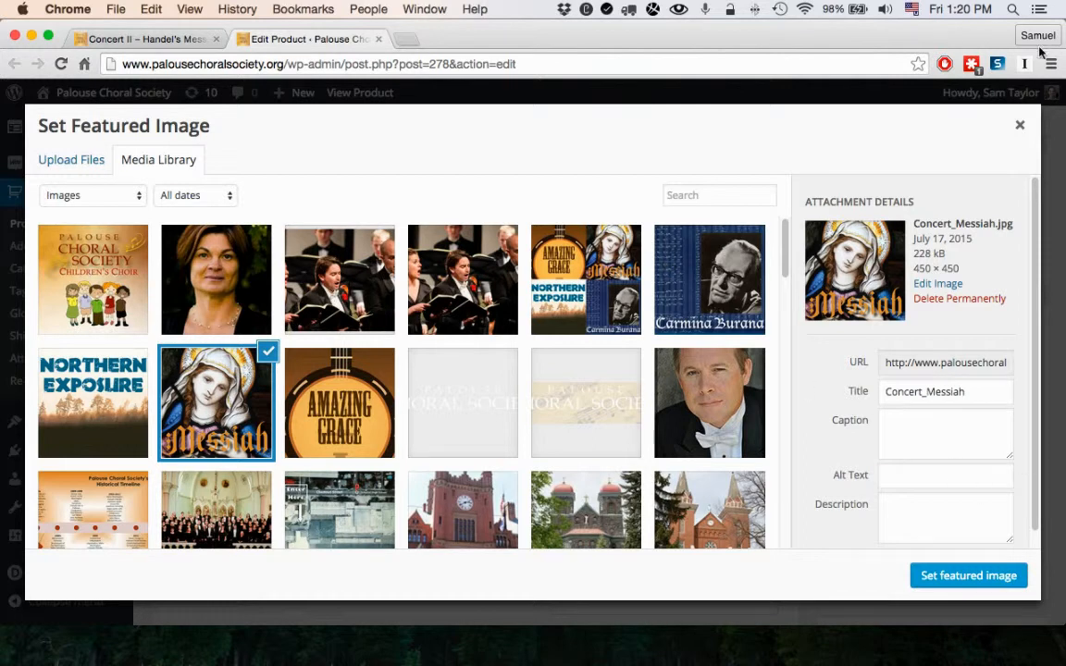
pyautogui.click(1021, 128)
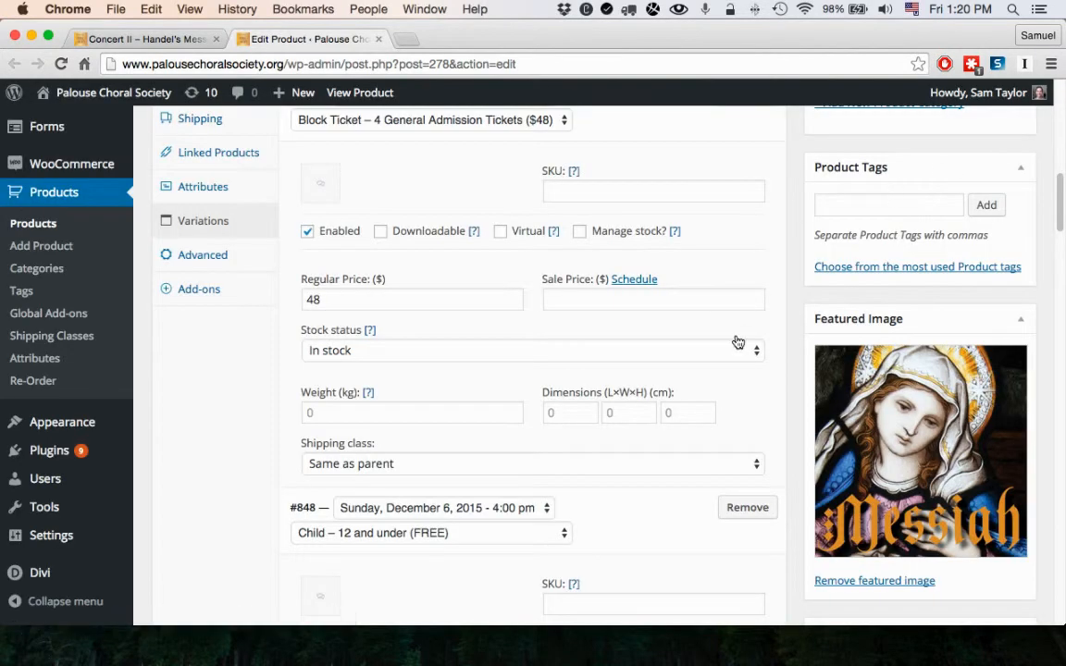
# Step: Enable stock management for the Sunday, December 6 Block Ticket variation and set its stock quantity to 17
pyautogui.scroll(4, 733, 324)
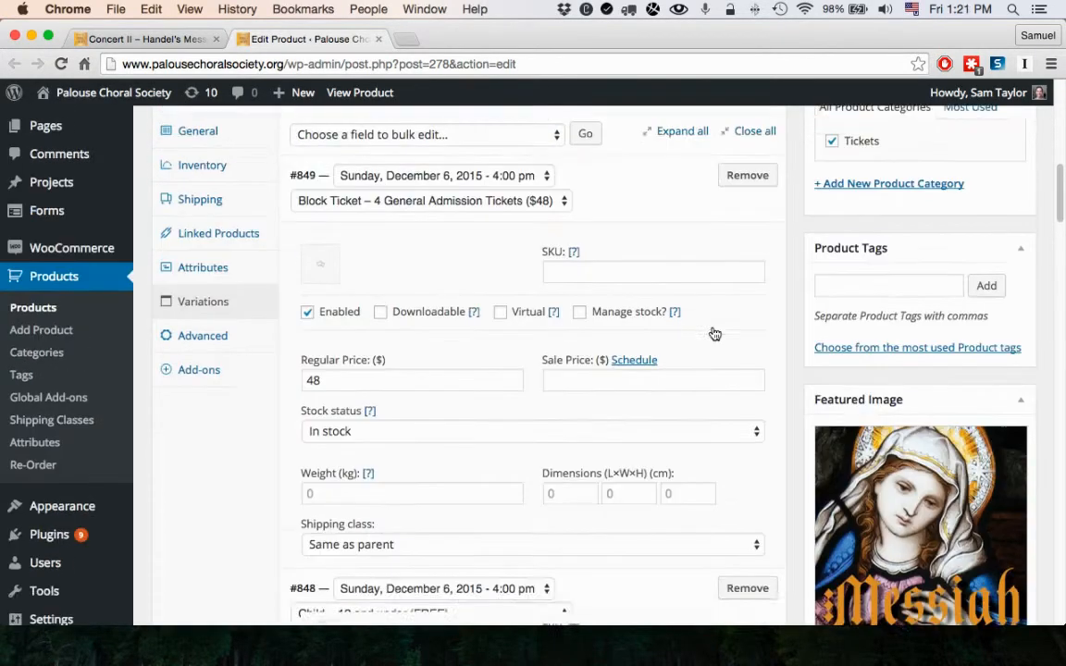
pyautogui.scroll(-1, 690, 351)
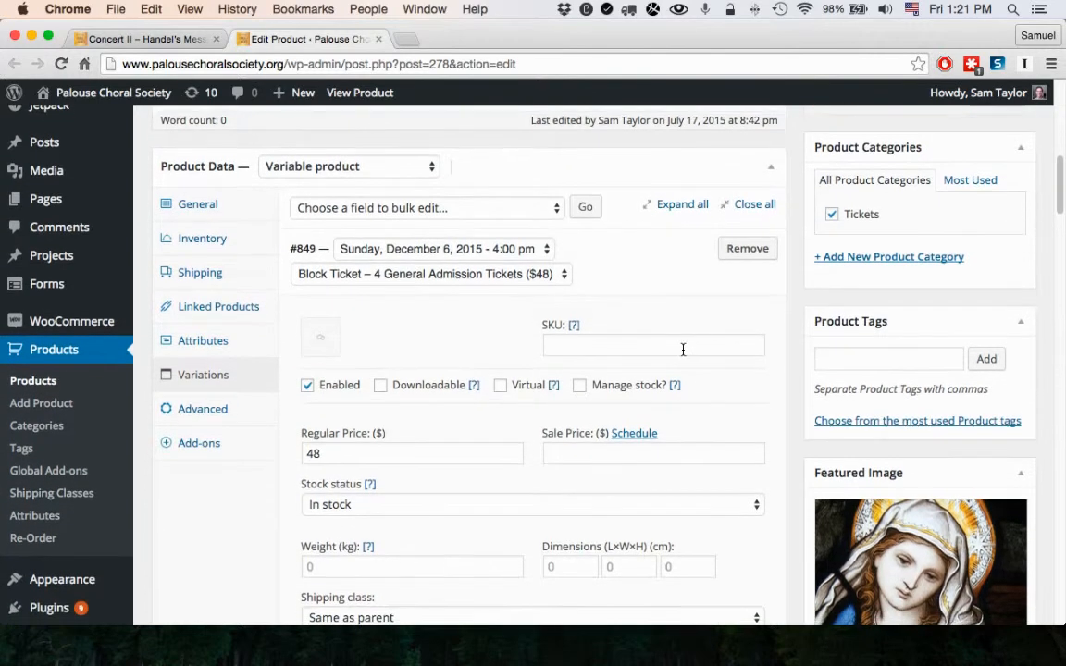
pyautogui.click(579, 386)
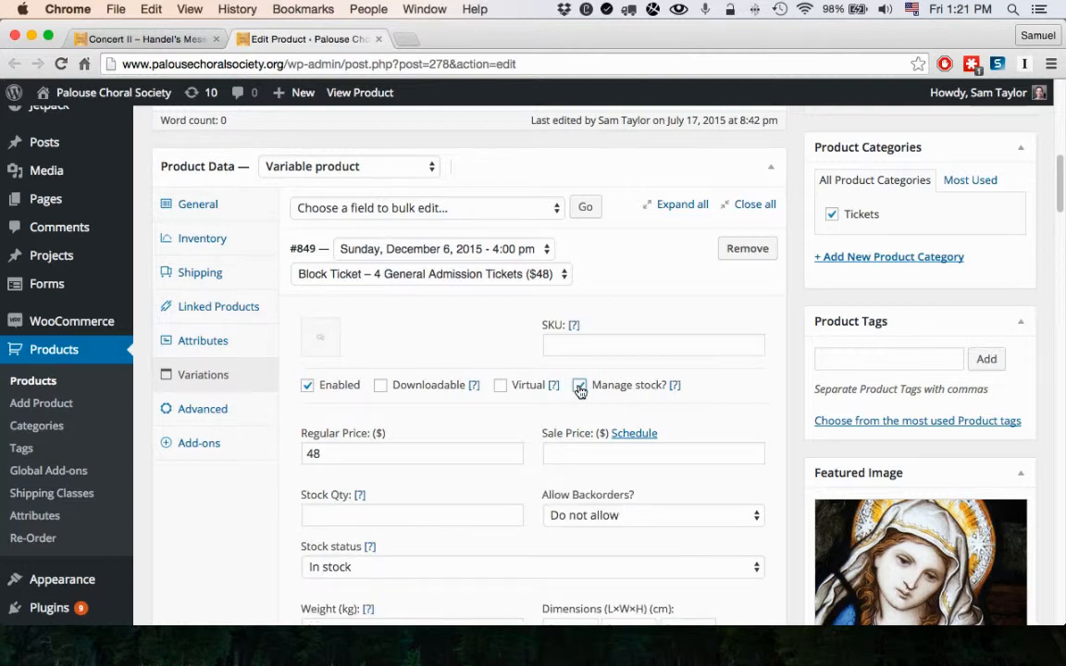
pyautogui.click(390, 516)
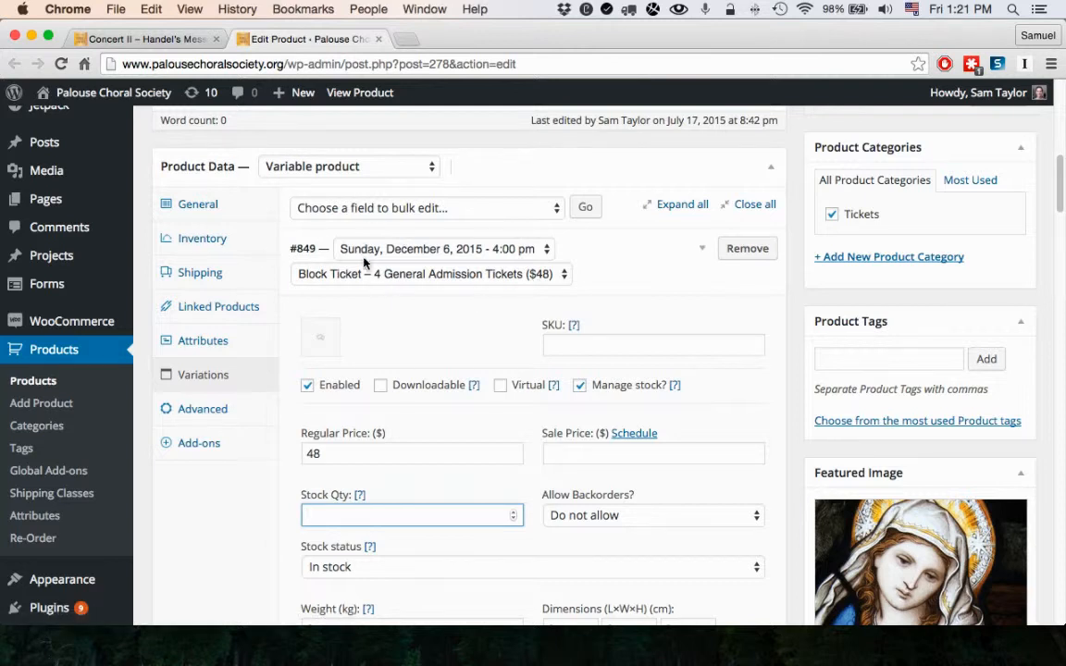
pyautogui.write('20')
pyautogui.doubleClick(321, 519)
pyautogui.scroll(-1, 479, 509)
pyautogui.scroll(-1, 474, 439)
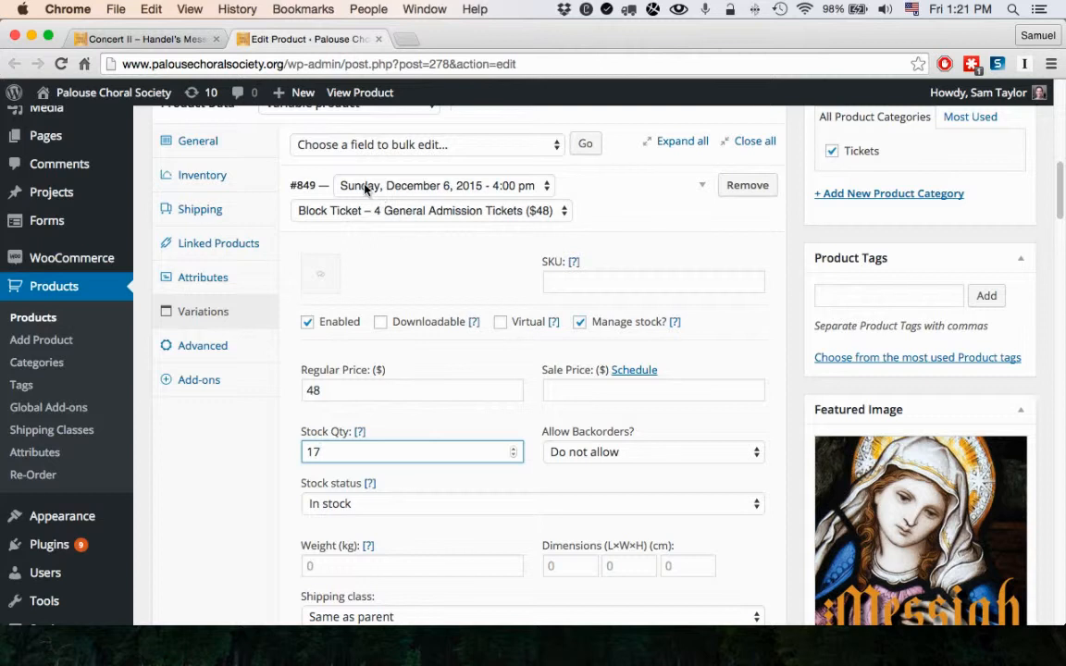
# Step: Enable stock management for the Sunday, December 6 General Admission – Student variation and set its stock quantity to 20
pyautogui.scroll(-5, 598, 404)
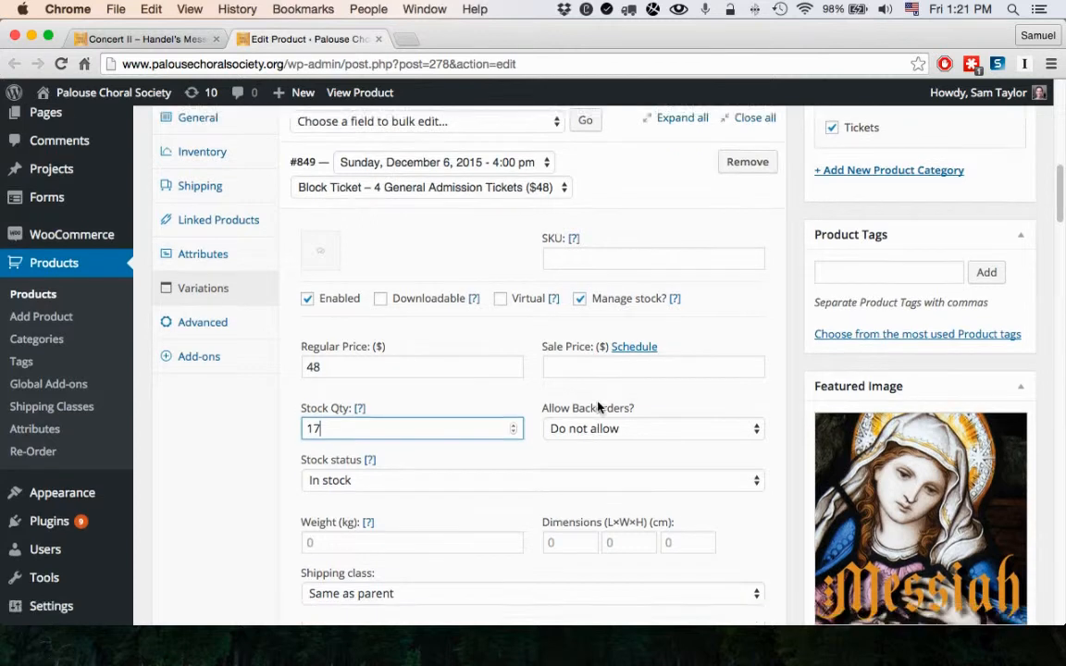
pyautogui.scroll(-5, 398, 344)
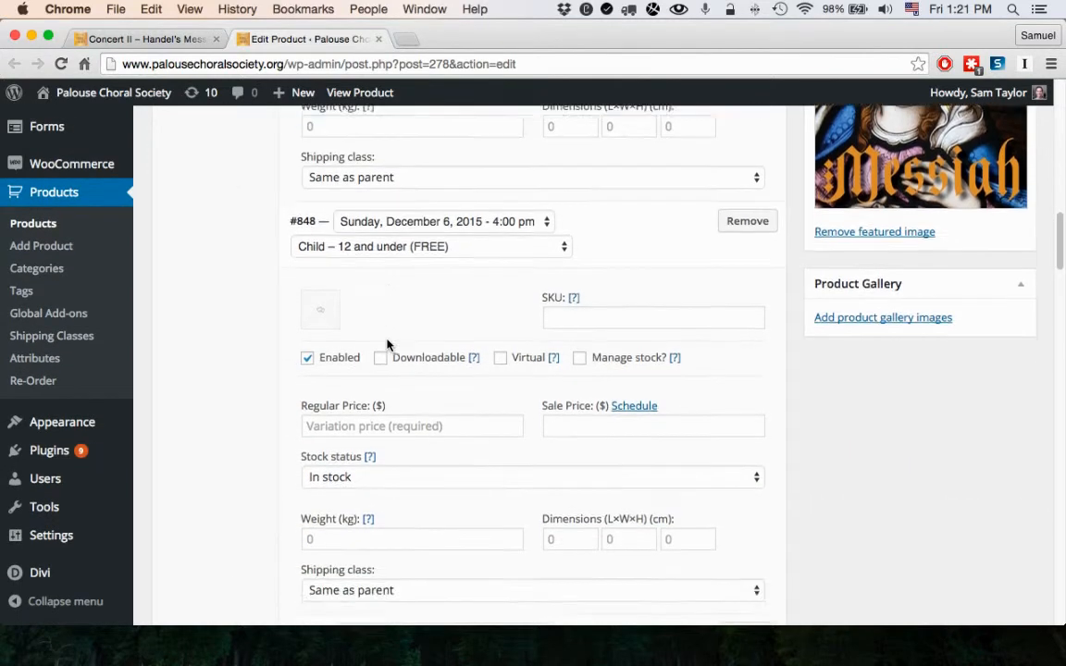
pyautogui.scroll(-1, 420, 361)
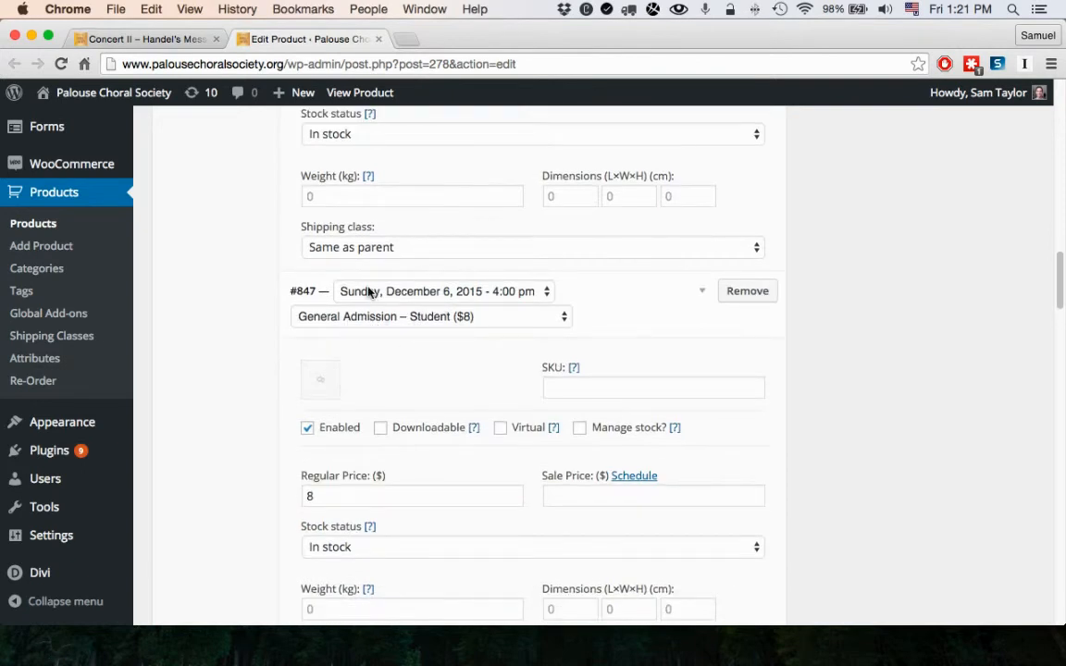
pyautogui.scroll(-1, 503, 361)
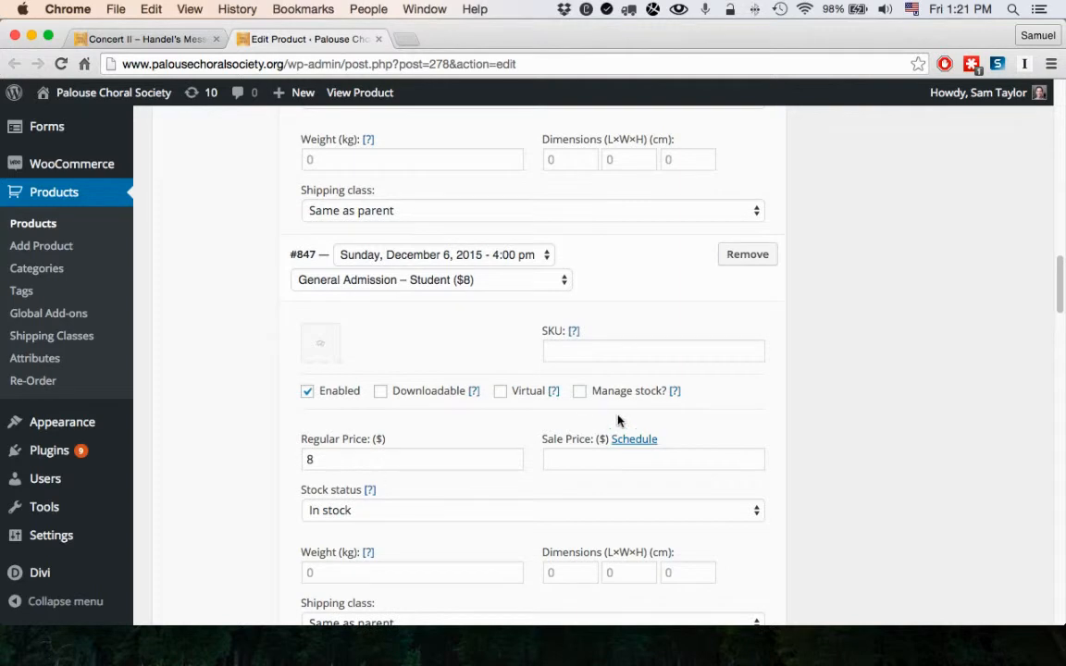
pyautogui.click(579, 392)
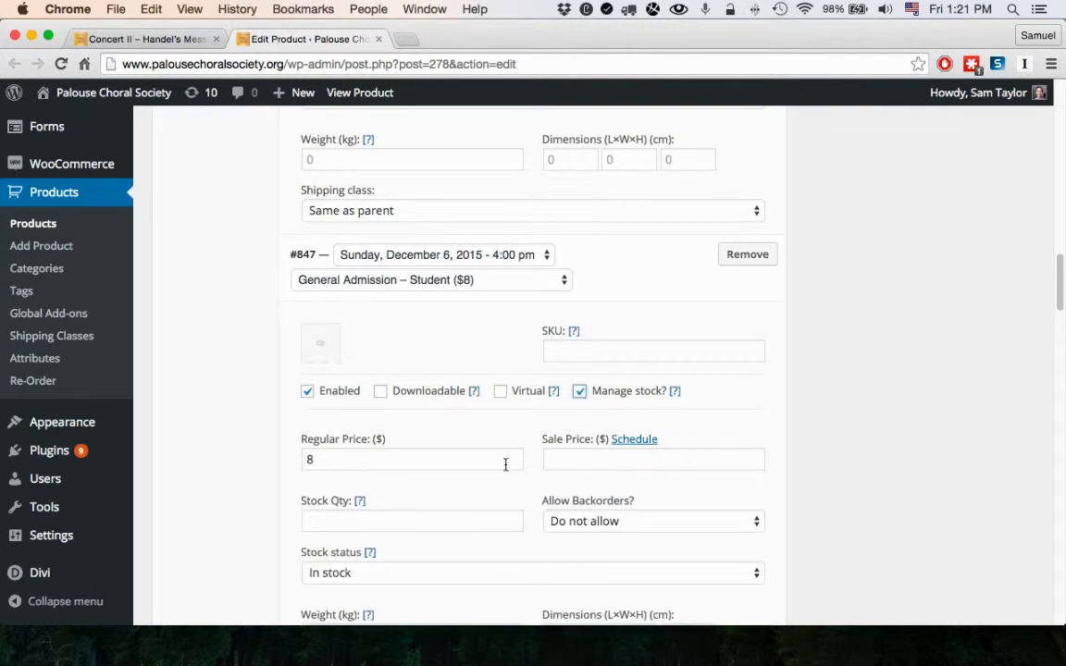
pyautogui.click(346, 519)
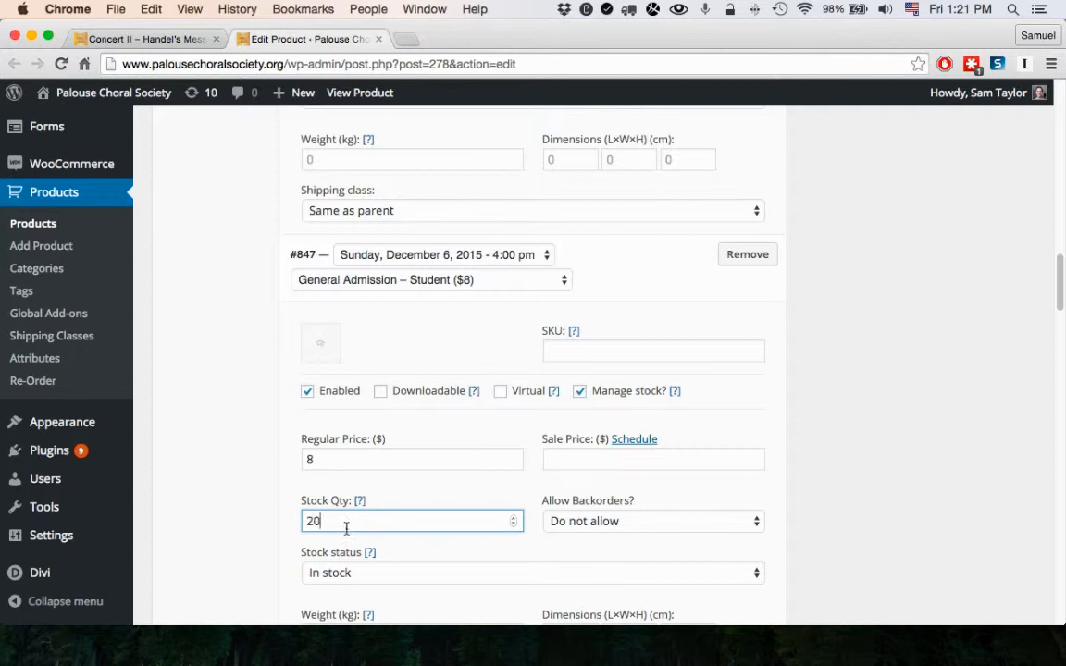
pyautogui.scroll(10, 833, 421)
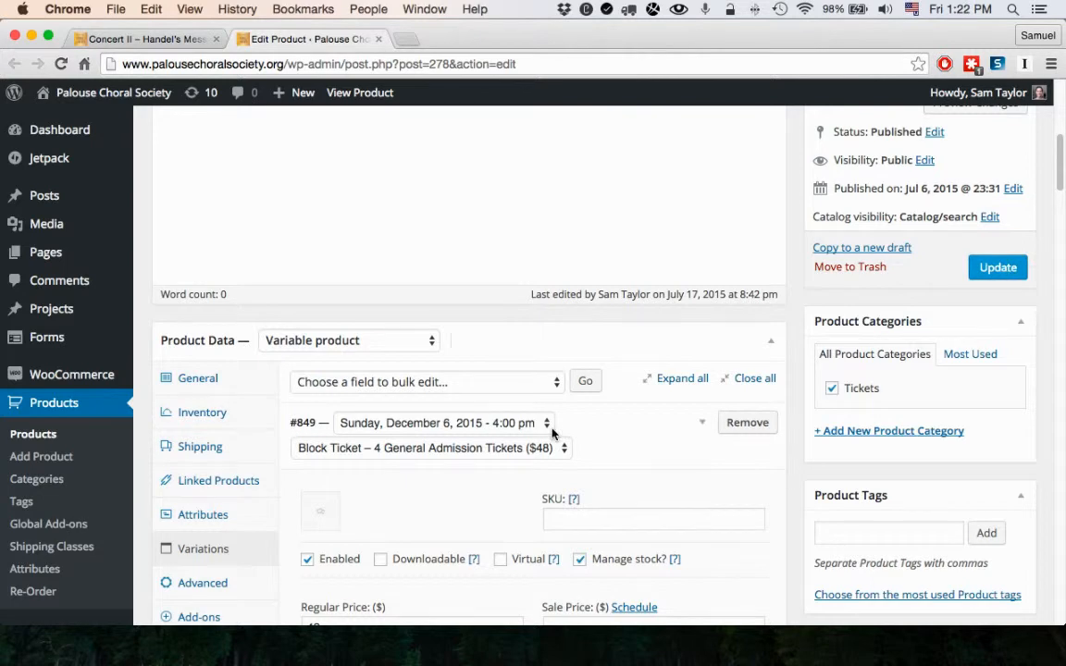
# Step: Look through the expanded variations of the concert product, down to its short description
pyautogui.scroll(-3, 416, 408)
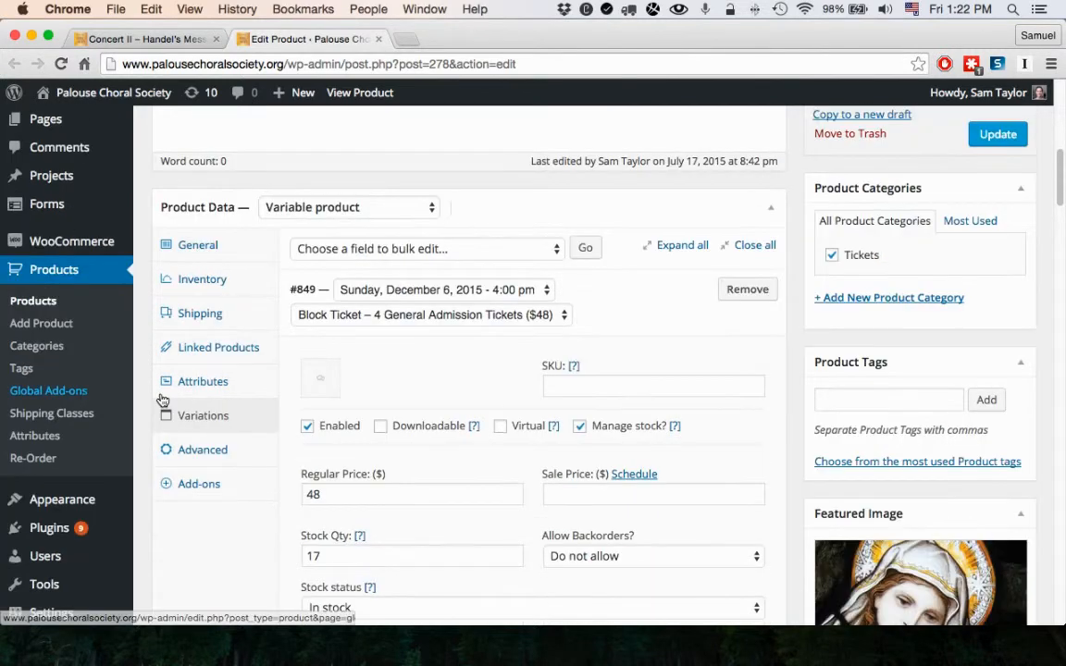
pyautogui.scroll(12, 370, 380)
pyautogui.scroll(-1, 648, 474)
pyautogui.scroll(-15, 718, 470)
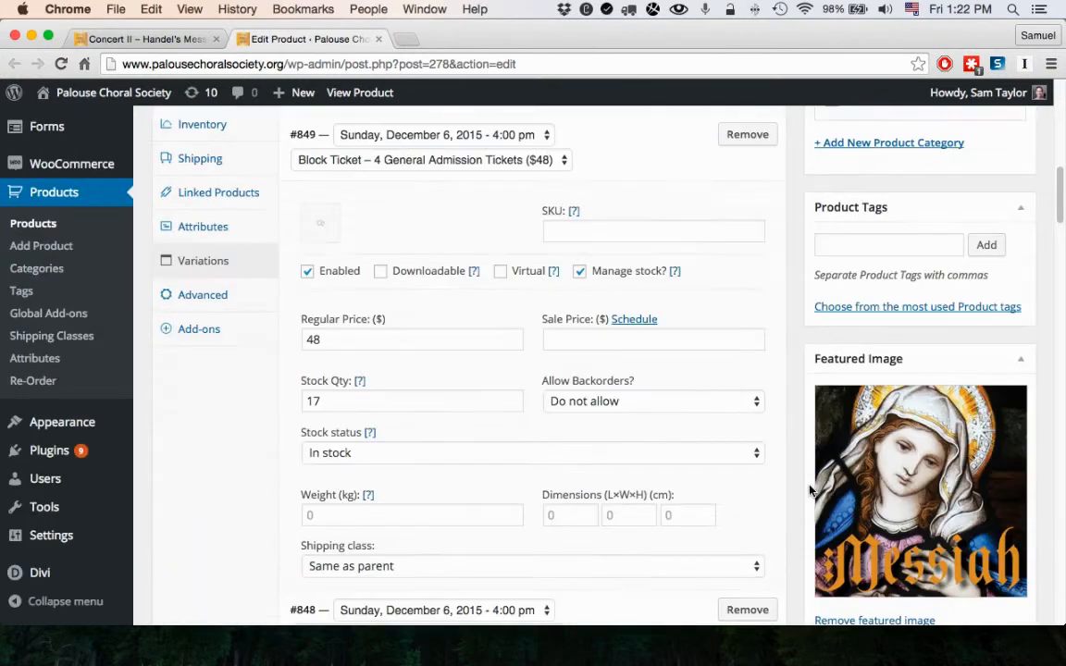
pyautogui.scroll(-20, 809, 490)
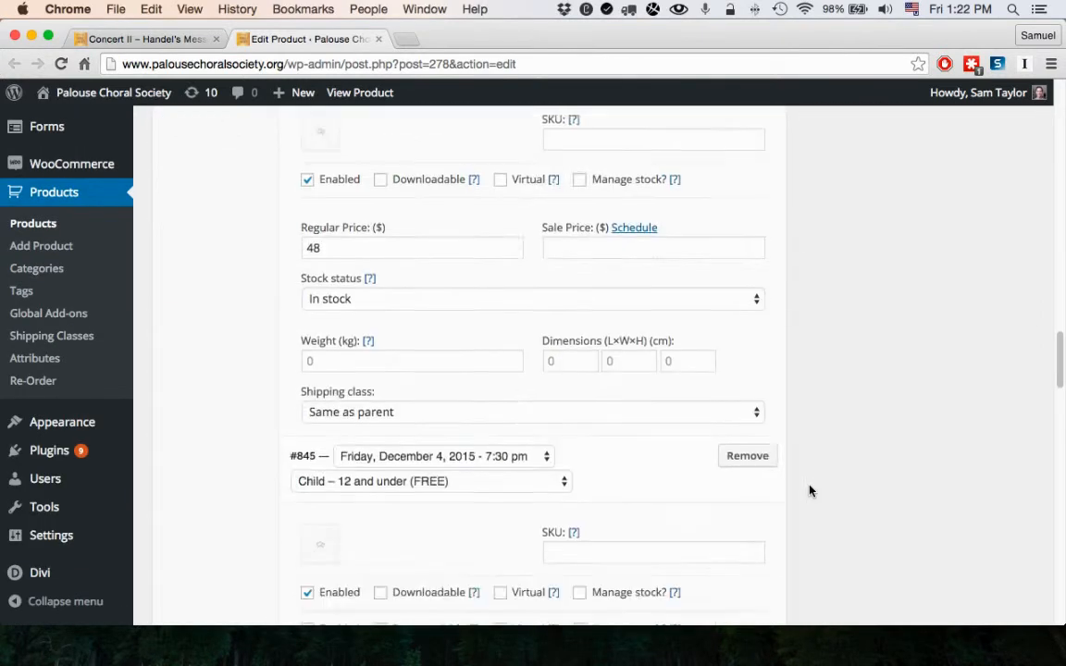
pyautogui.scroll(-20, 810, 489)
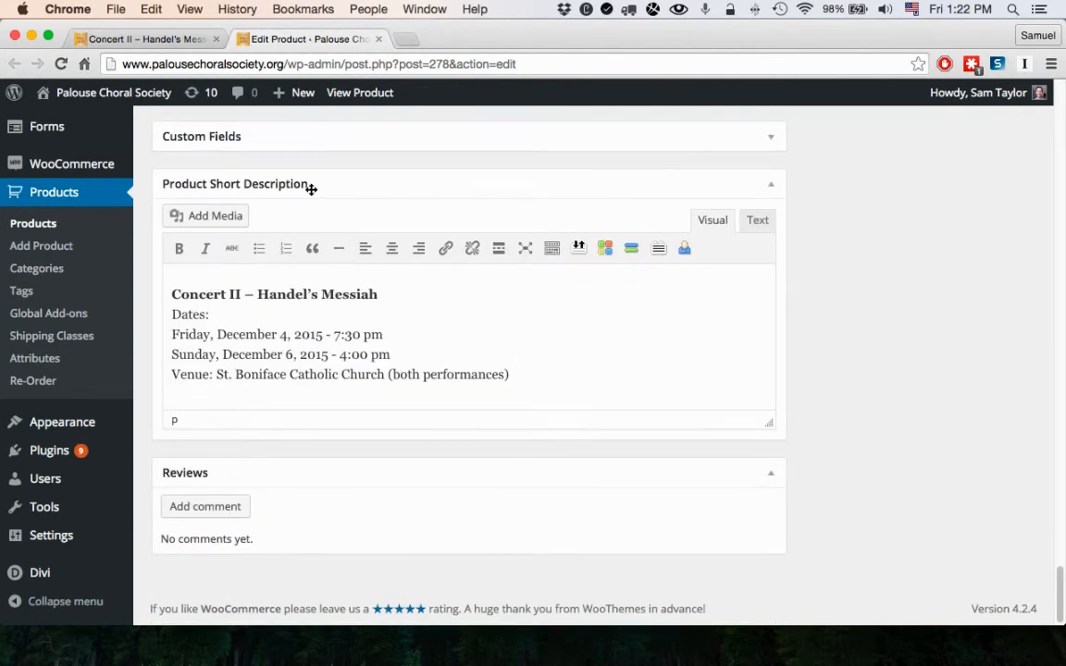
# Step: Compare the short description in the product editor with the description shown on the public Handel's Messiah product page
pyautogui.click(145, 40)
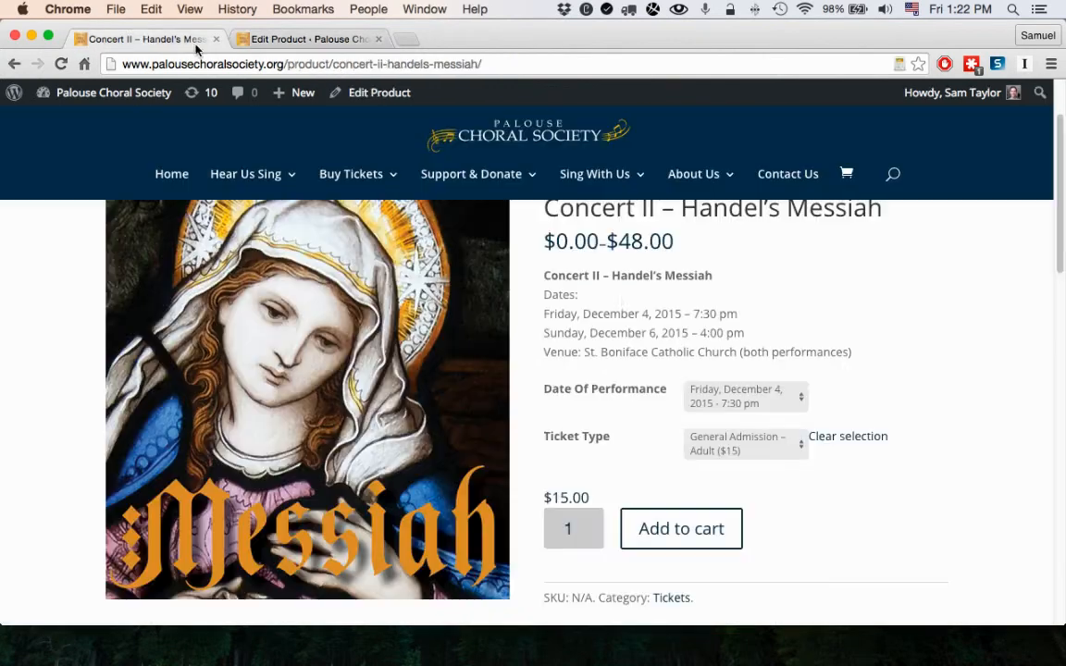
pyautogui.moveTo(599, 273); pyautogui.dragTo(757, 341)
pyautogui.click(629, 252)
pyautogui.click(361, 37)
pyautogui.moveTo(529, 376); pyautogui.dragTo(156, 280)
pyautogui.click(529, 375)
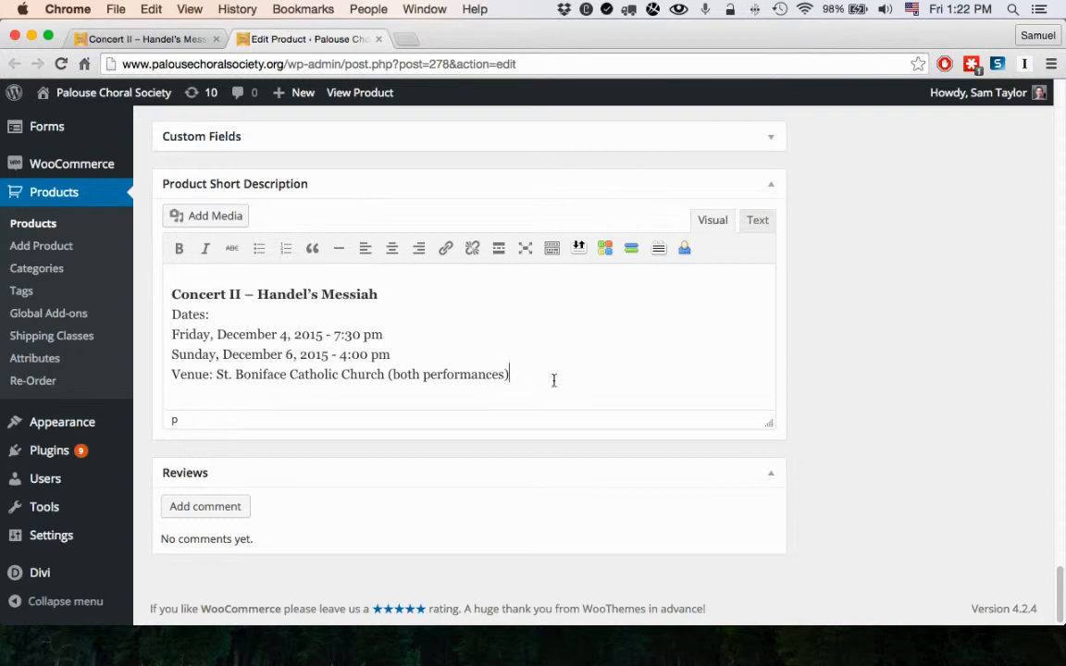
# Step: Open the WooCommerce orders list and review the customers, purchases, dates and totals of the orders
pyautogui.scroll(20, 855, 389)
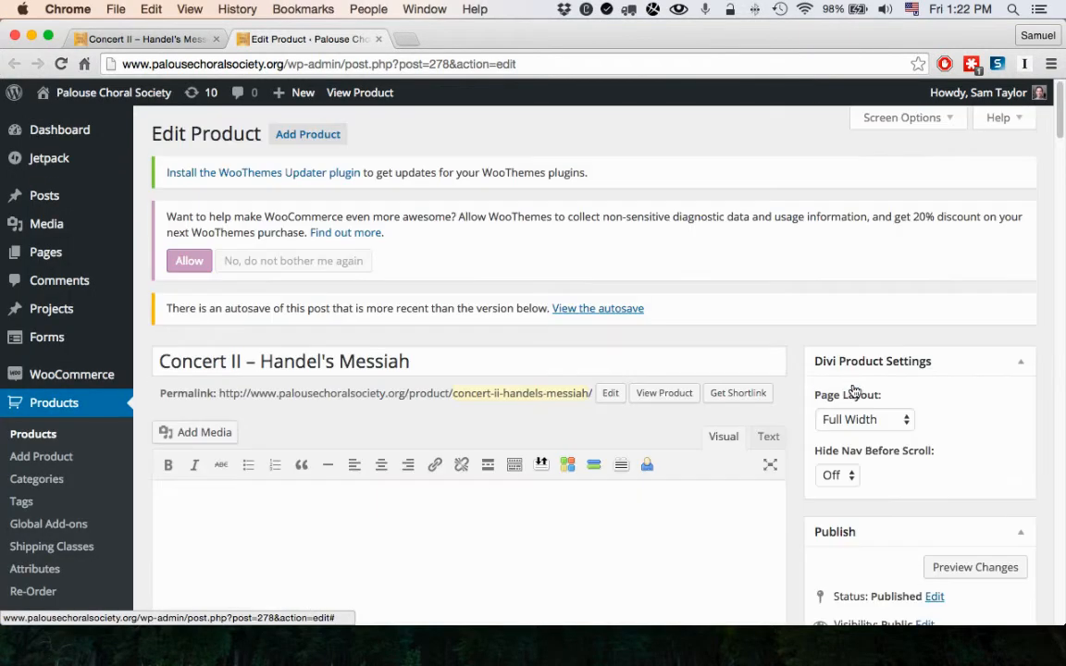
pyautogui.moveTo(73, 383)
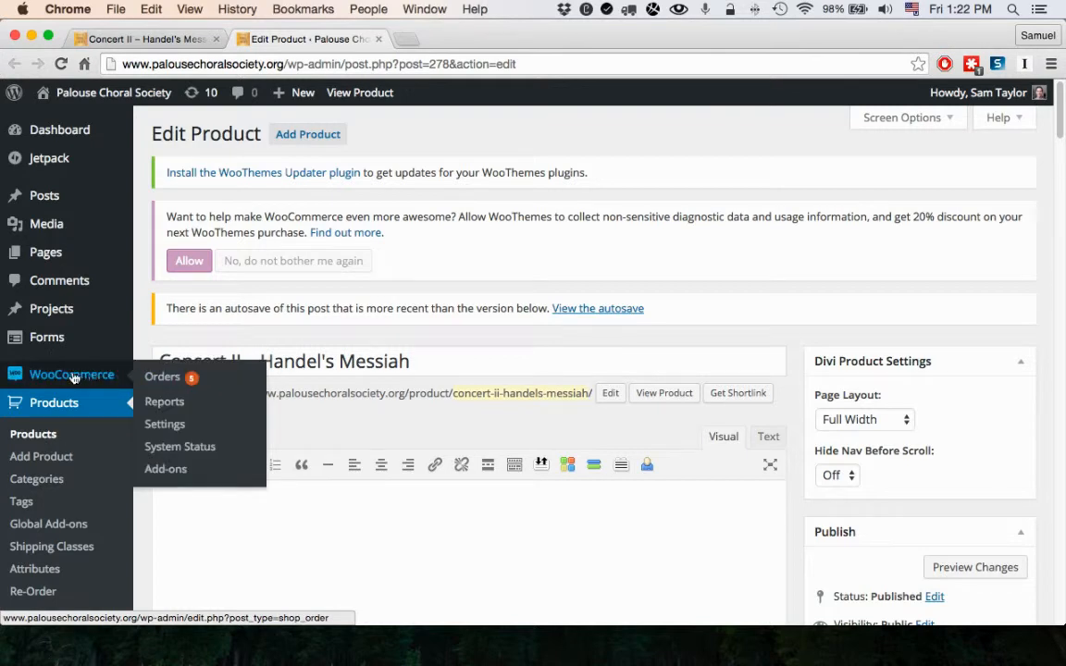
pyautogui.click(73, 377)
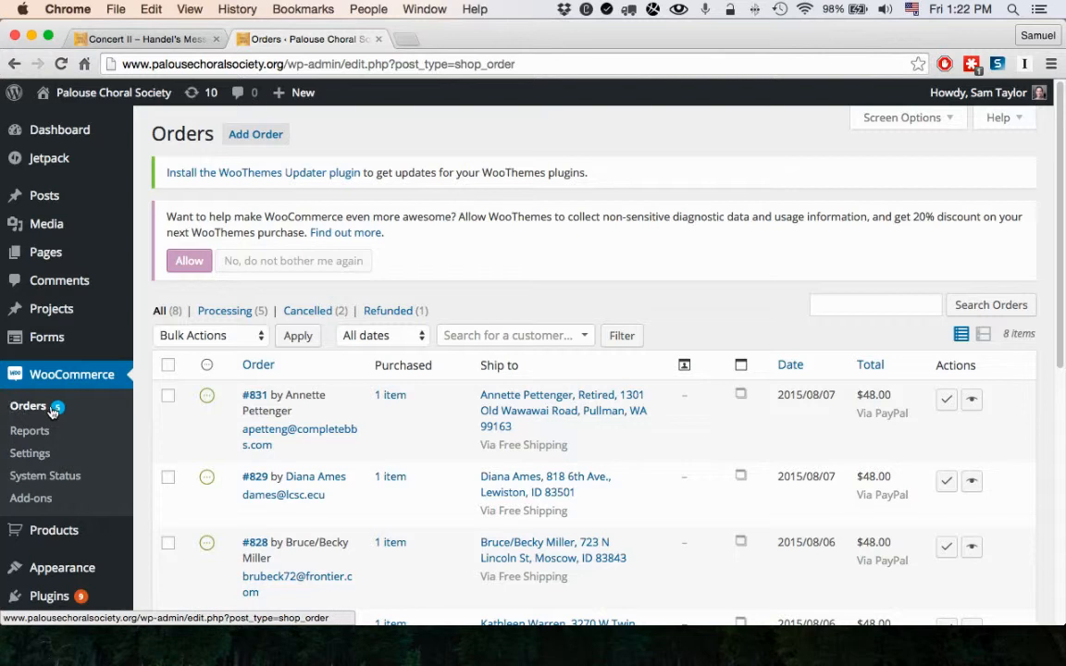
pyautogui.scroll(-1, 320, 467)
pyautogui.scroll(-1, 319, 468)
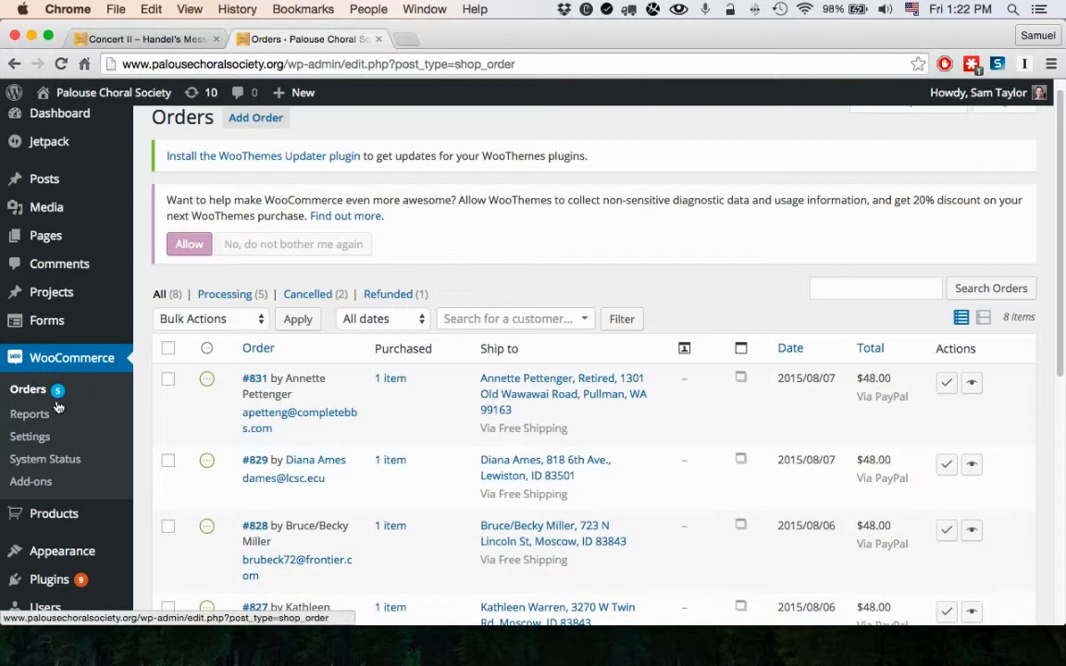
pyautogui.scroll(-5, 455, 418)
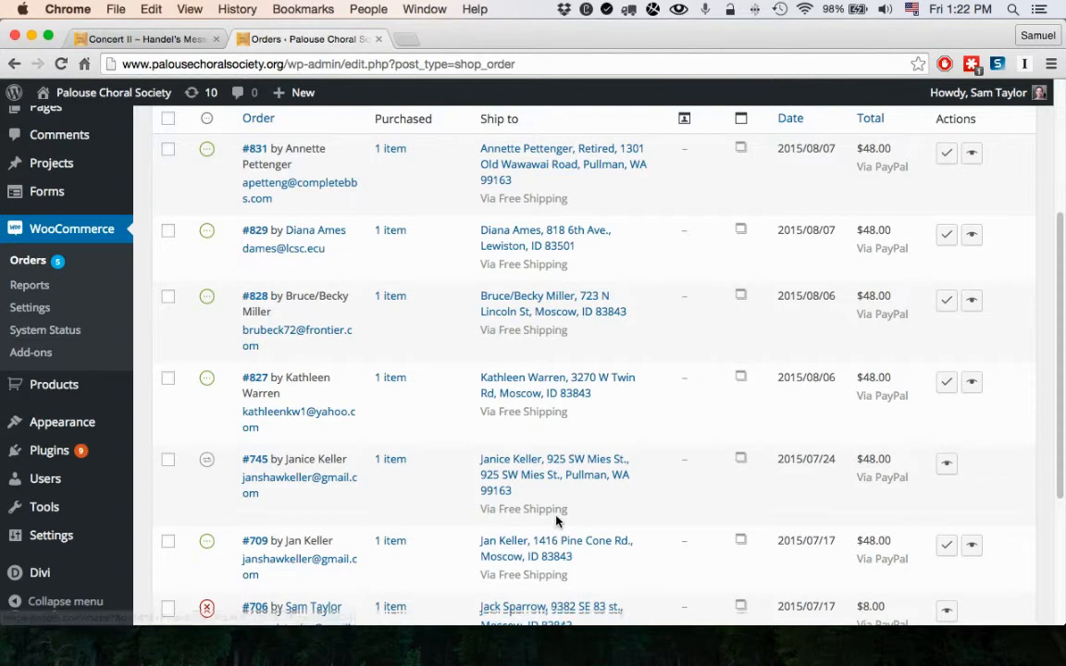
pyautogui.scroll(2, 500, 464)
pyautogui.moveTo(262, 231)
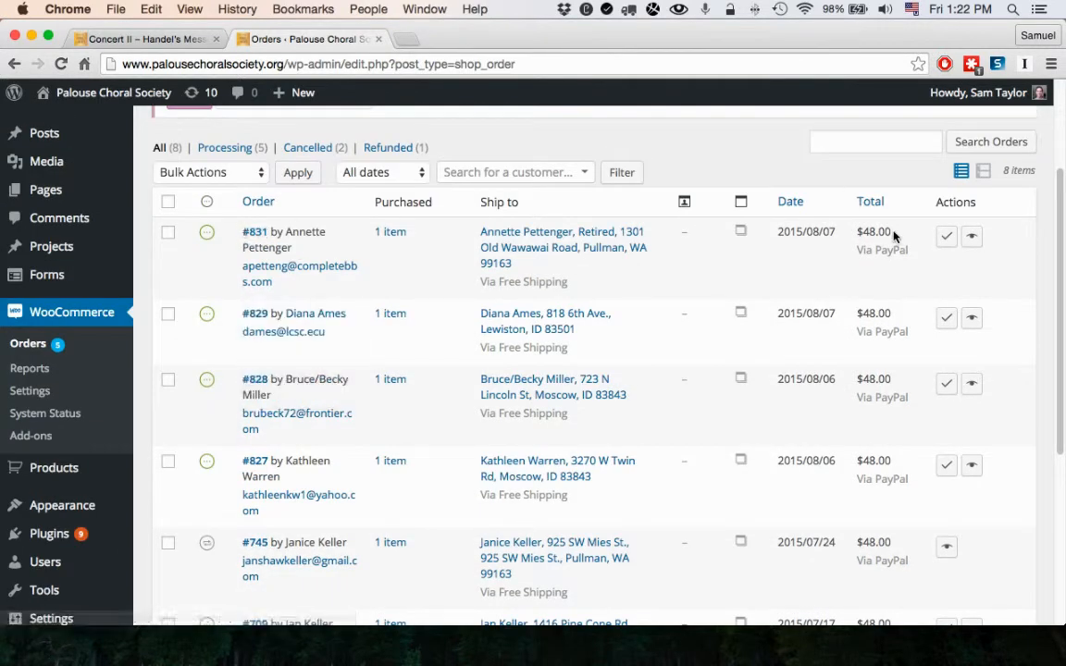
pyautogui.moveTo(860, 231); pyautogui.dragTo(893, 234)
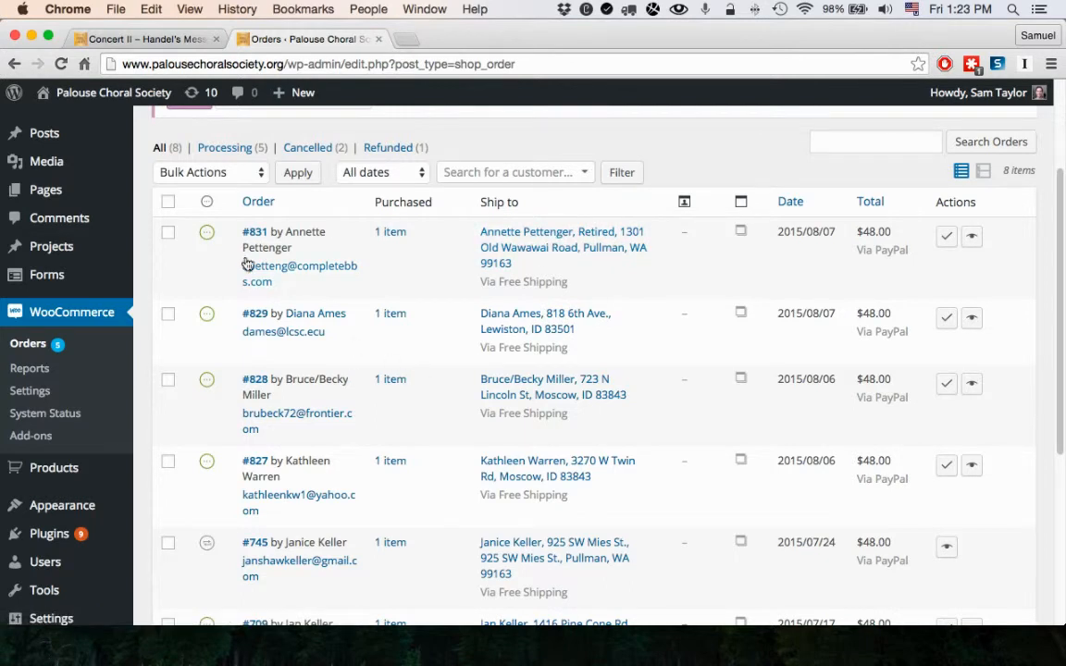
# Step: Open the most recent order and examine its general, billing and shipping details
pyautogui.moveTo(257, 238)
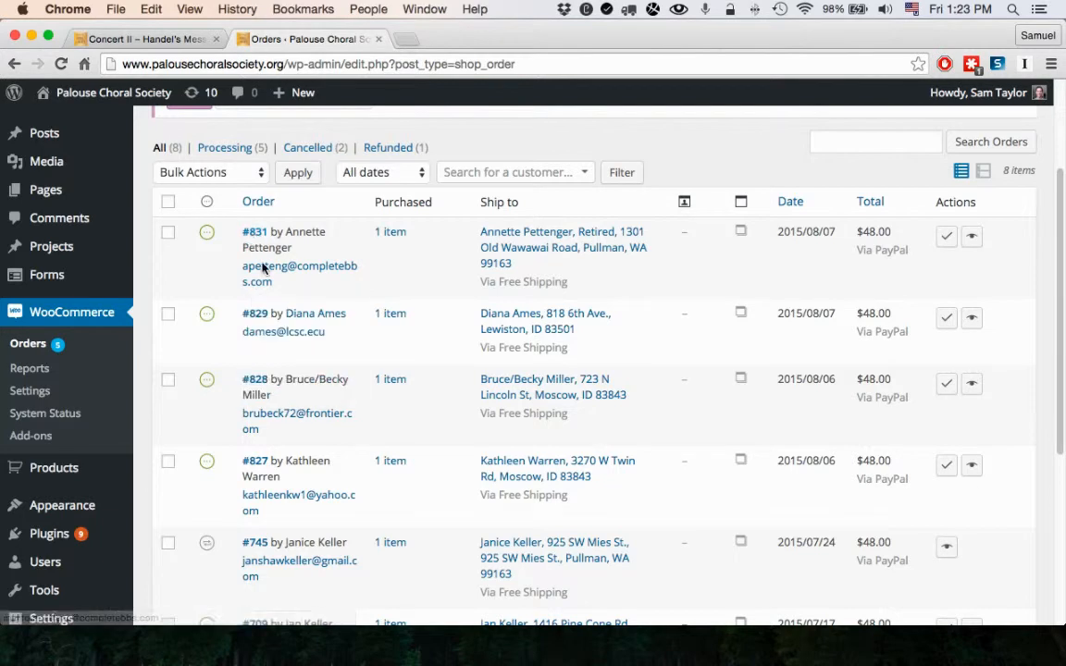
pyautogui.click(256, 234)
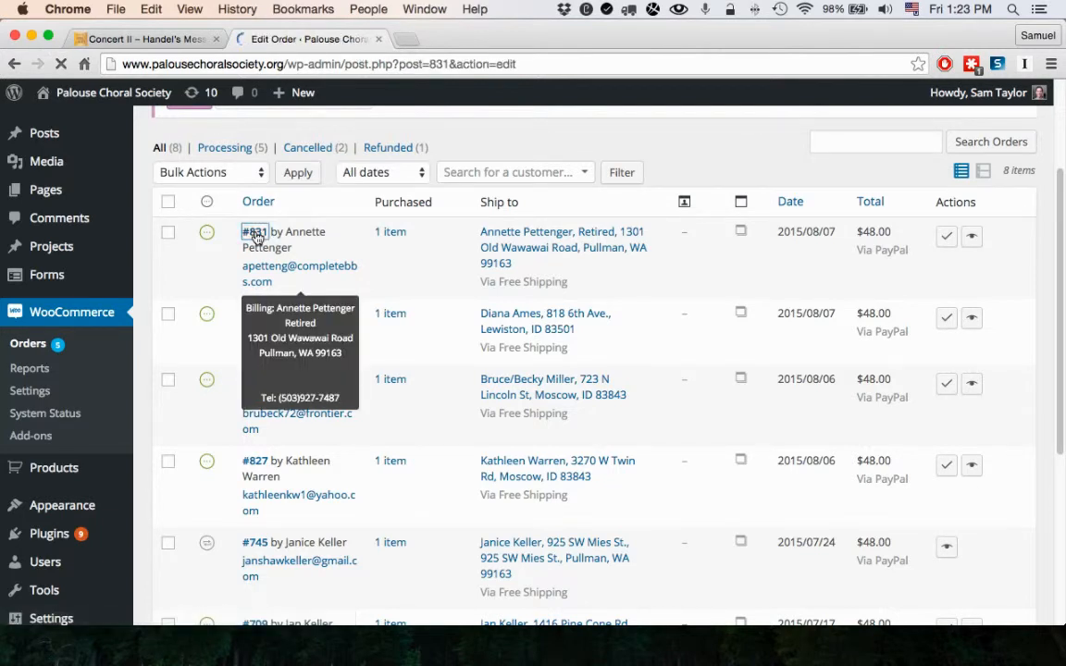
pyautogui.scroll(-2, 375, 403)
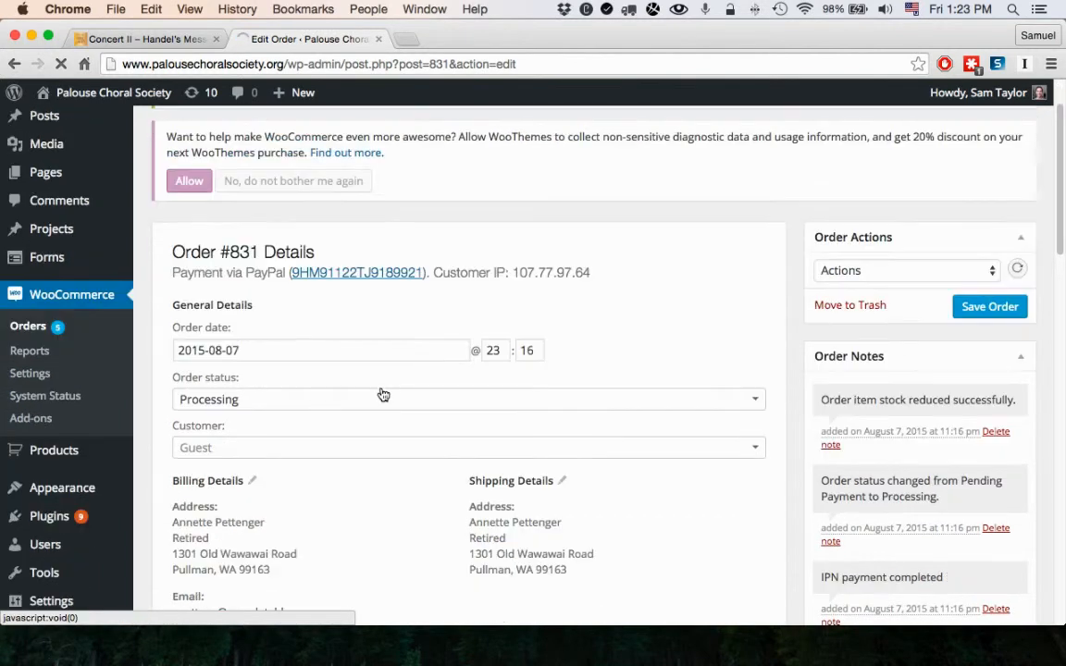
pyautogui.scroll(-3, 488, 420)
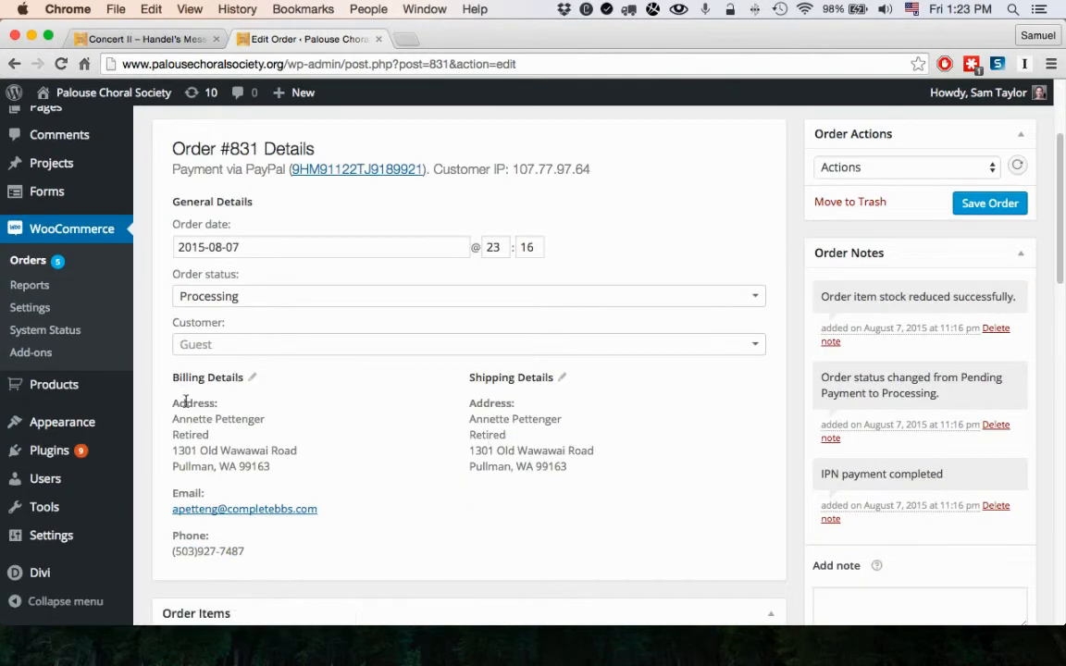
# Step: Review the Season Ticket concert dates and the custom fields in the order, and return to the orders list
pyautogui.scroll(-3, 520, 495)
pyautogui.scroll(-6, 524, 488)
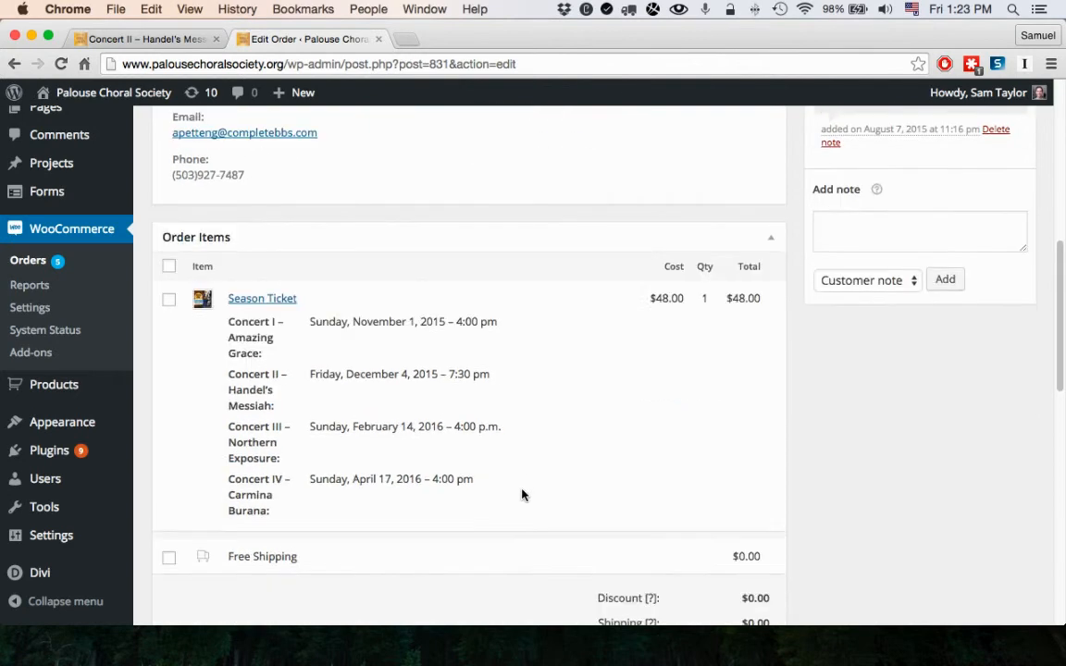
pyautogui.moveTo(231, 319)
pyautogui.mouseDown()
pyautogui.moveTo(498, 491)
pyautogui.moveTo(424, 467)
pyautogui.moveTo(243, 320)
pyautogui.moveTo(214, 316)
pyautogui.mouseUp()
pyautogui.click(556, 456)
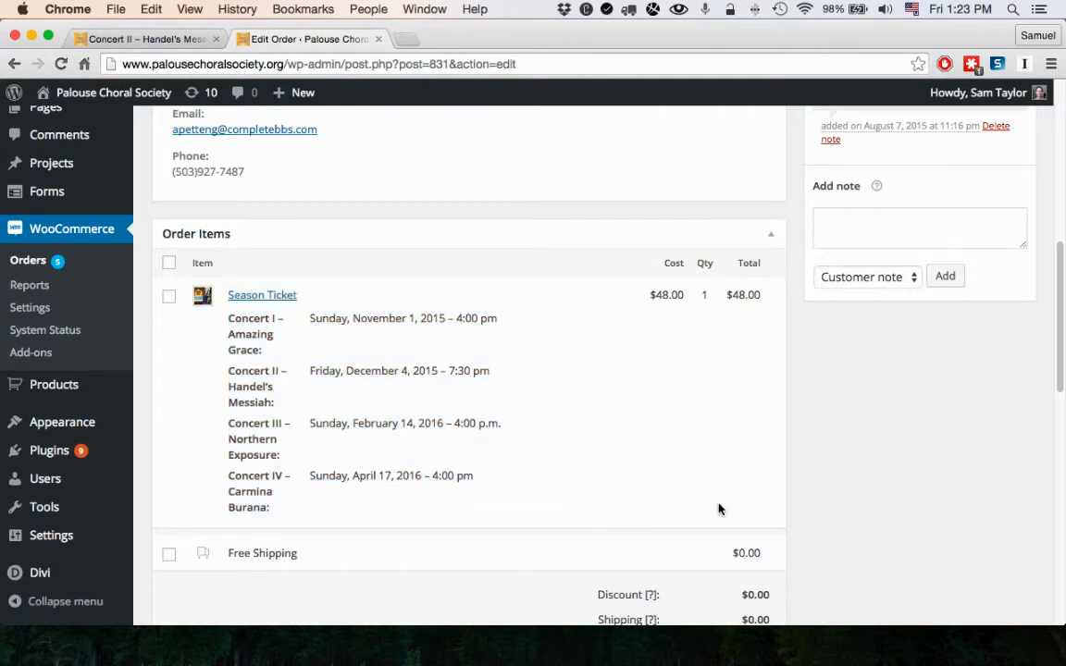
pyautogui.scroll(-8, 640, 507)
pyautogui.scroll(-6, 812, 495)
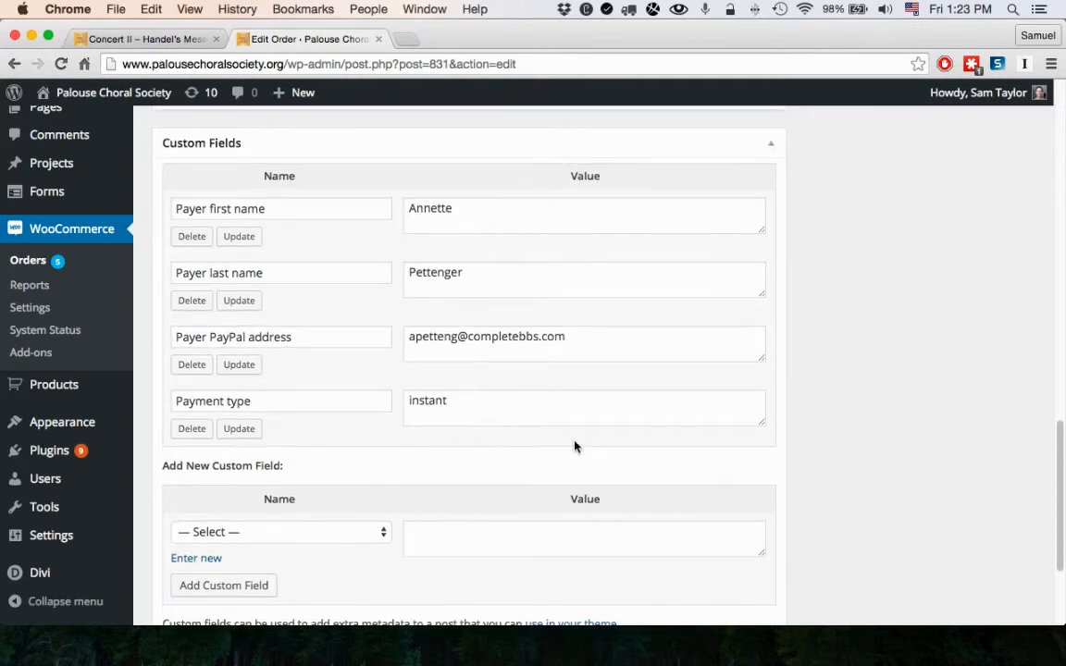
pyautogui.scroll(-4, 742, 447)
pyautogui.scroll(15, 768, 421)
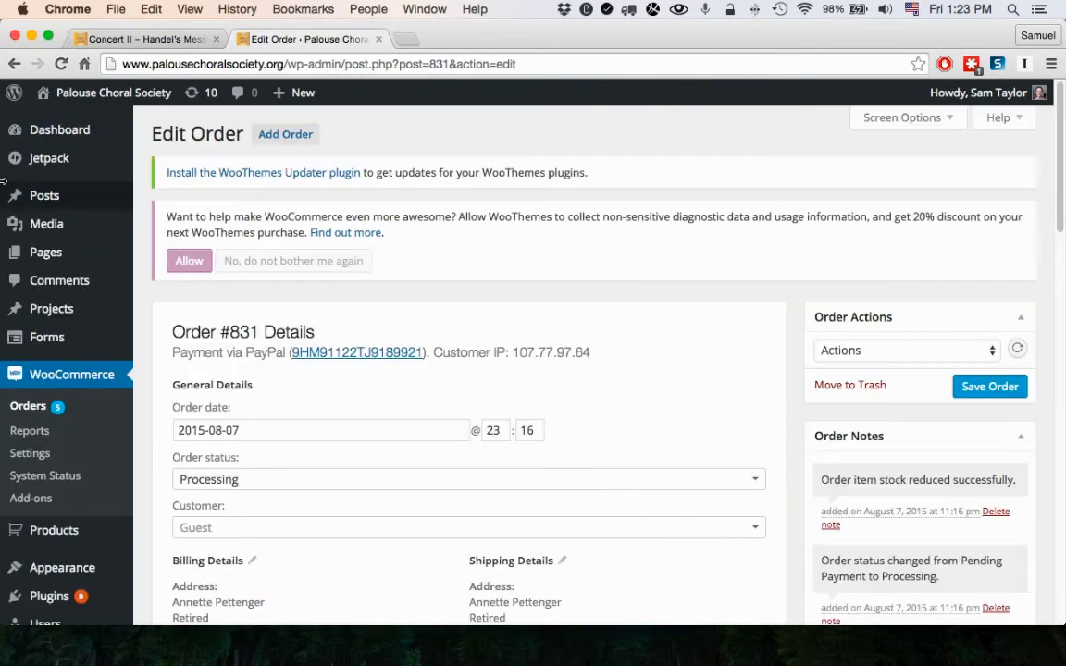
pyautogui.click(43, 385)
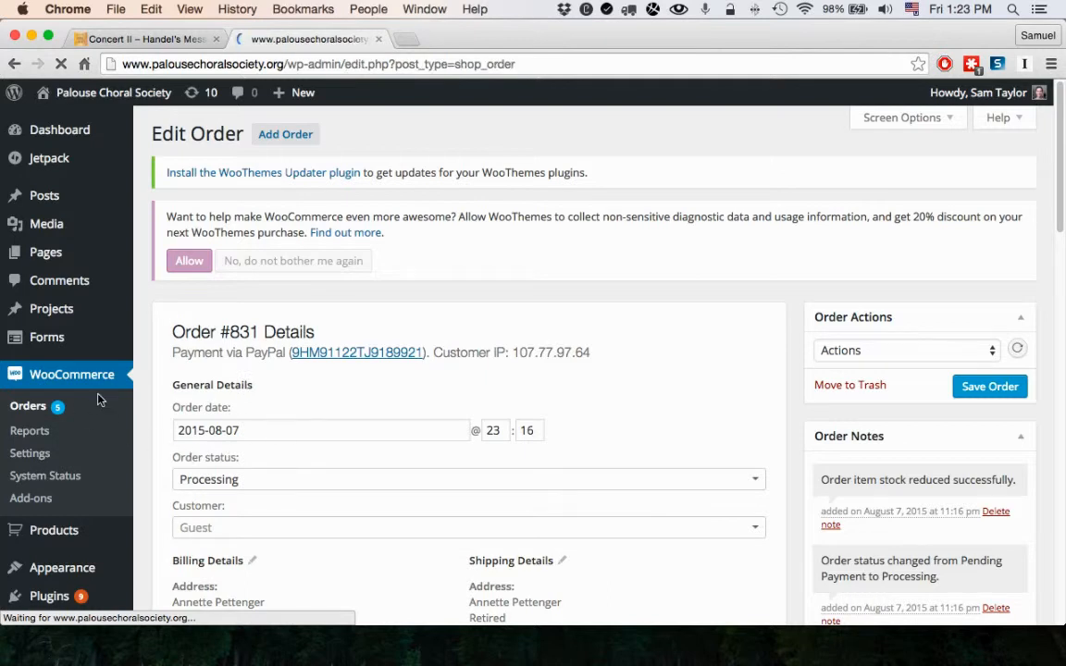
# Step: Open the Season Ticket product from the public site's Buy Tickets page
pyautogui.click(157, 40)
pyautogui.scroll(3, 704, 359)
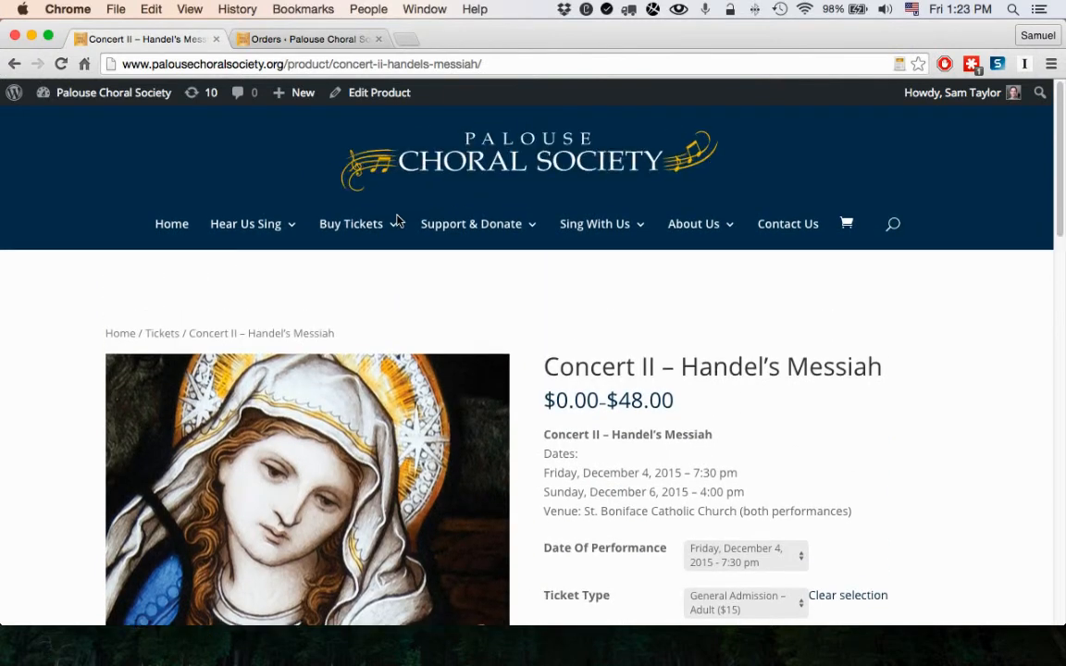
pyautogui.moveTo(349, 226)
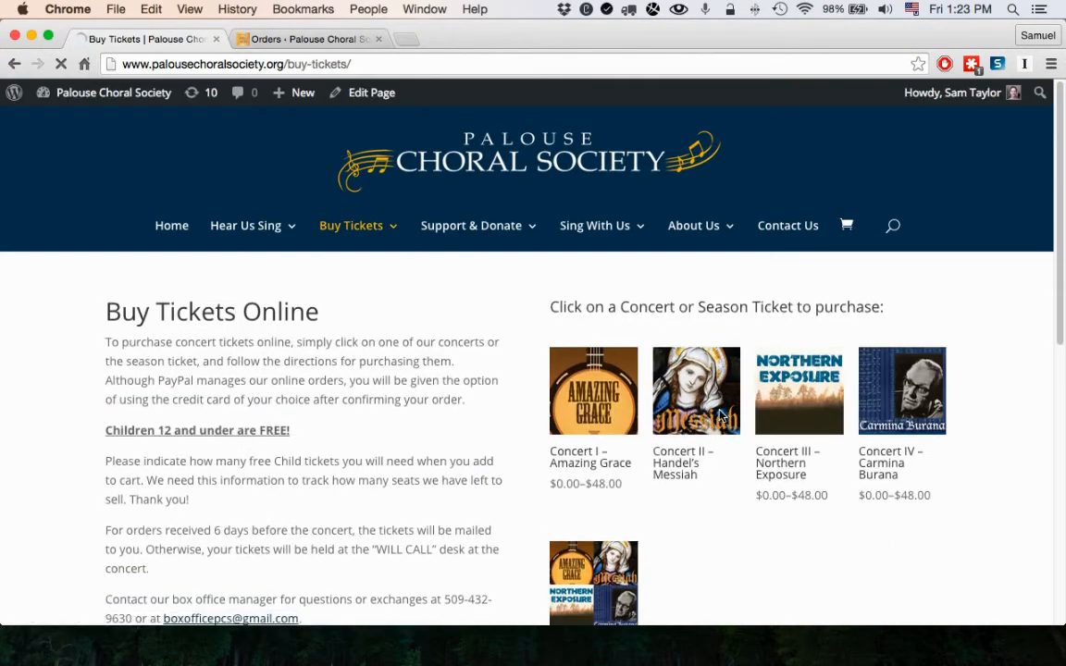
pyautogui.scroll(-1, 722, 417)
pyautogui.scroll(-4, 722, 417)
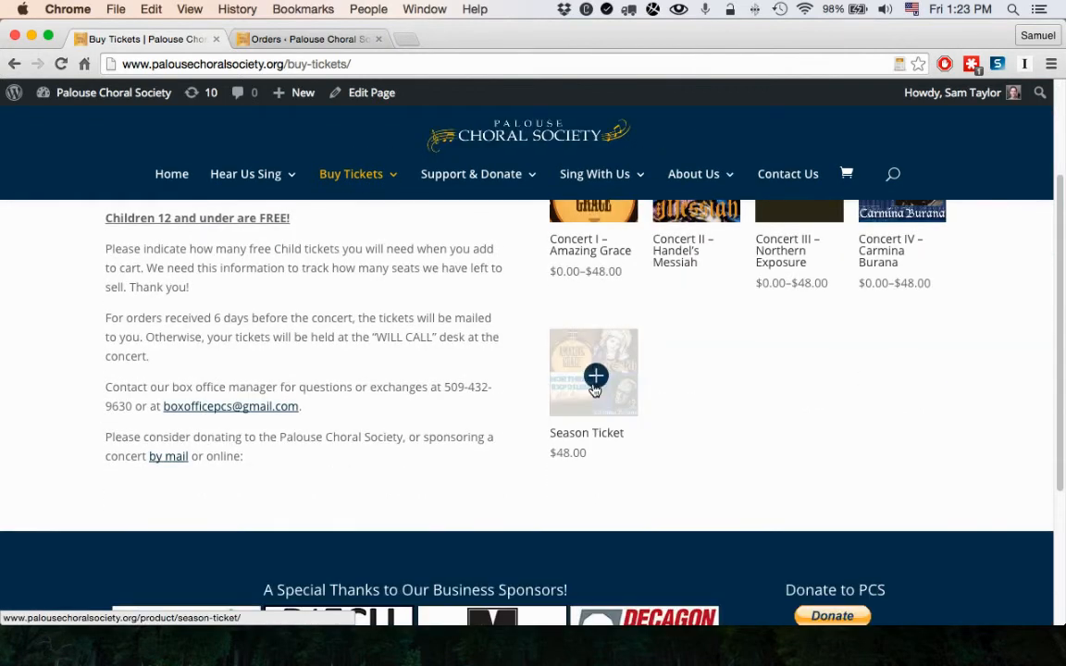
pyautogui.click(593, 388)
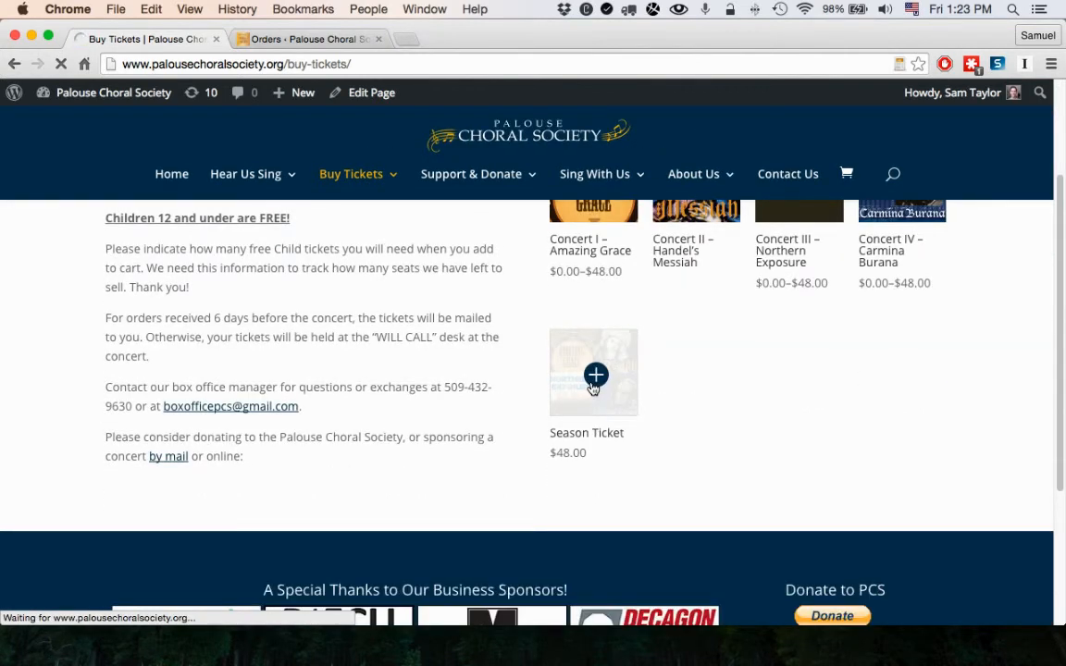
# Step: Choose the Sunday, December 6 performance for Concert II and the Sunday, April 17 performance for Concert IV of the season ticket
pyautogui.scroll(-3, 790, 356)
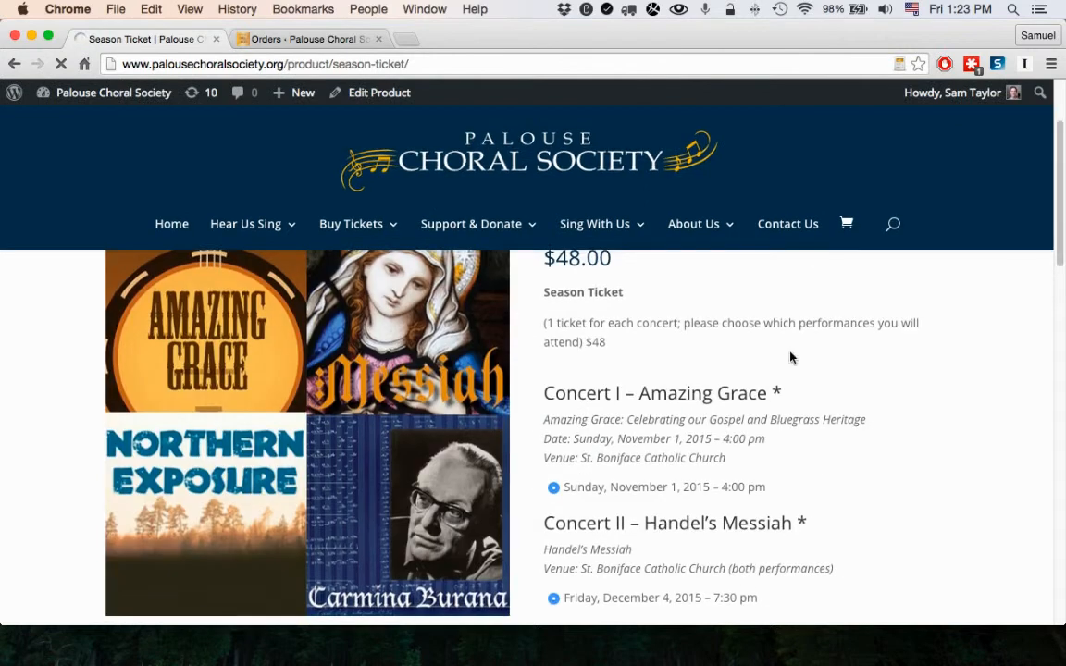
pyautogui.scroll(-3, 647, 421)
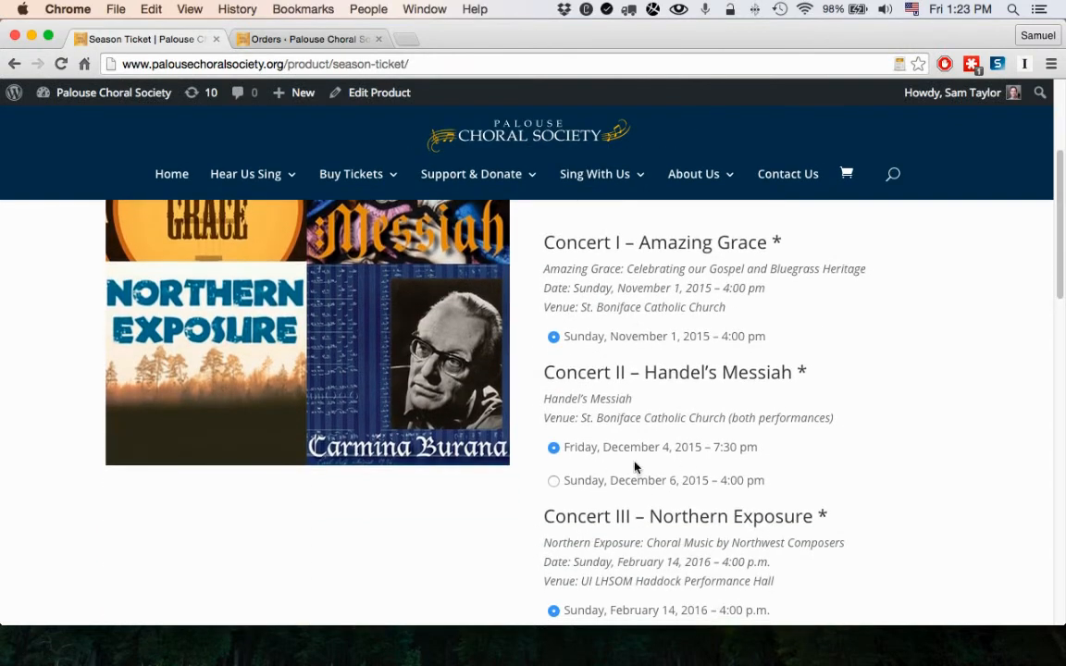
pyautogui.scroll(3, 685, 374)
pyautogui.scroll(-3, 740, 505)
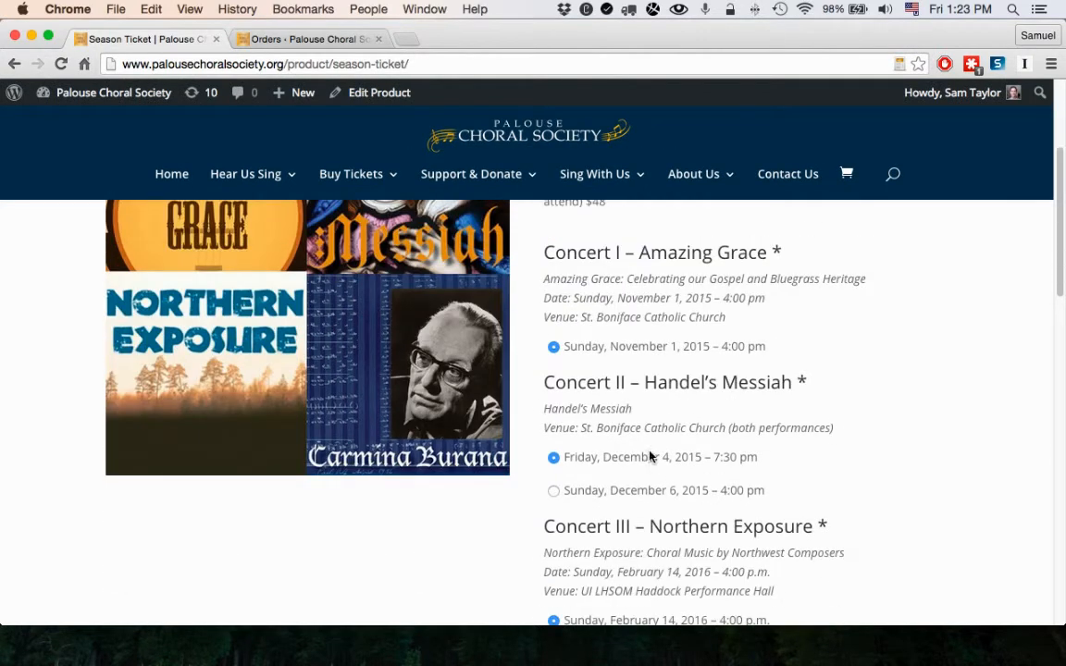
pyautogui.scroll(-2, 654, 465)
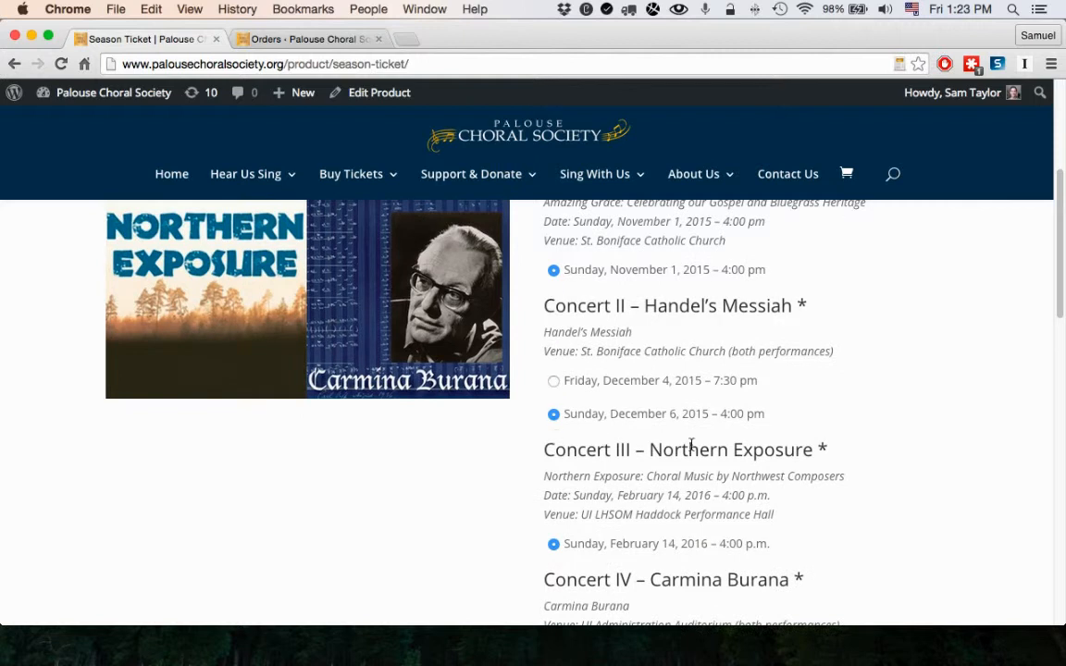
pyautogui.scroll(-3, 648, 435)
pyautogui.click(553, 556)
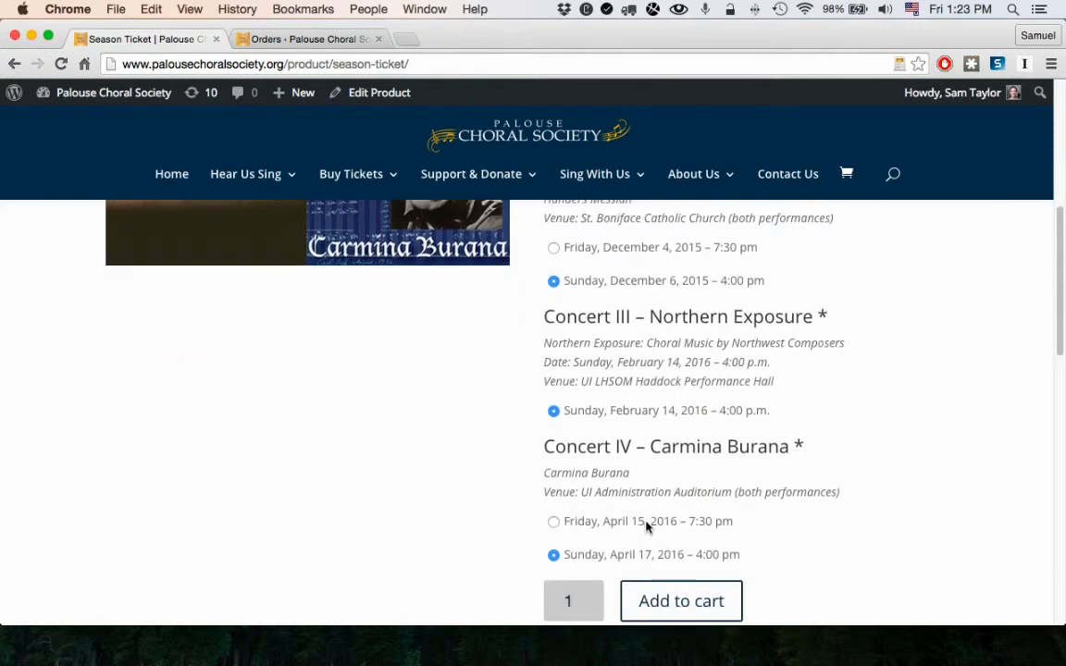
# Step: Look over the Season Ticket page and open the product for editing in a new tab
pyautogui.scroll(5, 709, 500)
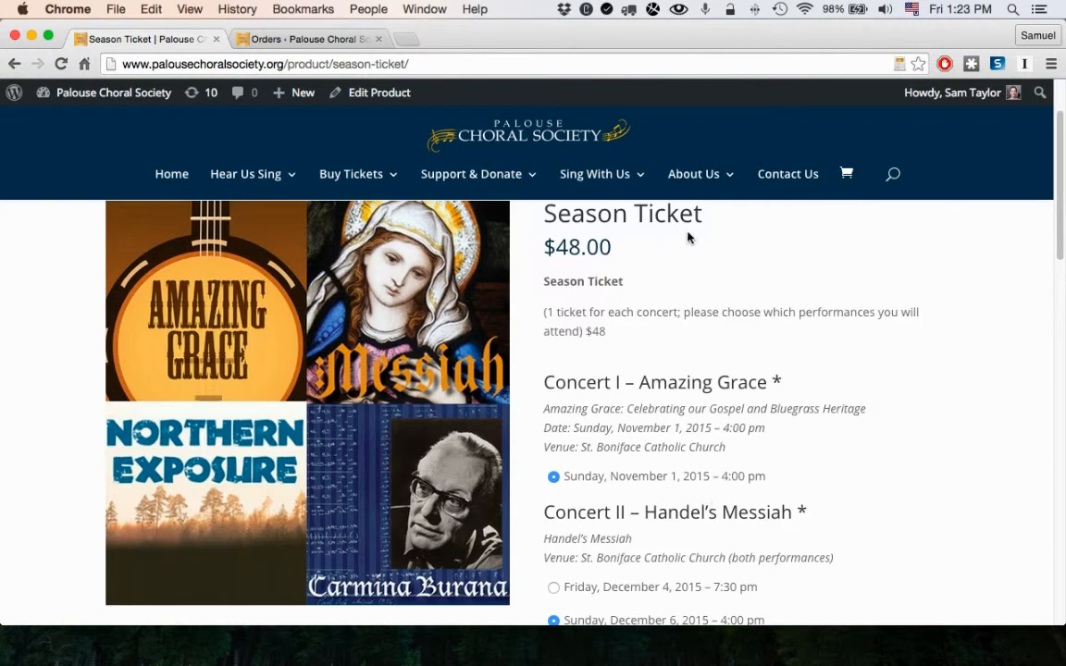
pyautogui.scroll(-6, 740, 419)
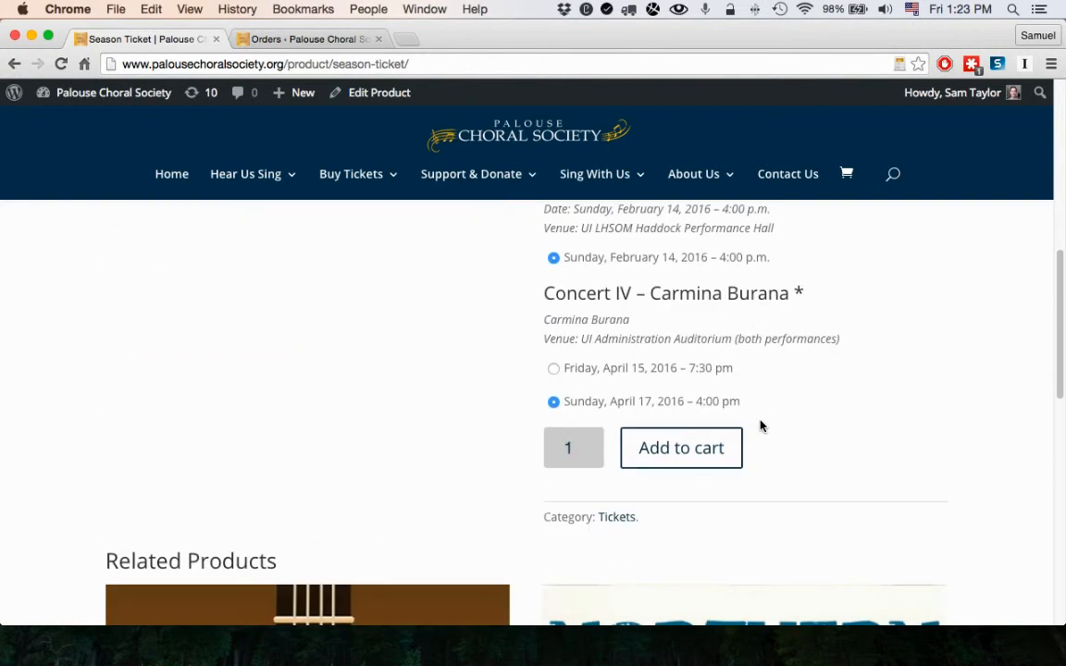
pyautogui.scroll(8, 404, 445)
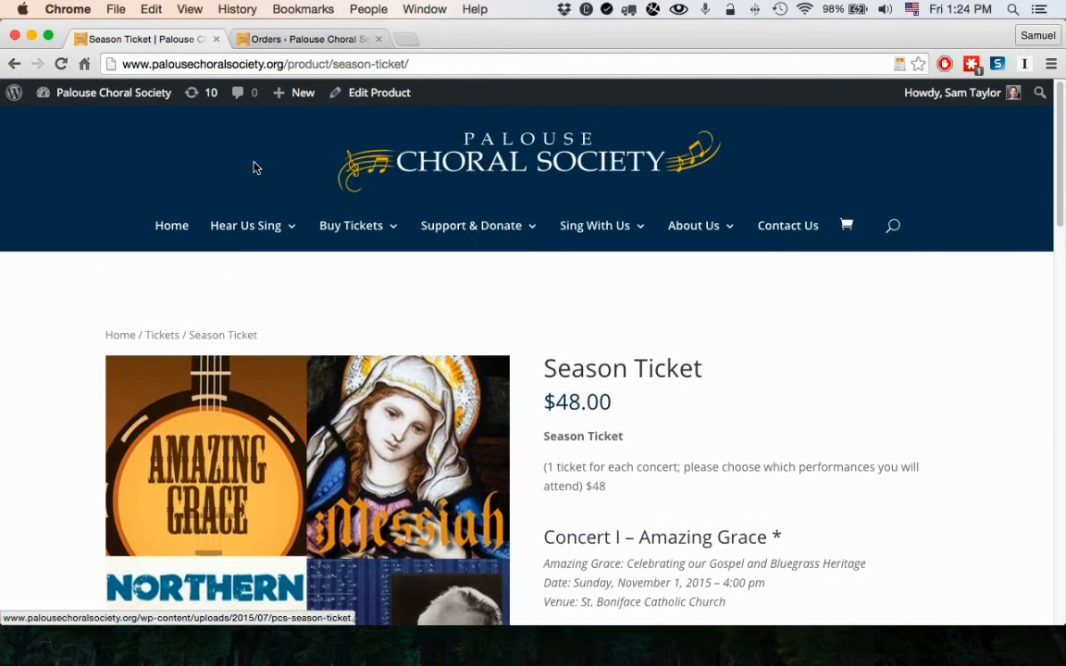
pyautogui.keyDown('super'); pyautogui.click(380, 95); pyautogui.keyUp('super')
pyautogui.click(463, 39)
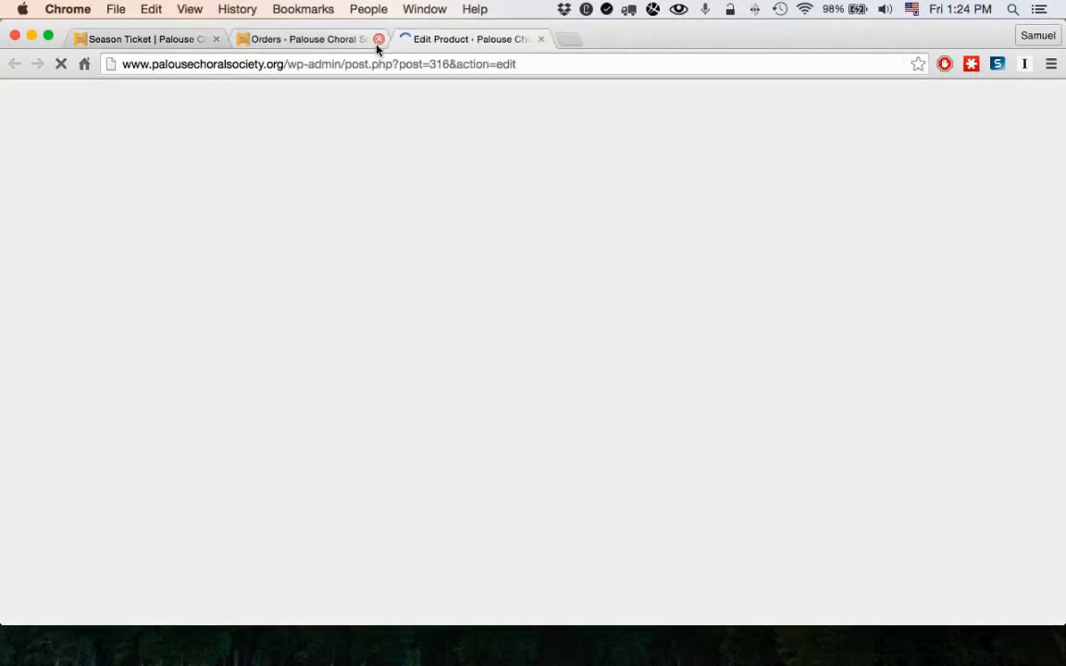
# Step: Close the Orders page and review the Season Ticket's product type choices in the product data, keeping Simple product
pyautogui.click(378, 39)
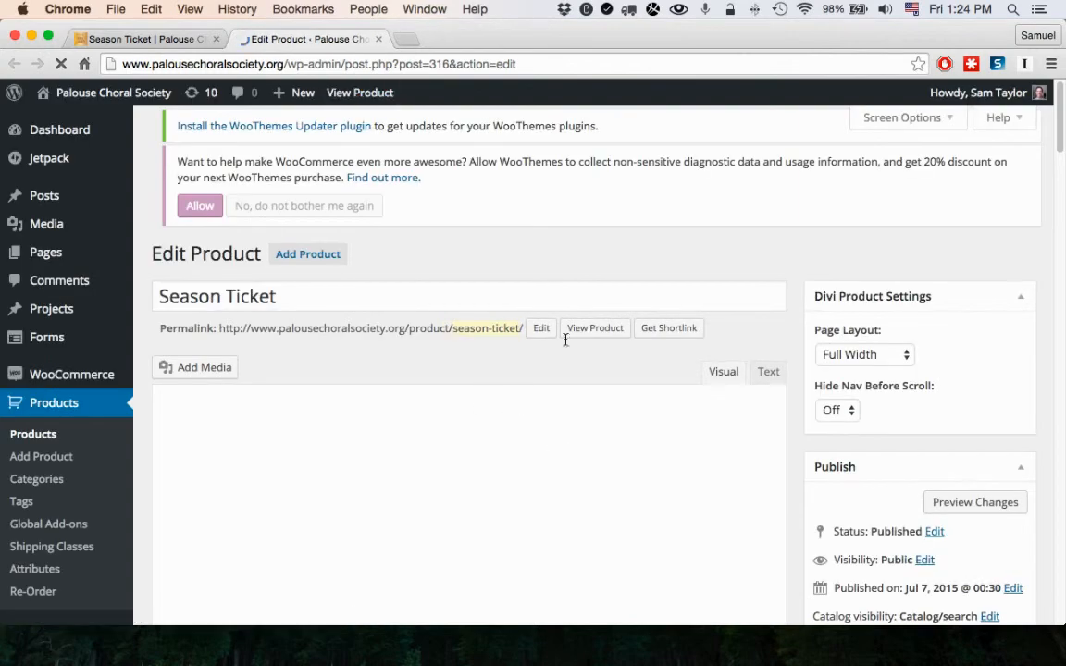
pyautogui.scroll(-10, 814, 435)
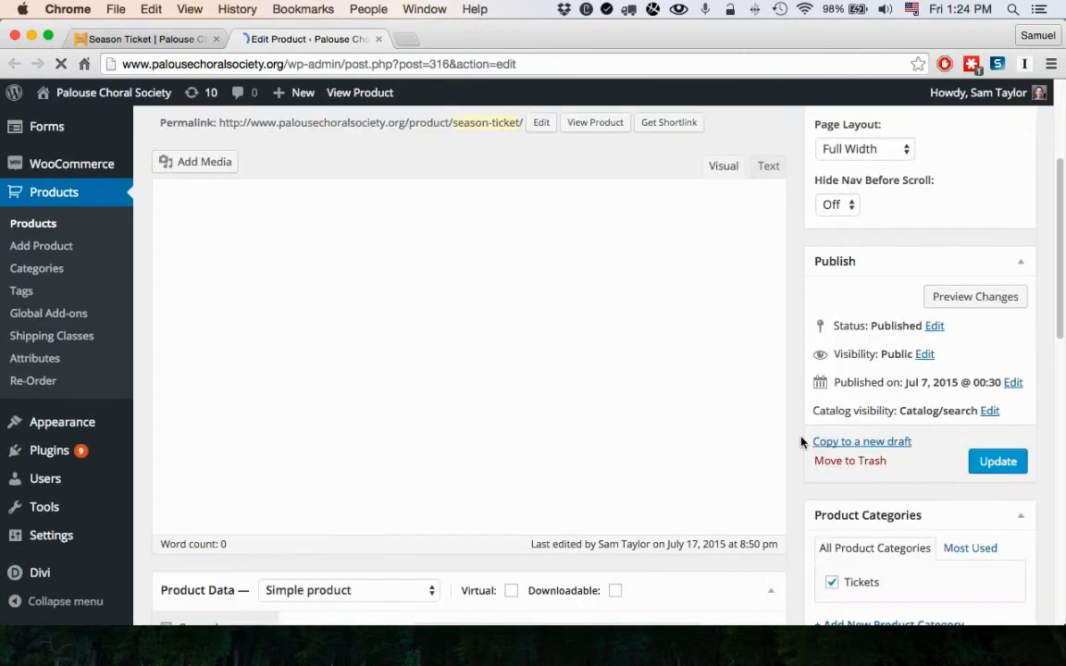
pyautogui.scroll(-3, 801, 440)
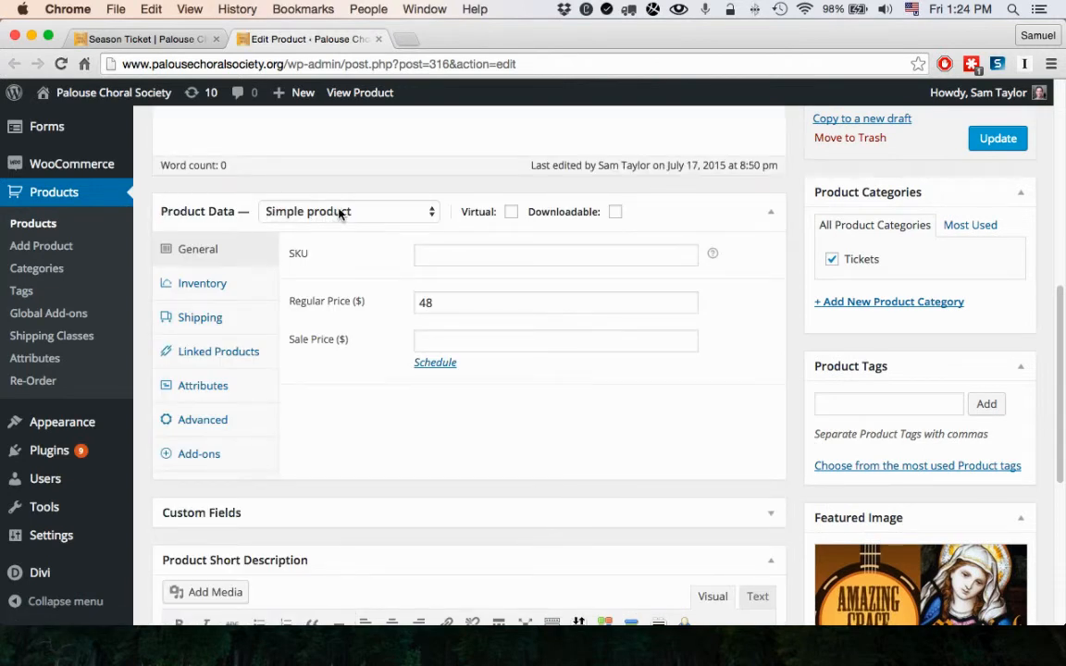
pyautogui.click(339, 213)
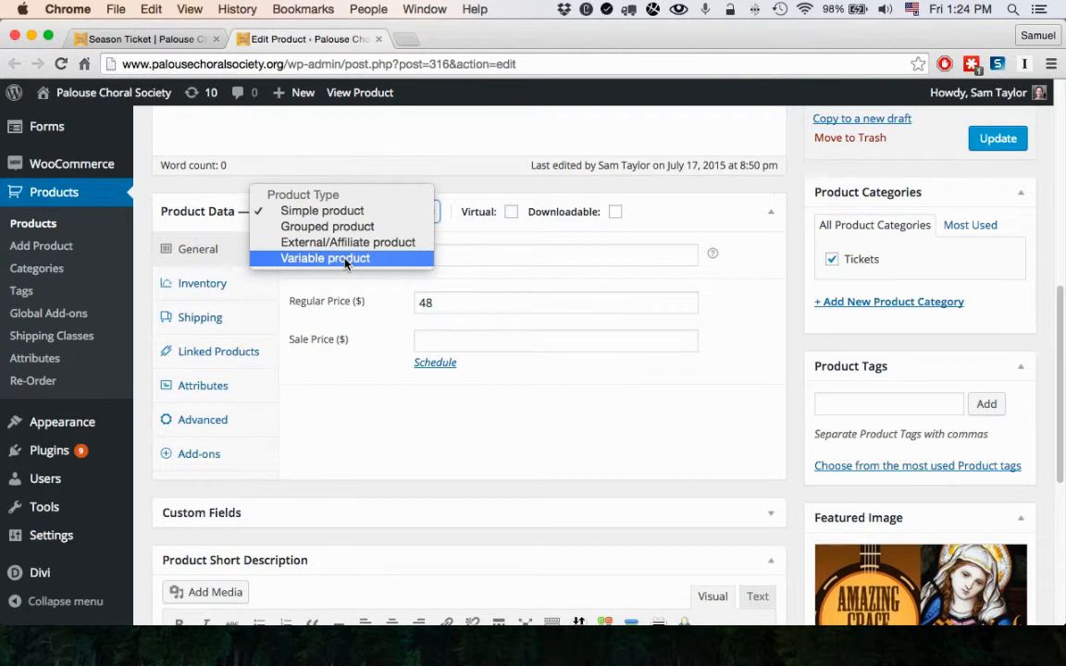
pyautogui.click(345, 214)
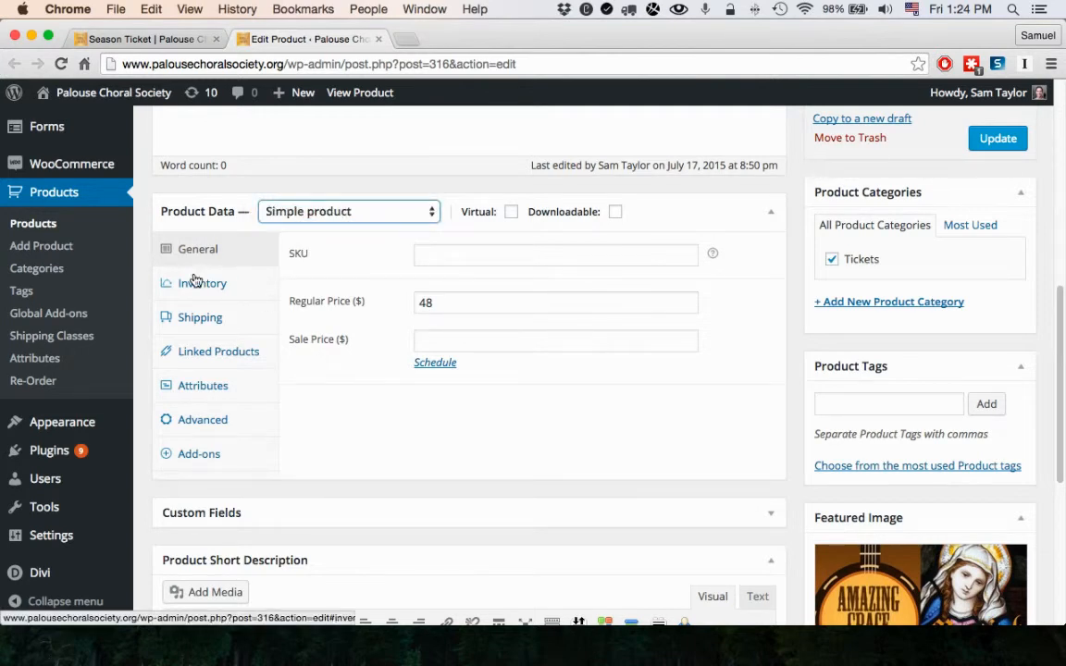
# Step: Open the Season Ticket's add-ons and examine the group name and description of the Concert I – Amazing Grace group
pyautogui.click(197, 457)
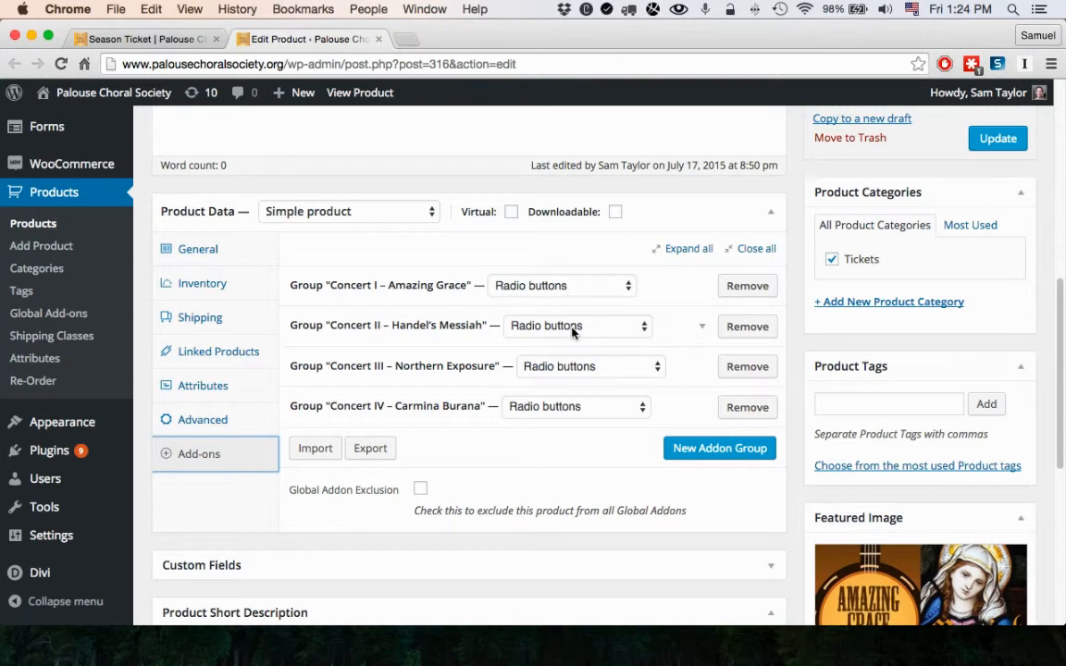
pyautogui.click(701, 286)
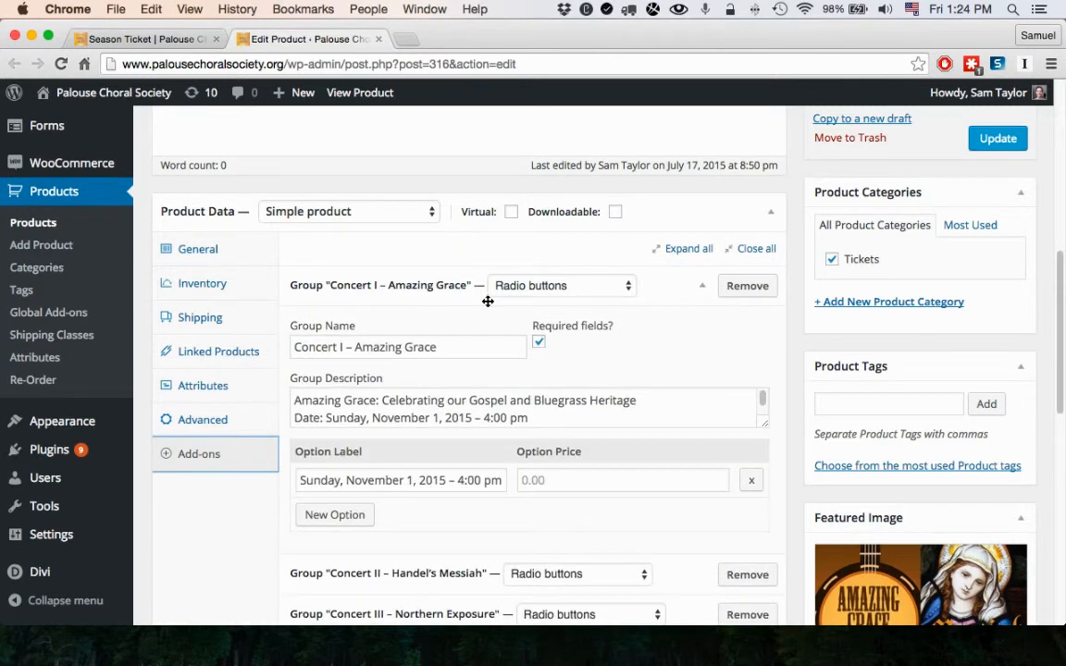
pyautogui.scroll(-1, 471, 317)
pyautogui.moveTo(294, 326); pyautogui.dragTo(445, 337)
pyautogui.click(445, 331)
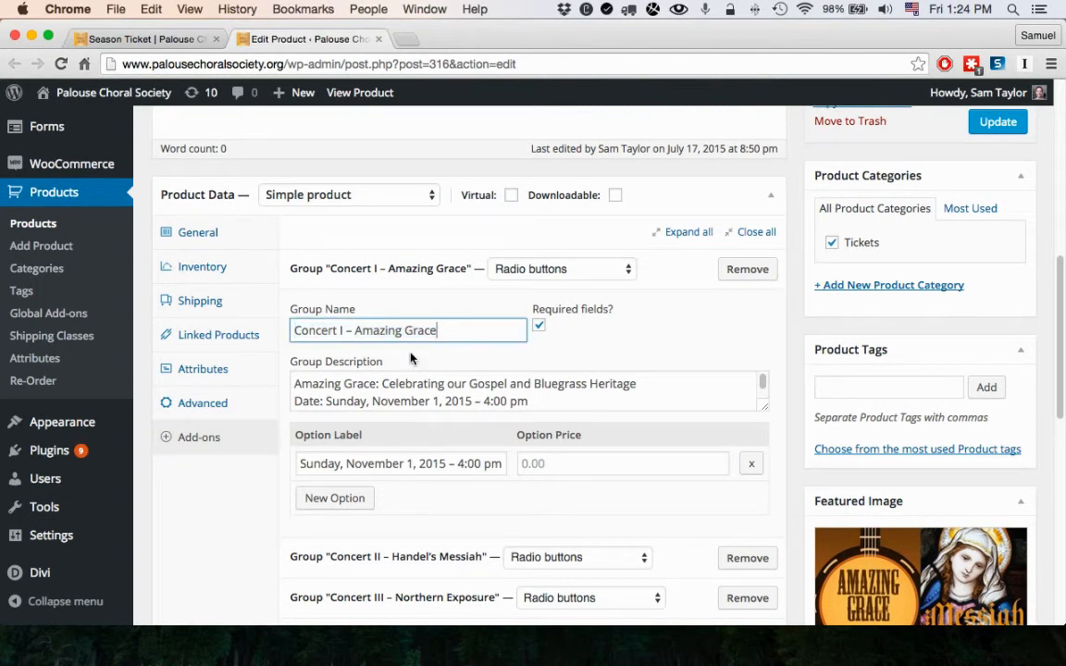
pyautogui.moveTo(547, 401); pyautogui.dragTo(296, 381)
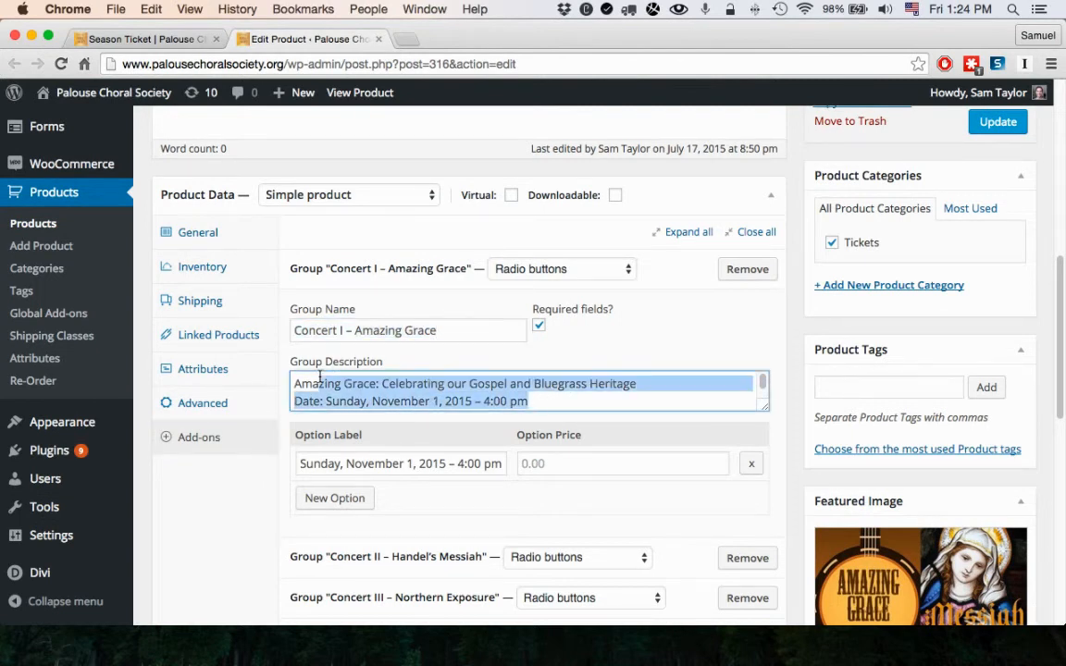
pyautogui.click(296, 381)
# Step: Compare the Concert I heading and description on the public Season Ticket page with the add-on group's description in the product editor
pyautogui.click(170, 42)
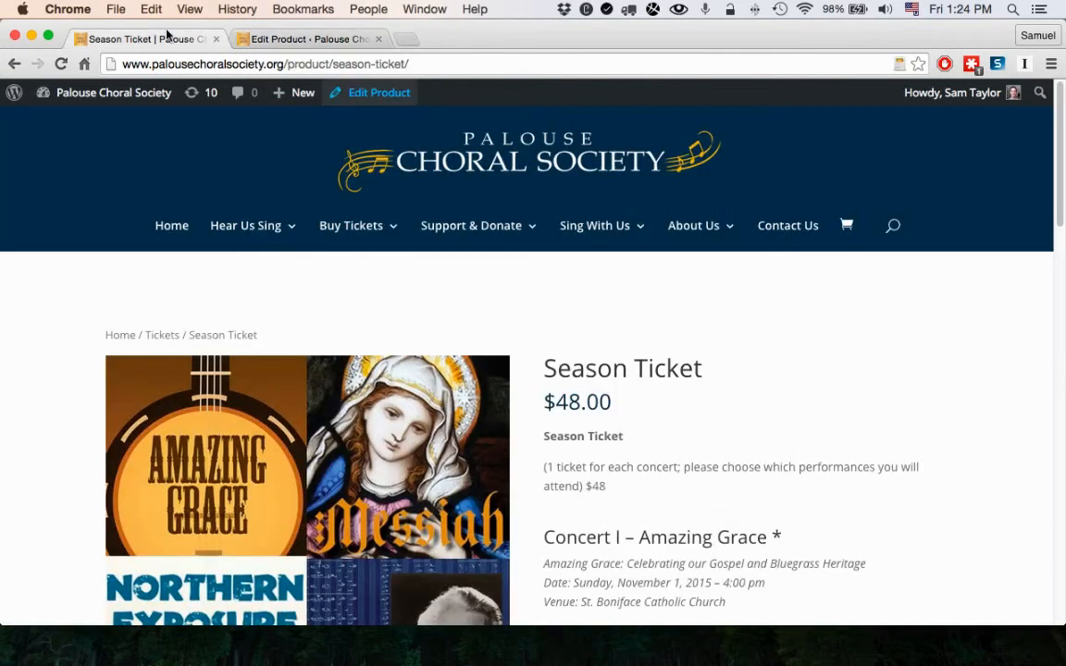
pyautogui.scroll(-5, 688, 361)
pyautogui.moveTo(750, 357); pyautogui.dragTo(538, 279)
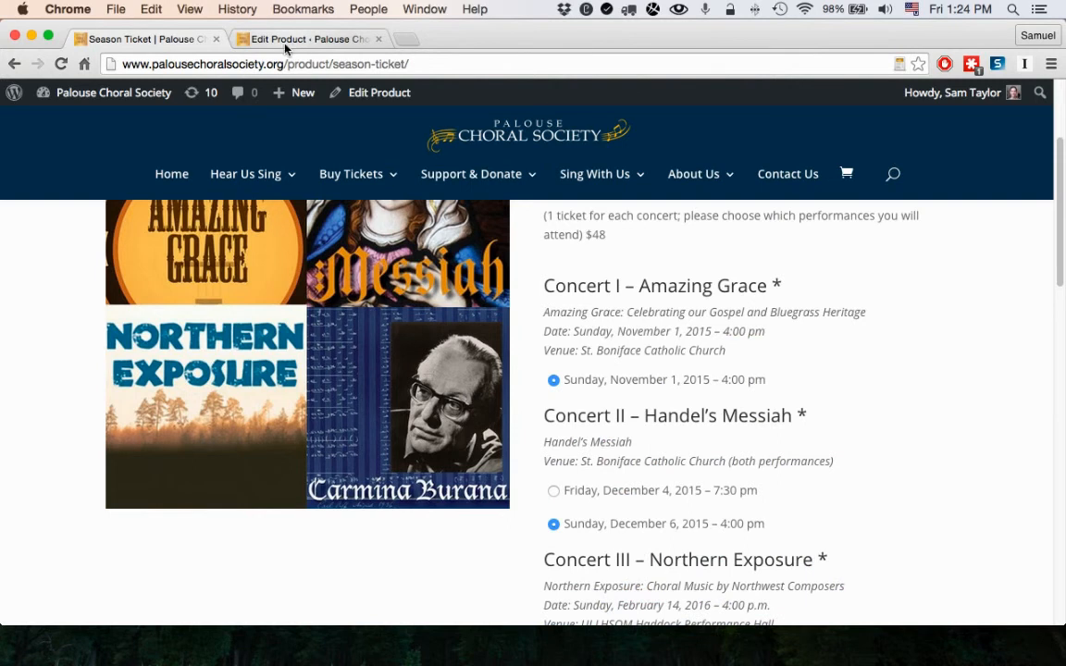
pyautogui.click(296, 39)
pyautogui.scroll(-1, 386, 408)
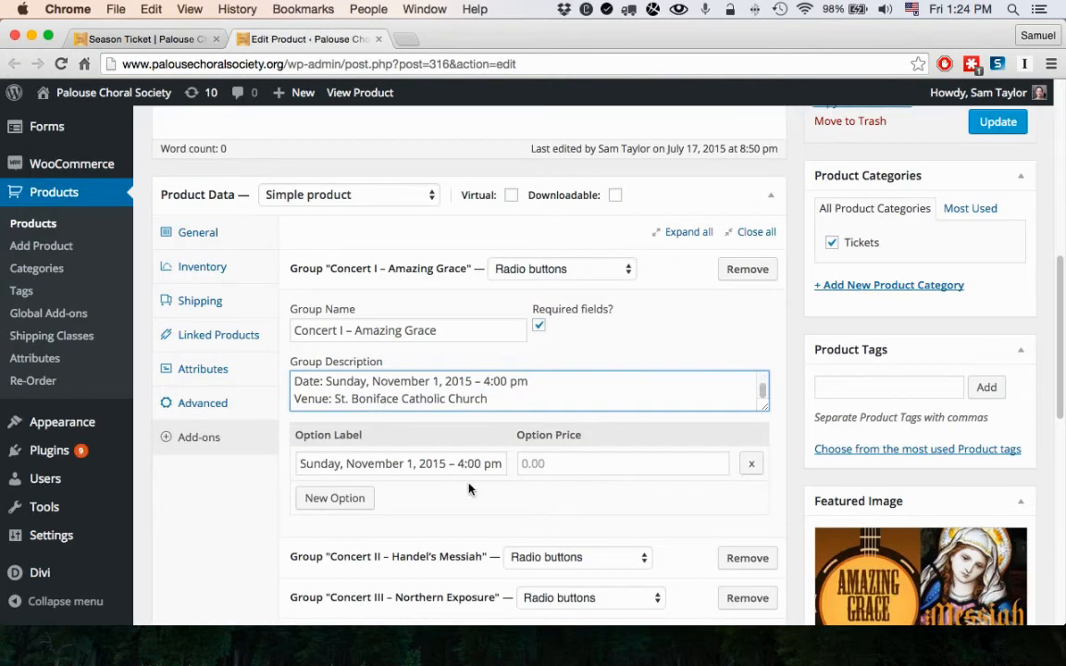
# Step: Examine the option label of the Concert I – Amazing Grace add-on group
pyautogui.moveTo(501, 465)
pyautogui.mouseDown()
pyautogui.moveTo(281, 460)
pyautogui.moveTo(500, 464)
pyautogui.mouseUp()
pyautogui.click(490, 495)
pyautogui.scroll(-1, 370, 489)
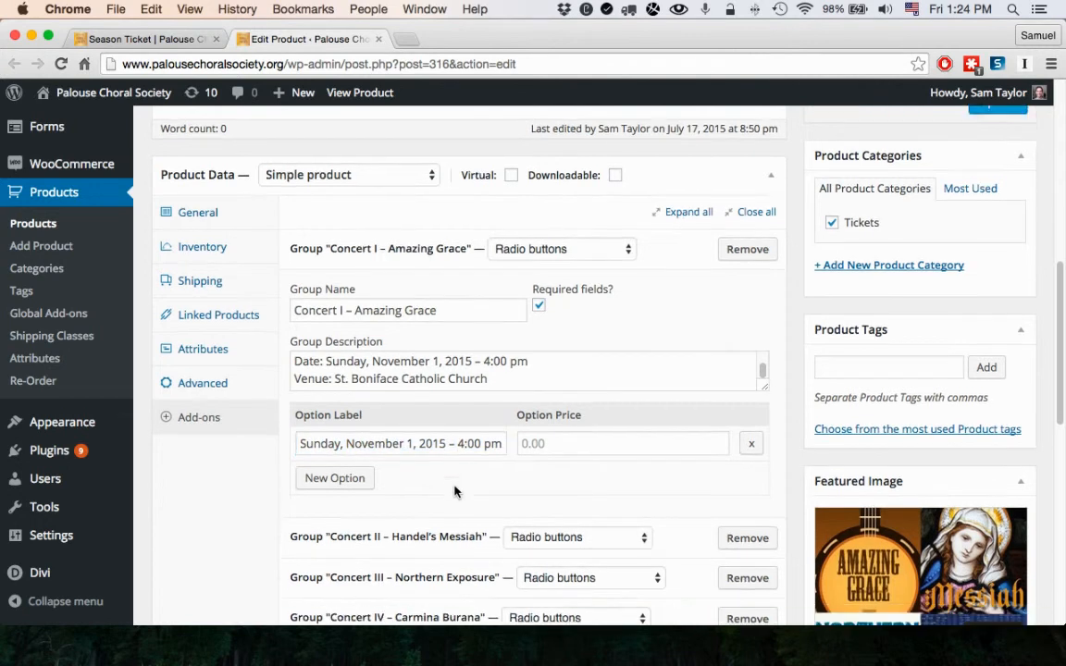
# Step: Add a blank option to the Concert I – Amazing Grace add-on group and delete it again
pyautogui.click(350, 483)
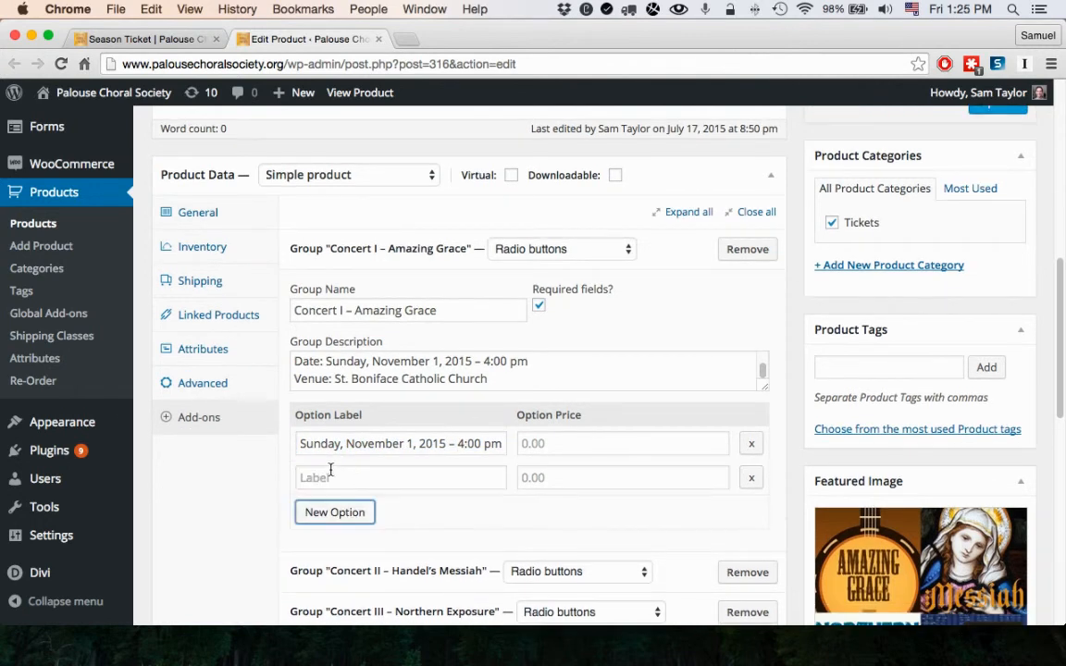
pyautogui.click(338, 479)
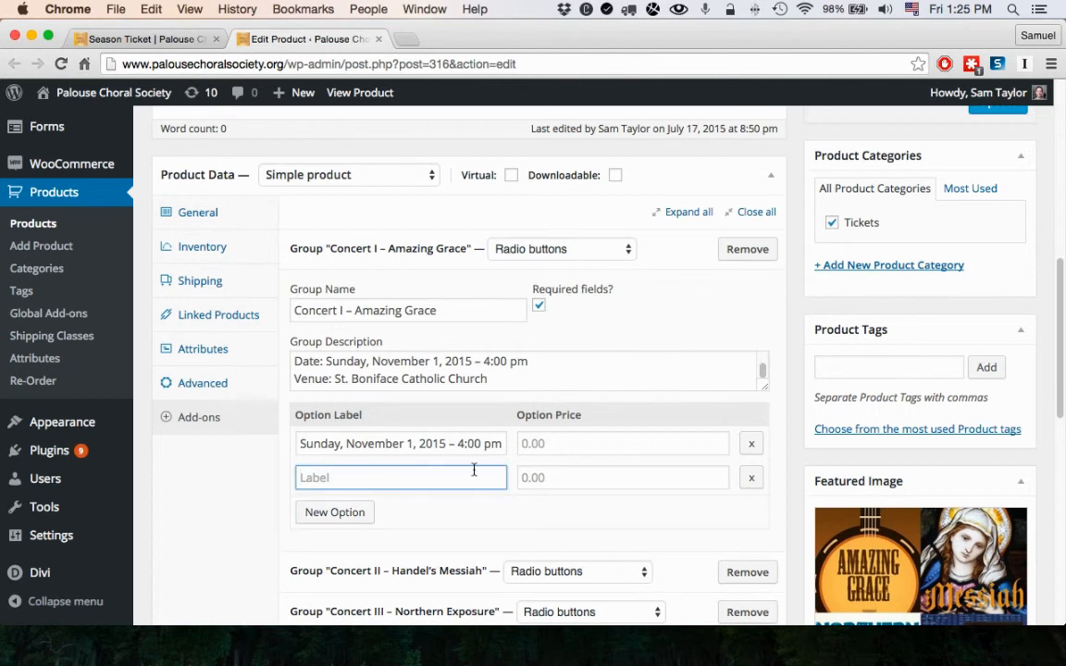
pyautogui.click(751, 477)
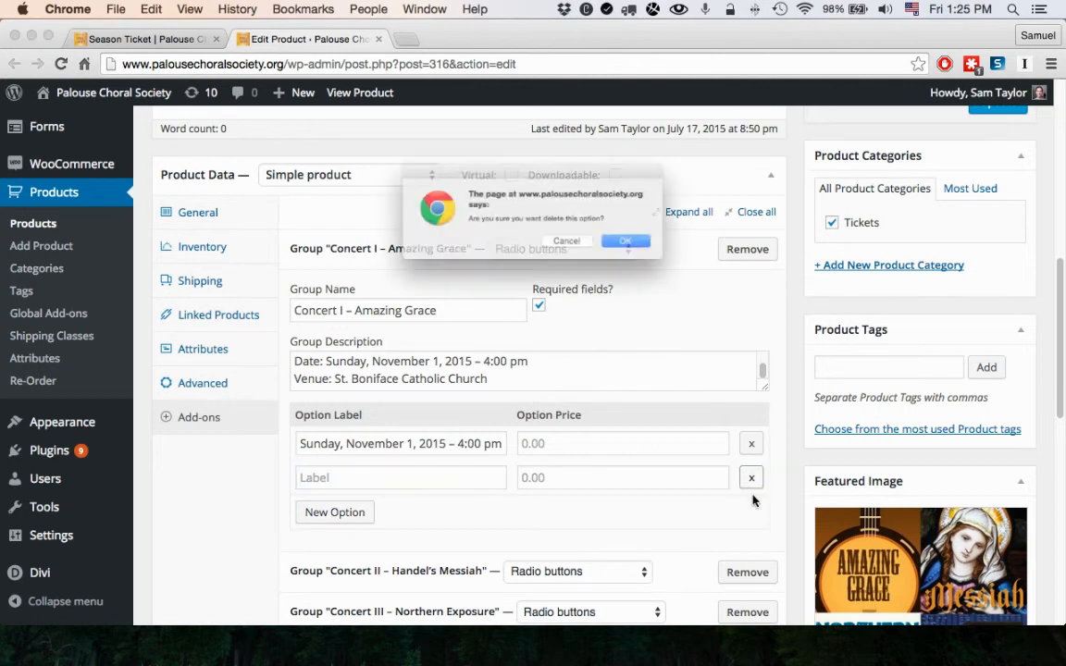
pyautogui.click(673, 252)
# Step: Expand the Concert II – Handel's Messiah add-on group and examine its two performance date options
pyautogui.scroll(-5, 613, 495)
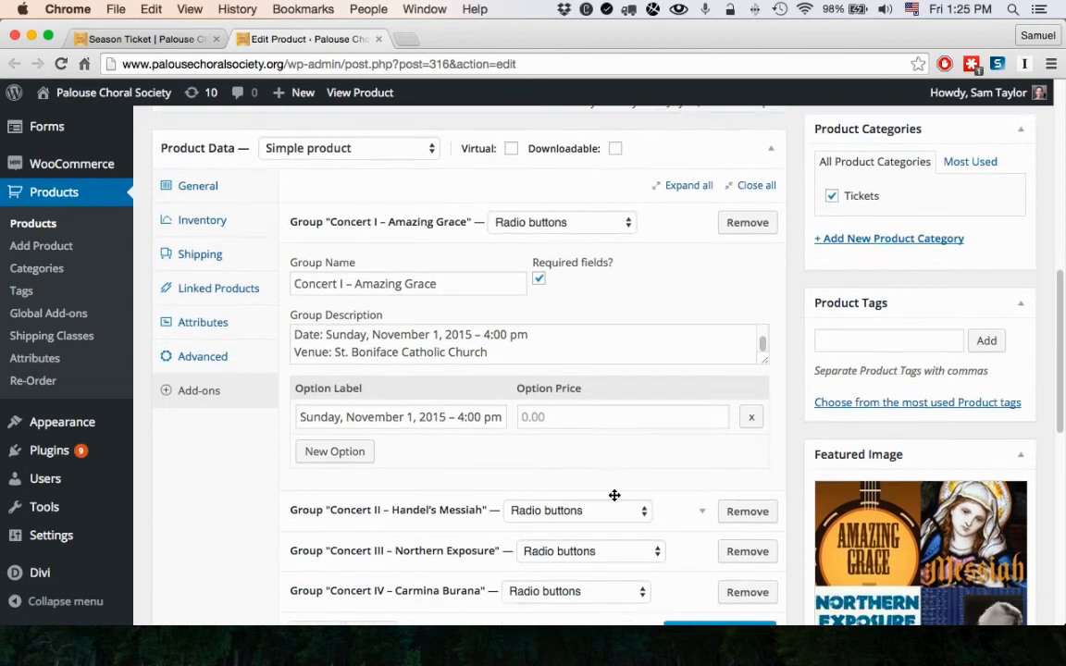
pyautogui.click(705, 339)
pyautogui.scroll(-3, 562, 323)
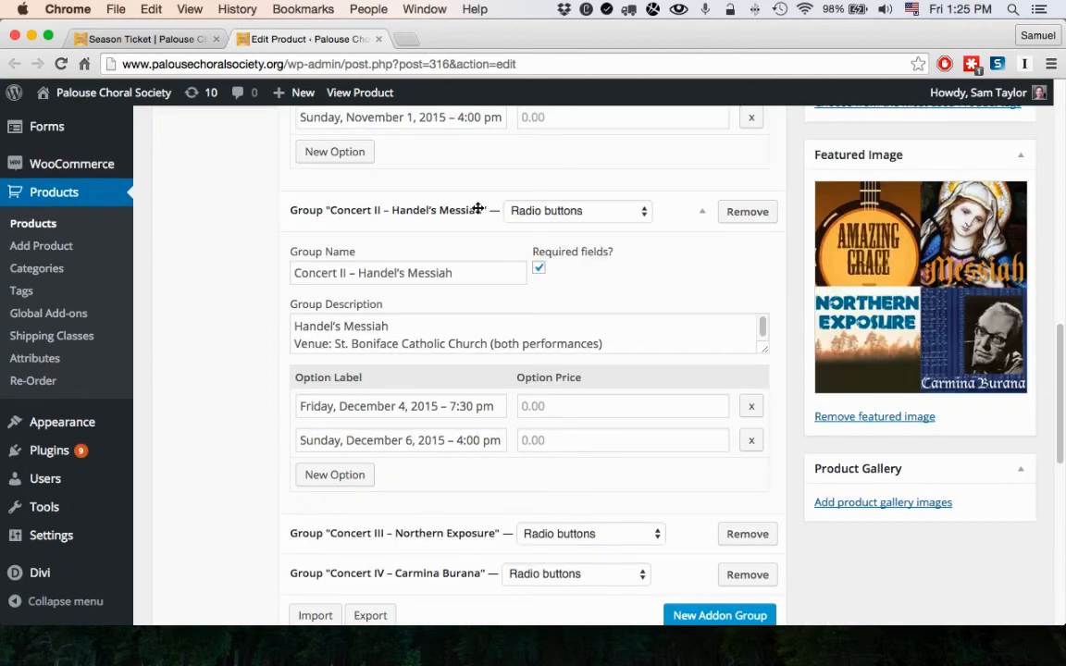
pyautogui.moveTo(301, 405); pyautogui.dragTo(302, 441)
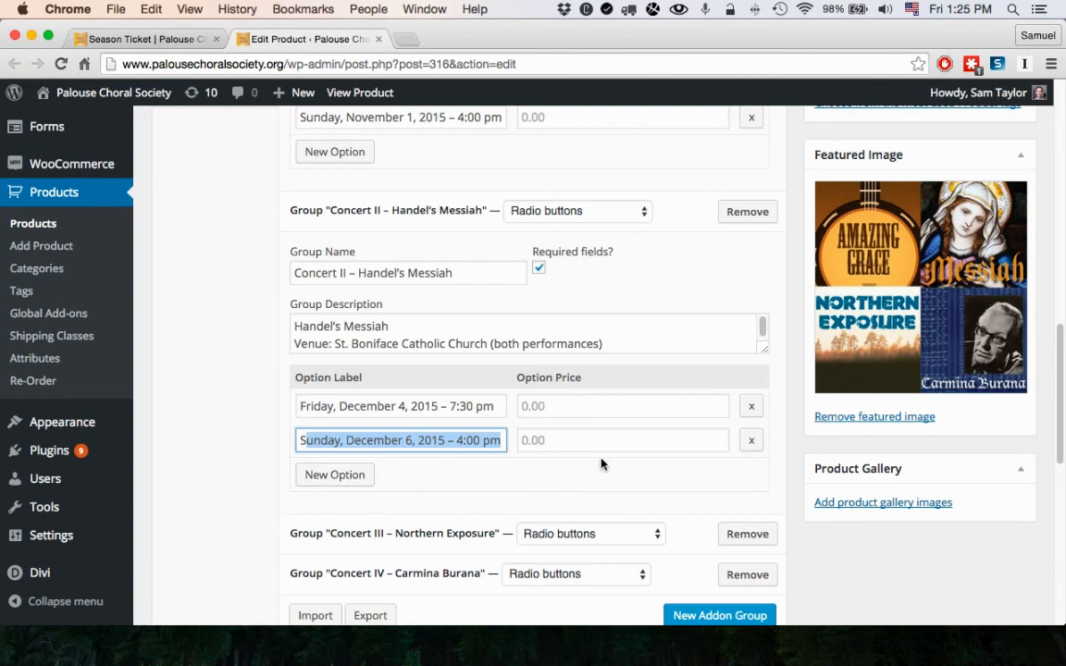
pyautogui.scroll(-3, 616, 457)
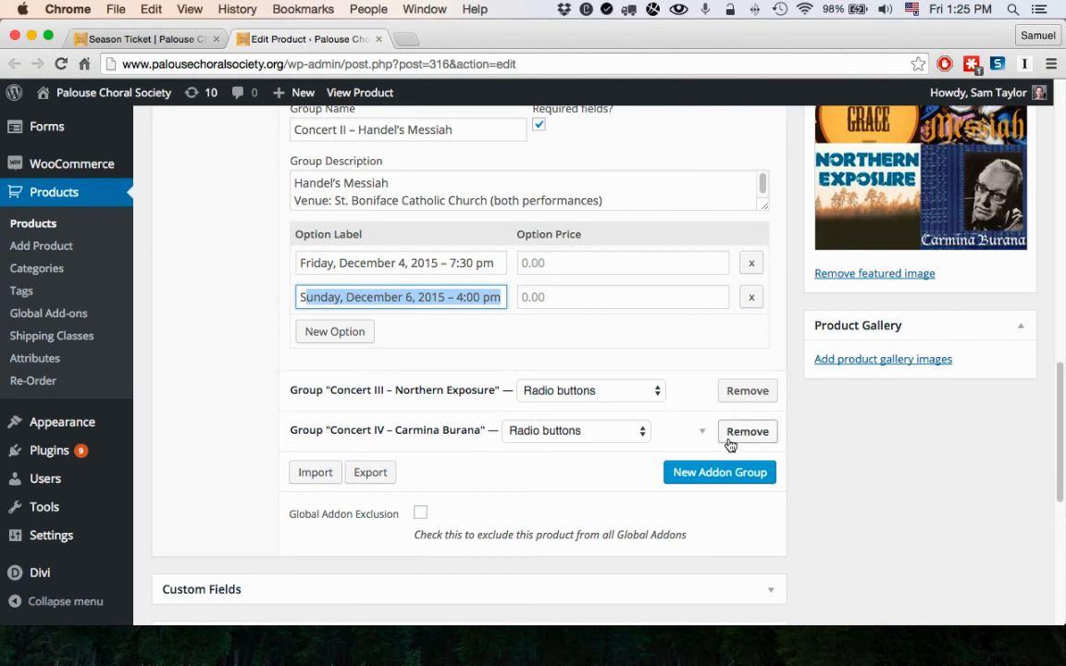
# Step: Check the product title in the Season Ticket editor and return to the public Season Ticket page
pyautogui.scroll(10, 635, 417)
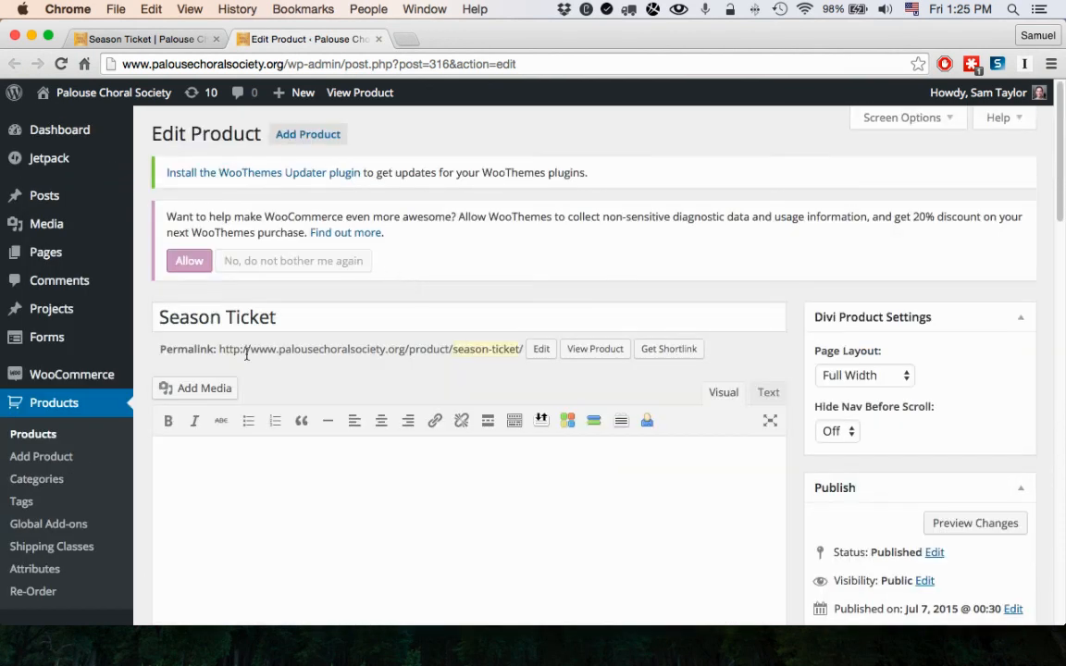
pyautogui.tripleClick(305, 318)
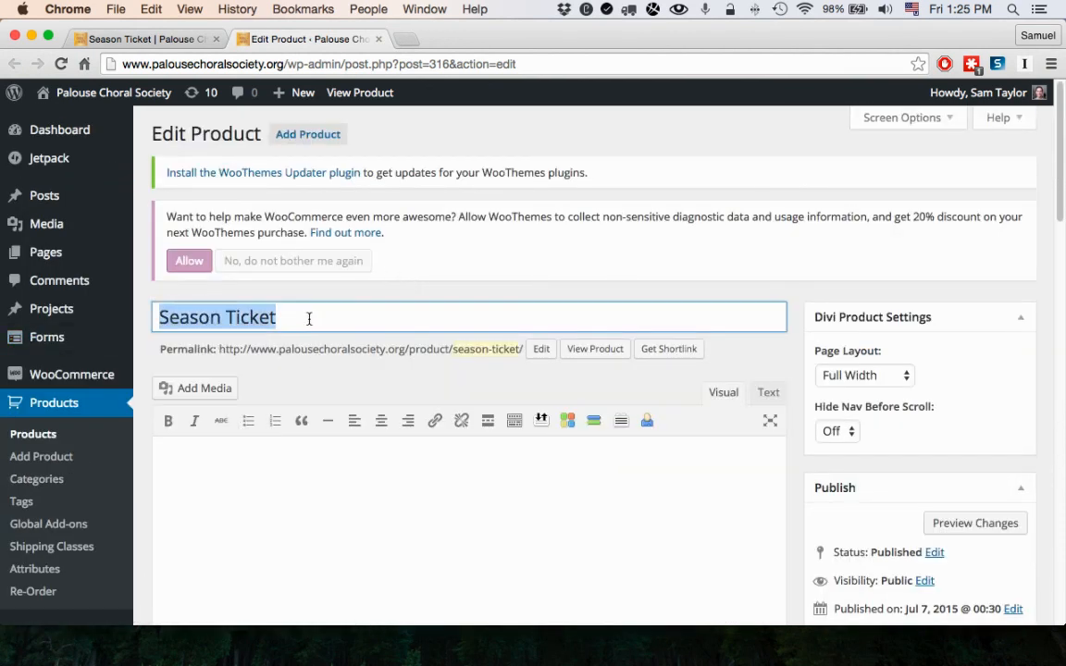
pyautogui.click(309, 319)
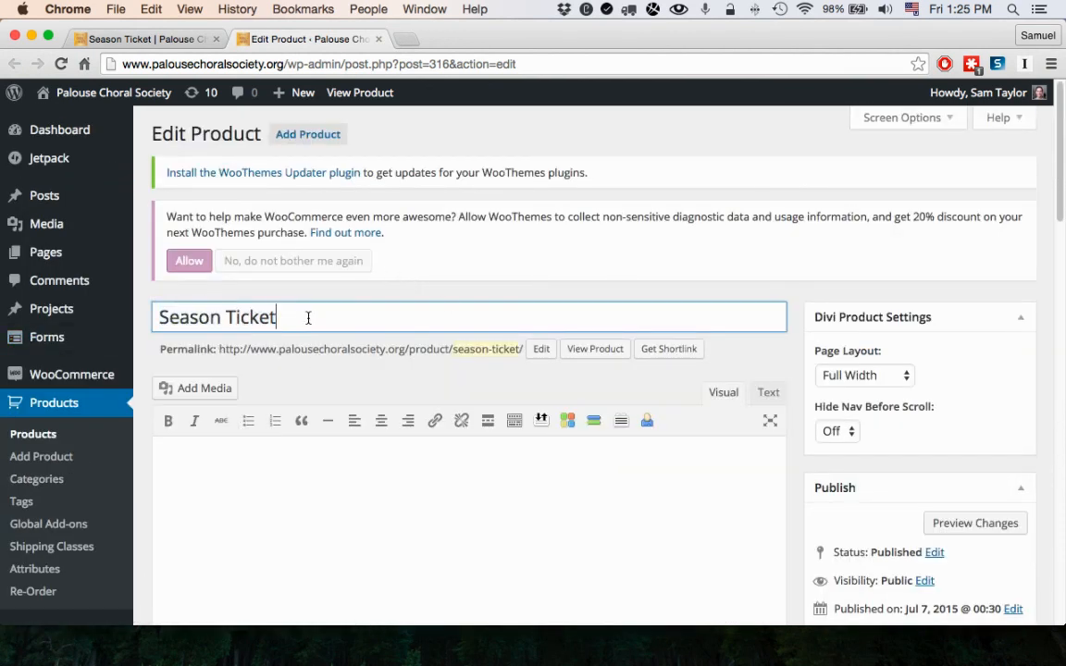
pyautogui.click(166, 38)
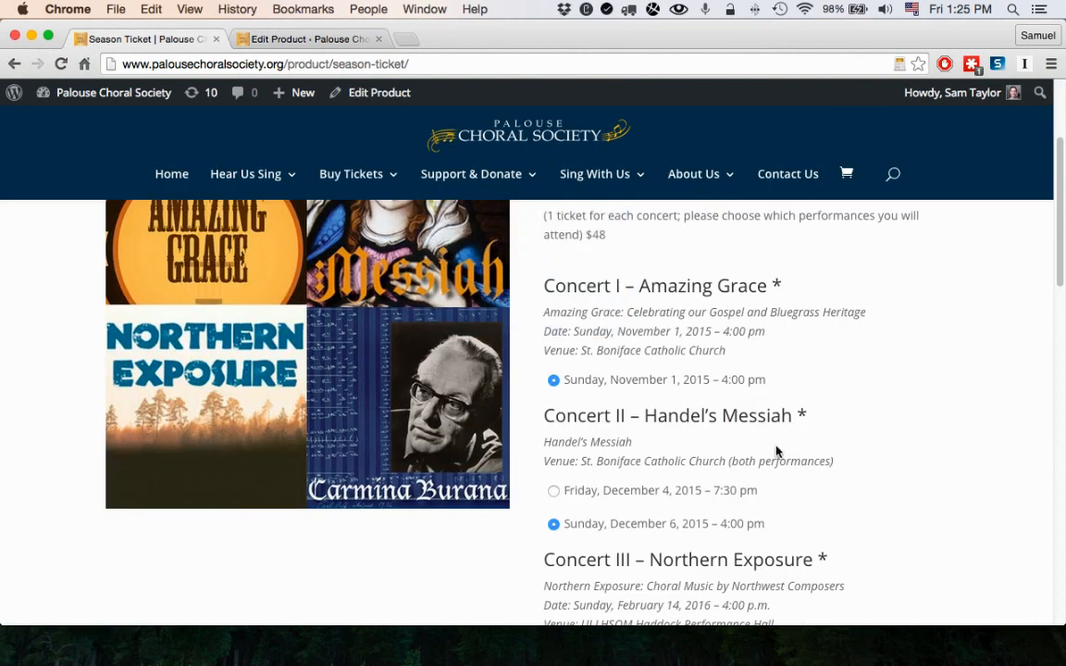